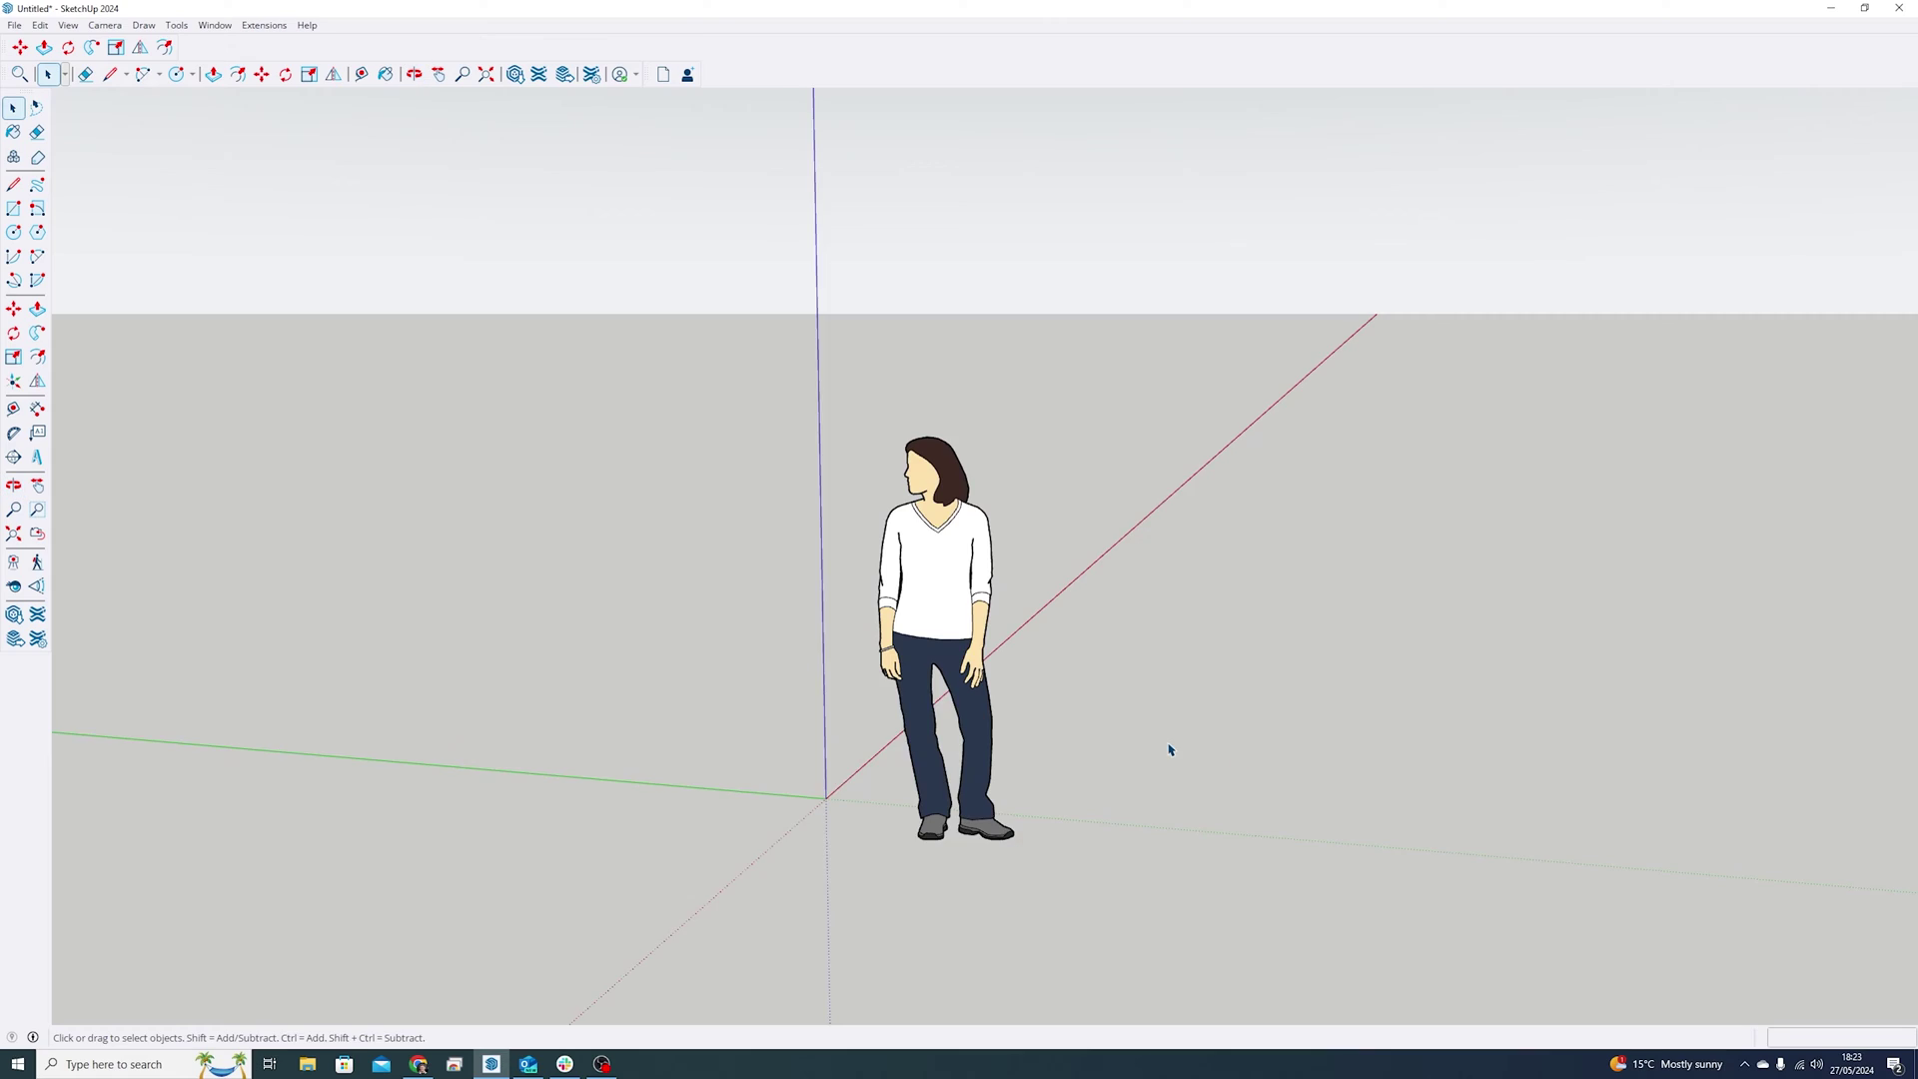
pyautogui.moveTo(807, 770); pyautogui.dragTo(922, 829, button='middle')
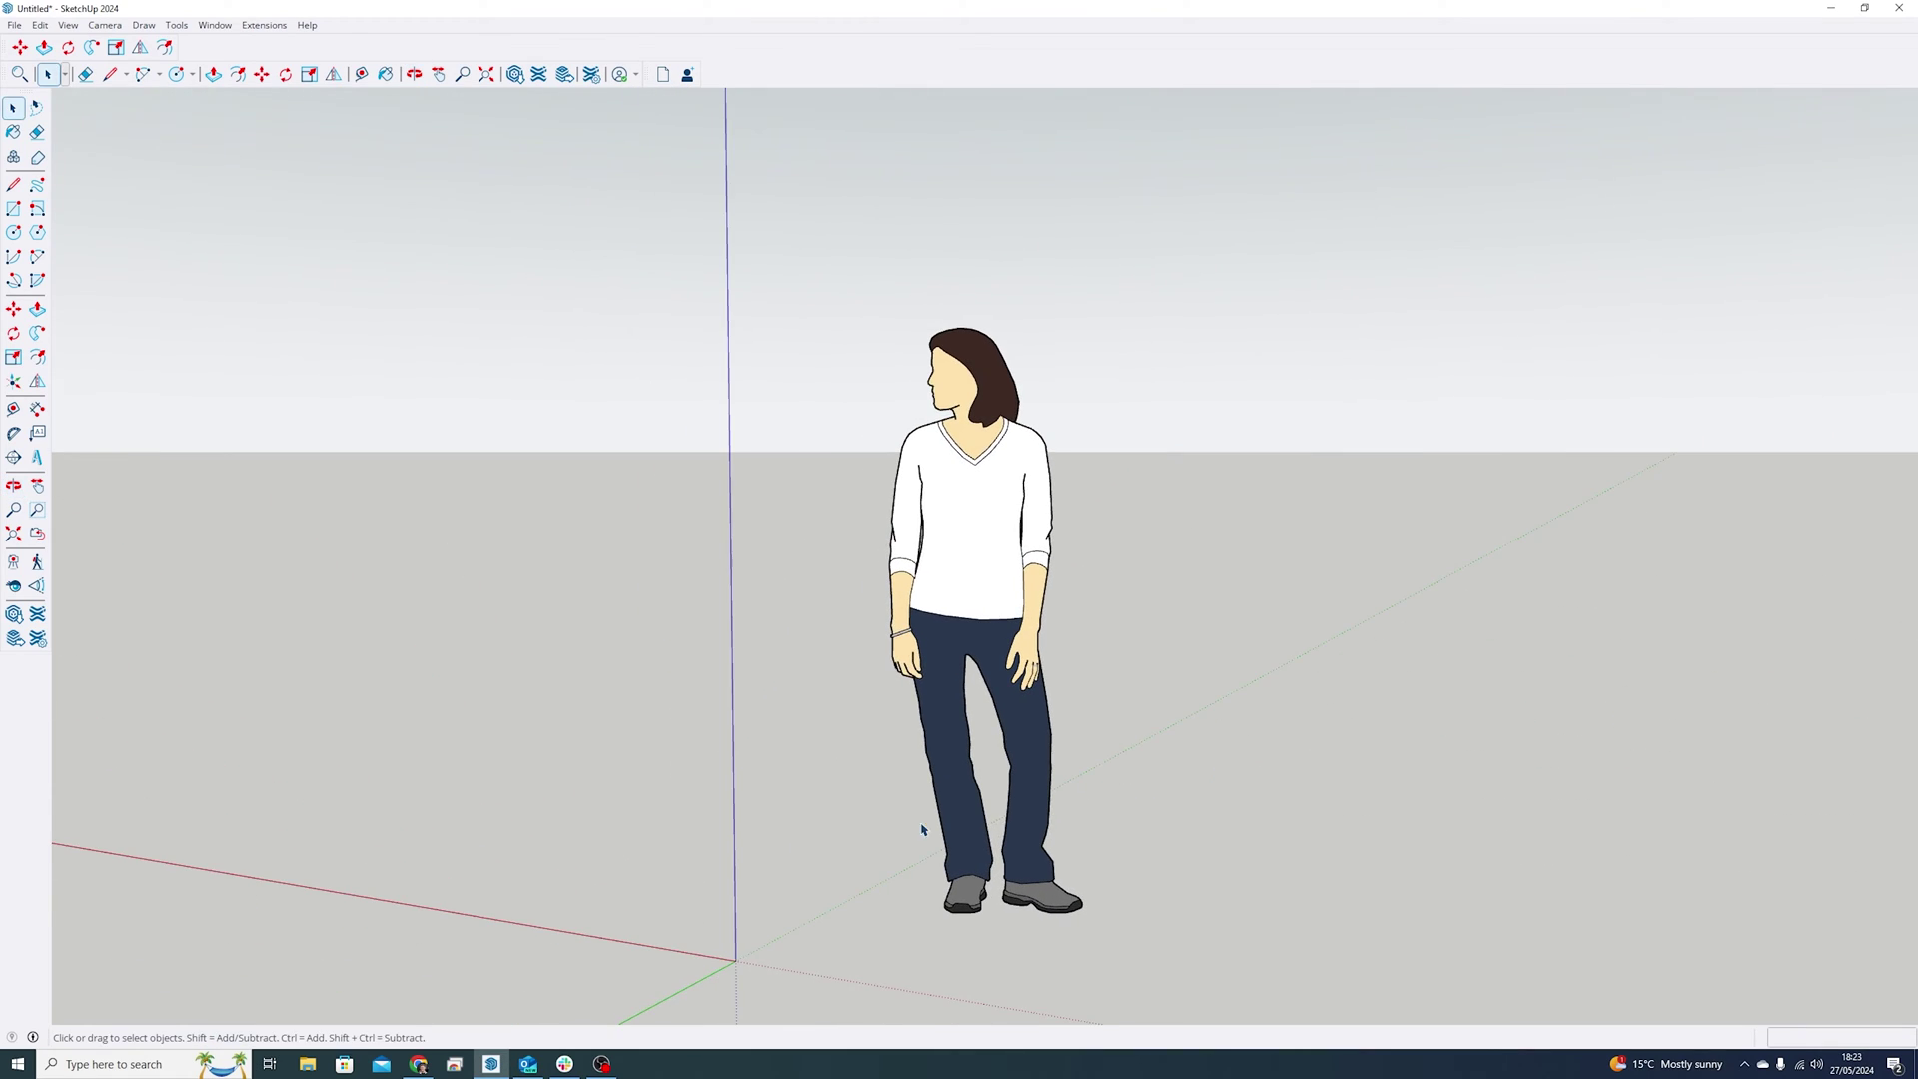
pyautogui.moveTo(1131, 831); pyautogui.dragTo(1228, 889, button='middle')
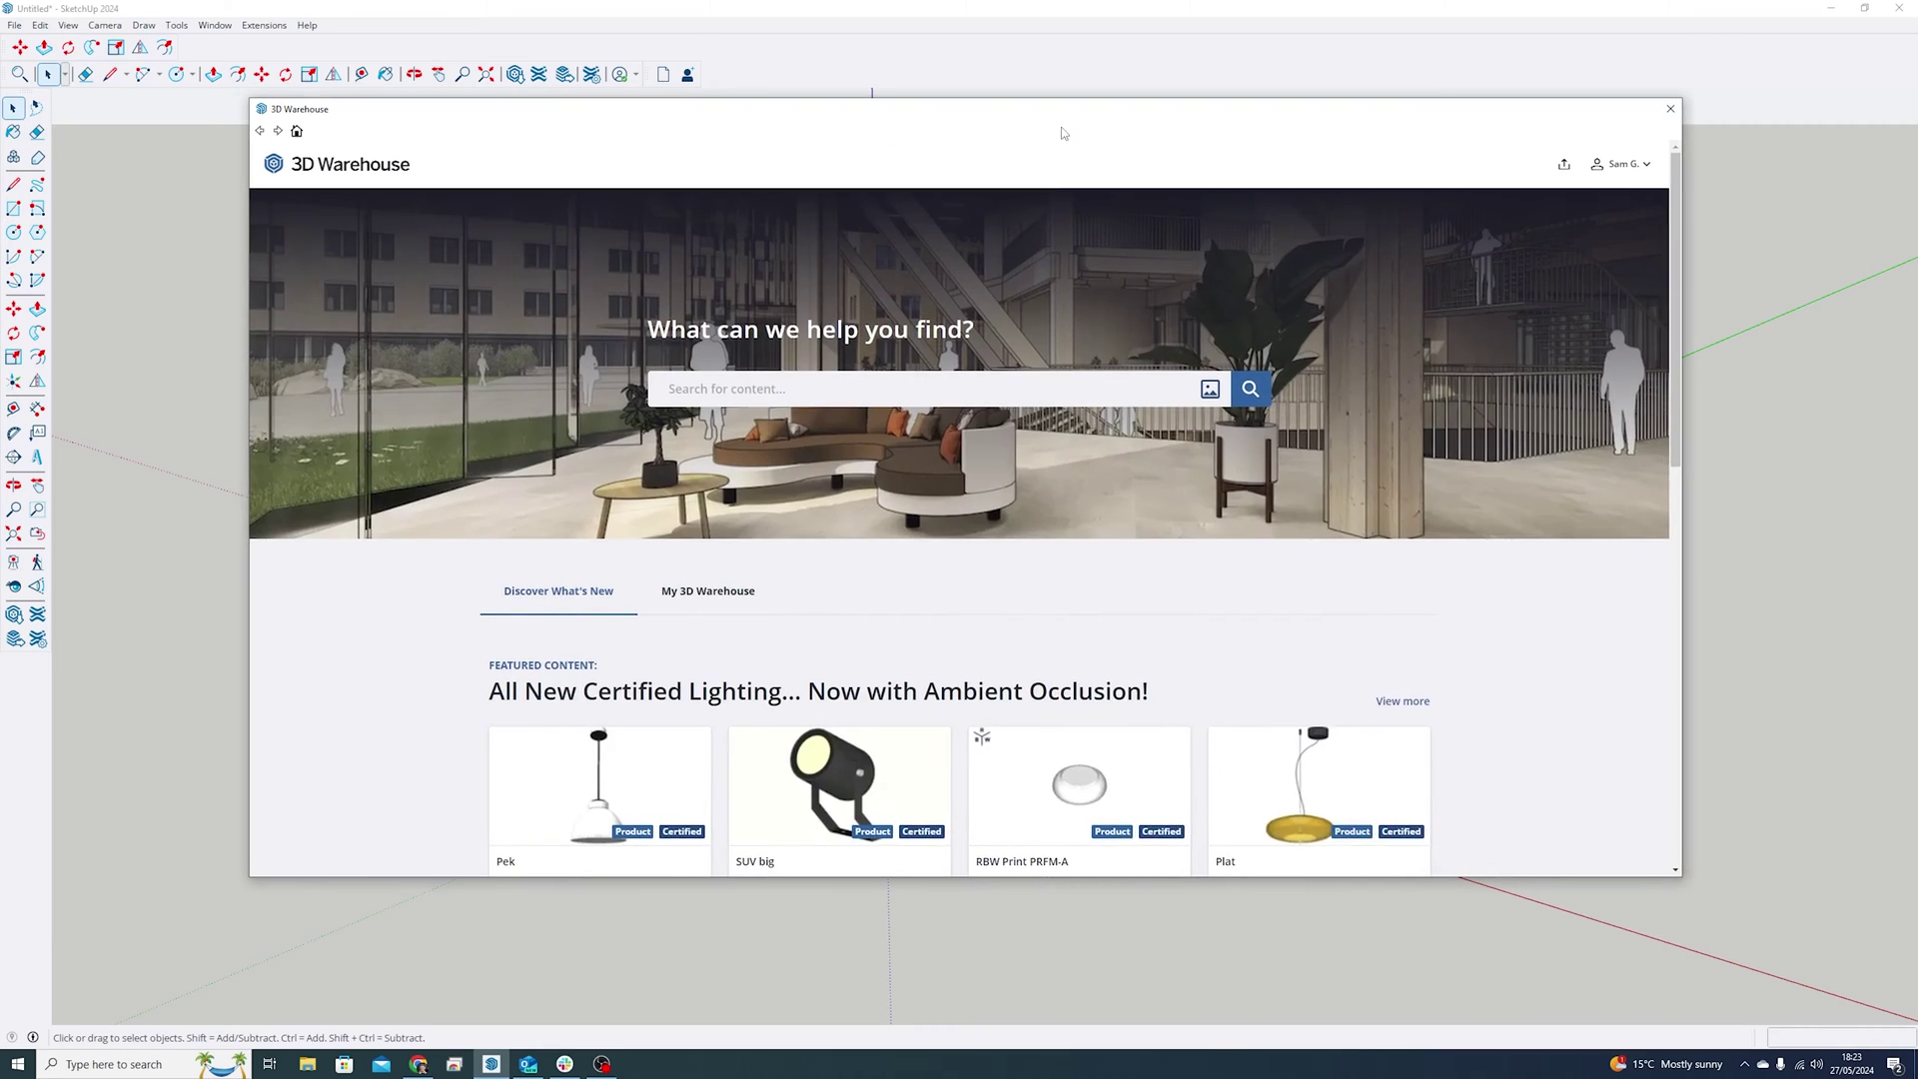
# Step: Load a stocked shelving unit with drawers from the 3D Warehouse and place it in the scene near the standing figure
pyautogui.scroll(-10, 1040, 590)
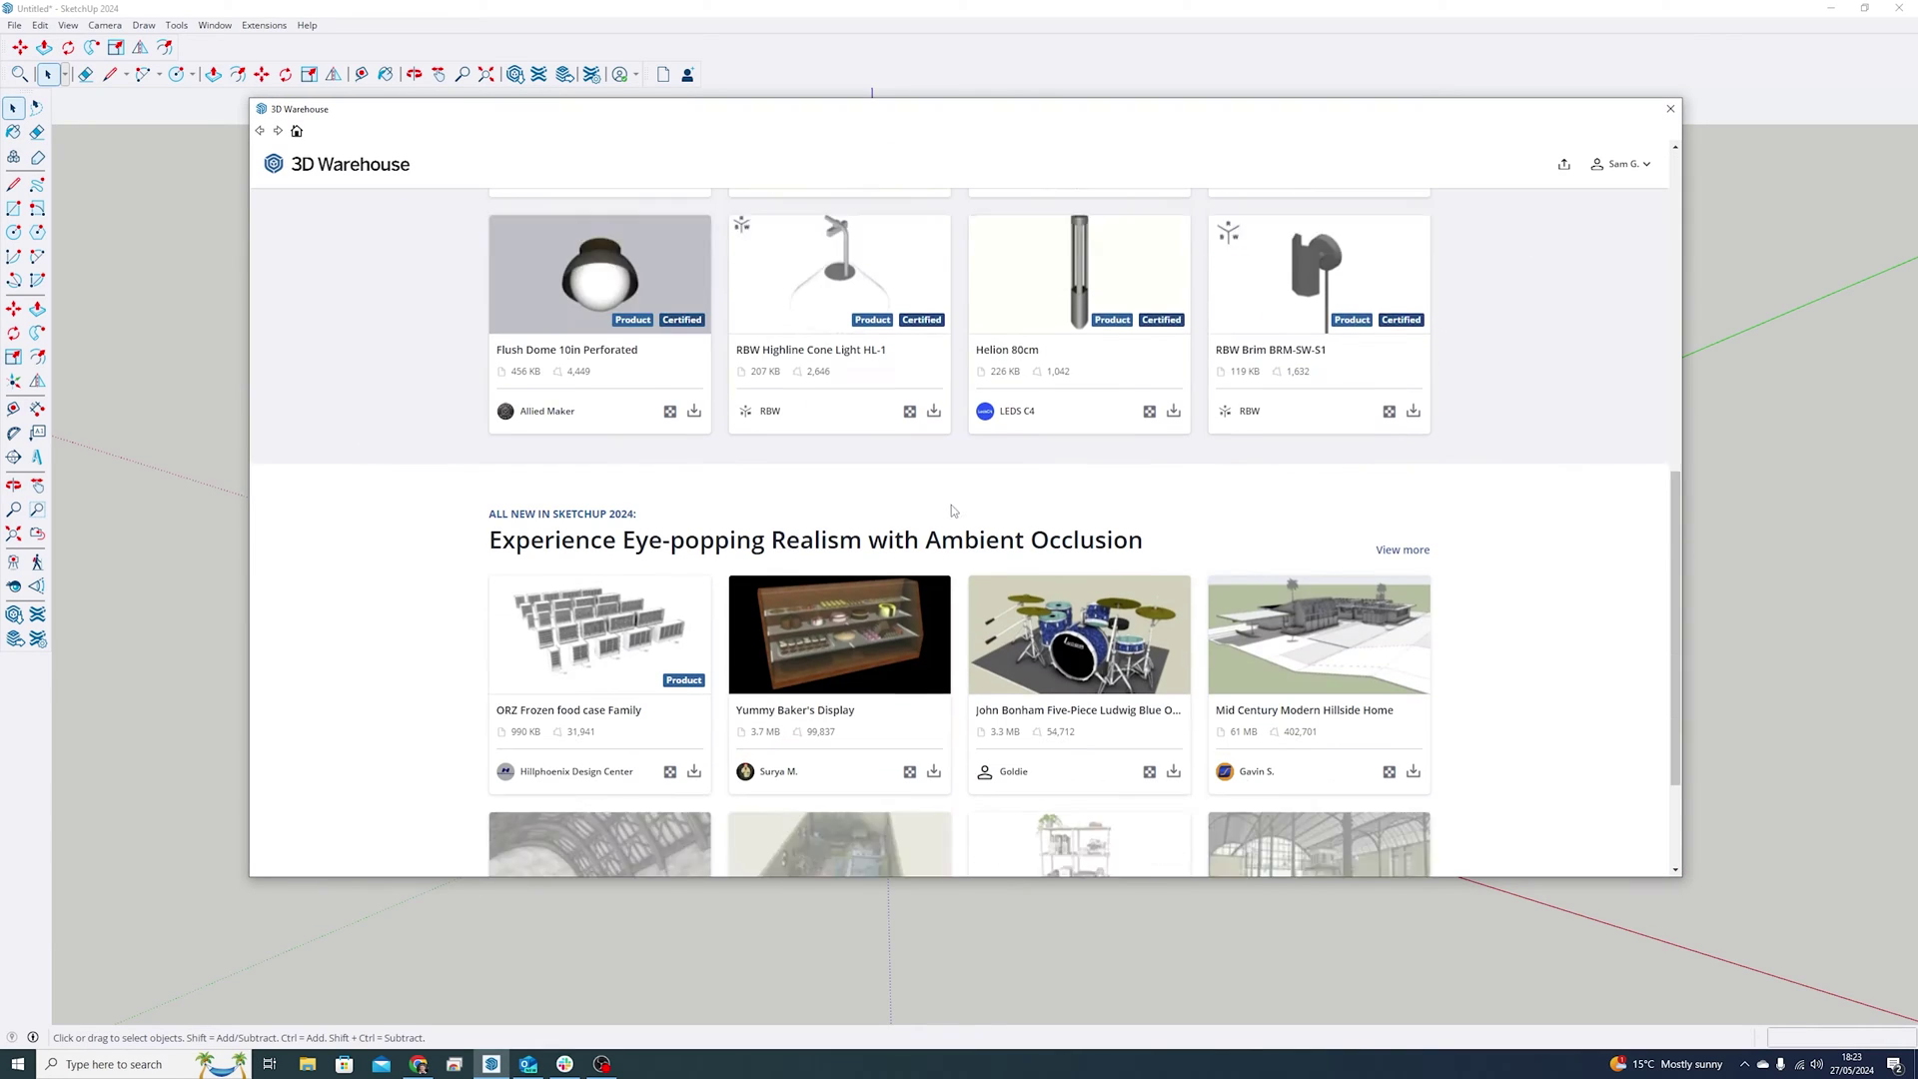
pyautogui.click(1175, 825)
pyautogui.click(895, 506)
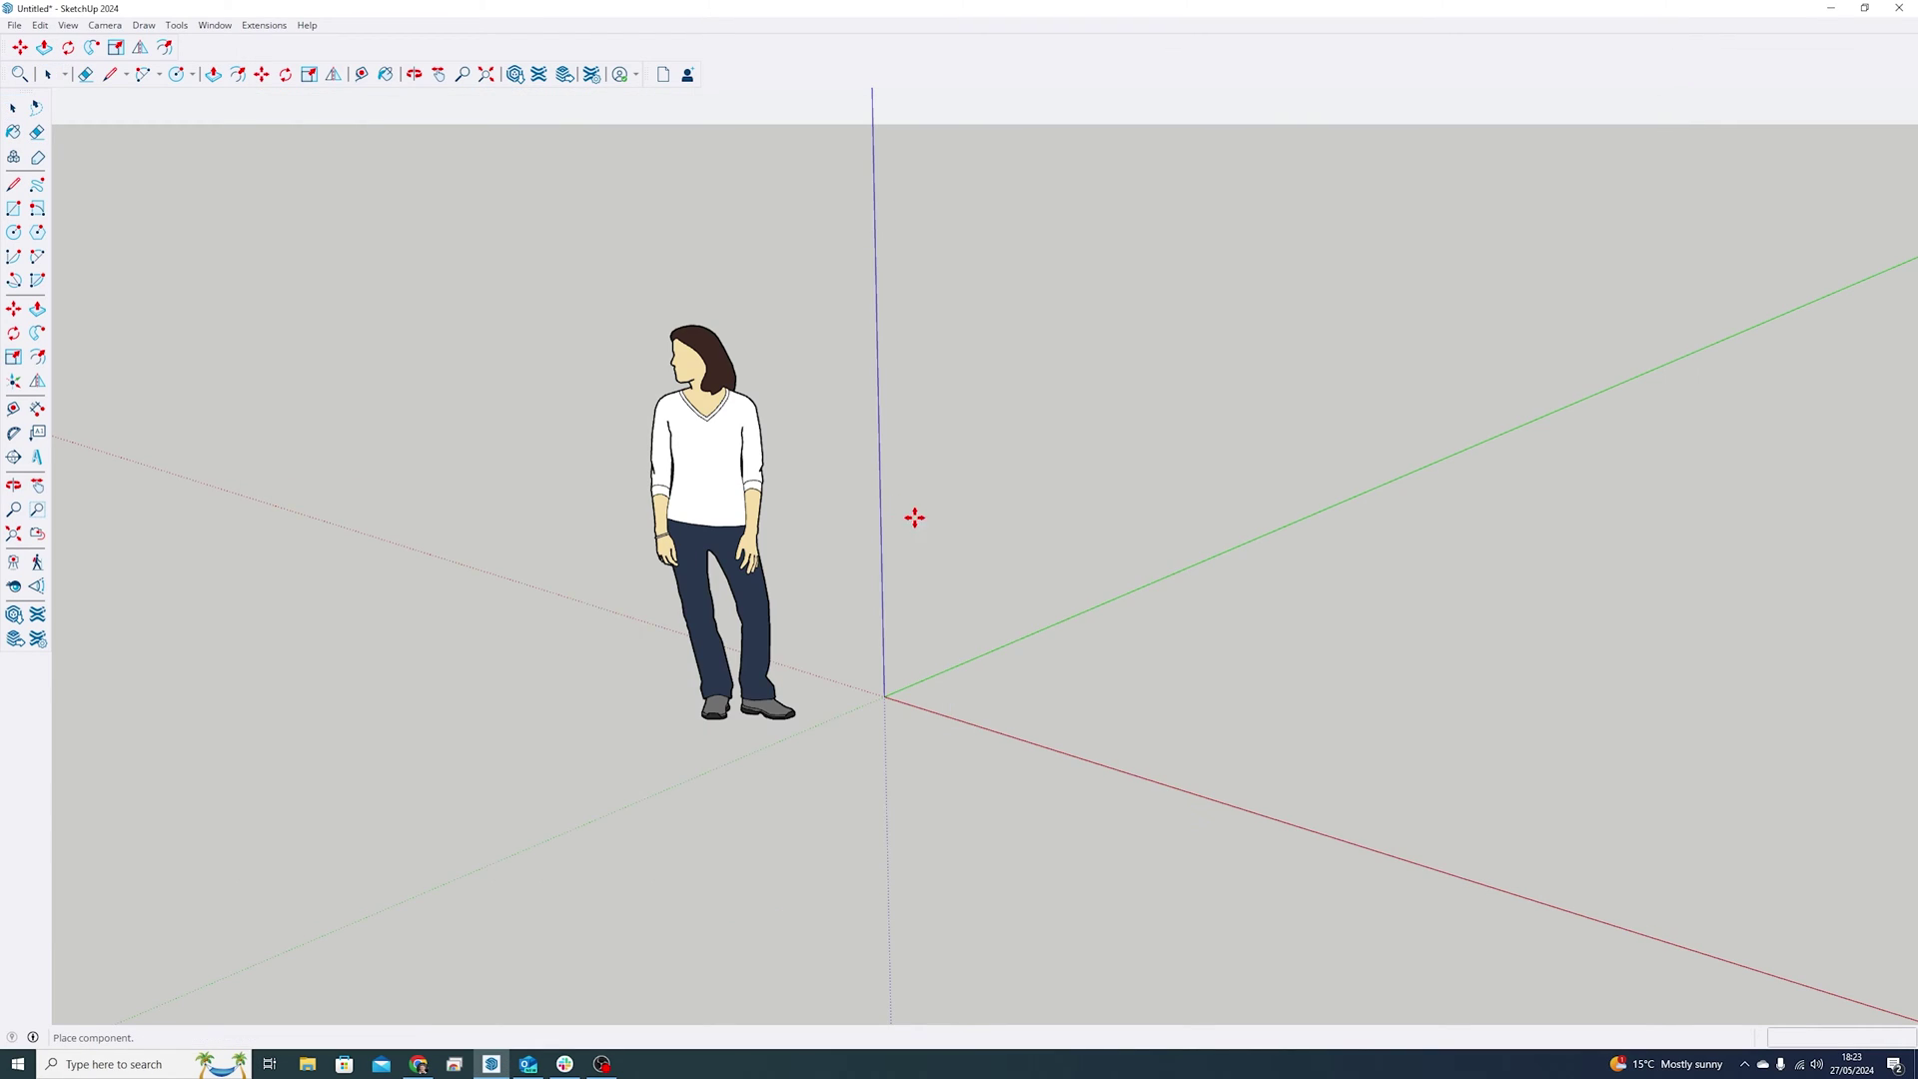
pyautogui.click(991, 657)
pyautogui.moveTo(991, 659); pyautogui.dragTo(1039, 619, button='middle')
pyautogui.moveTo(1045, 744); pyautogui.dragTo(1139, 769, button='middle')
pyautogui.scroll(10, 1069, 629)
pyautogui.moveTo(1069, 660); pyautogui.dragTo(1158, 689, button='middle')
pyautogui.scroll(-9, 1136, 621)
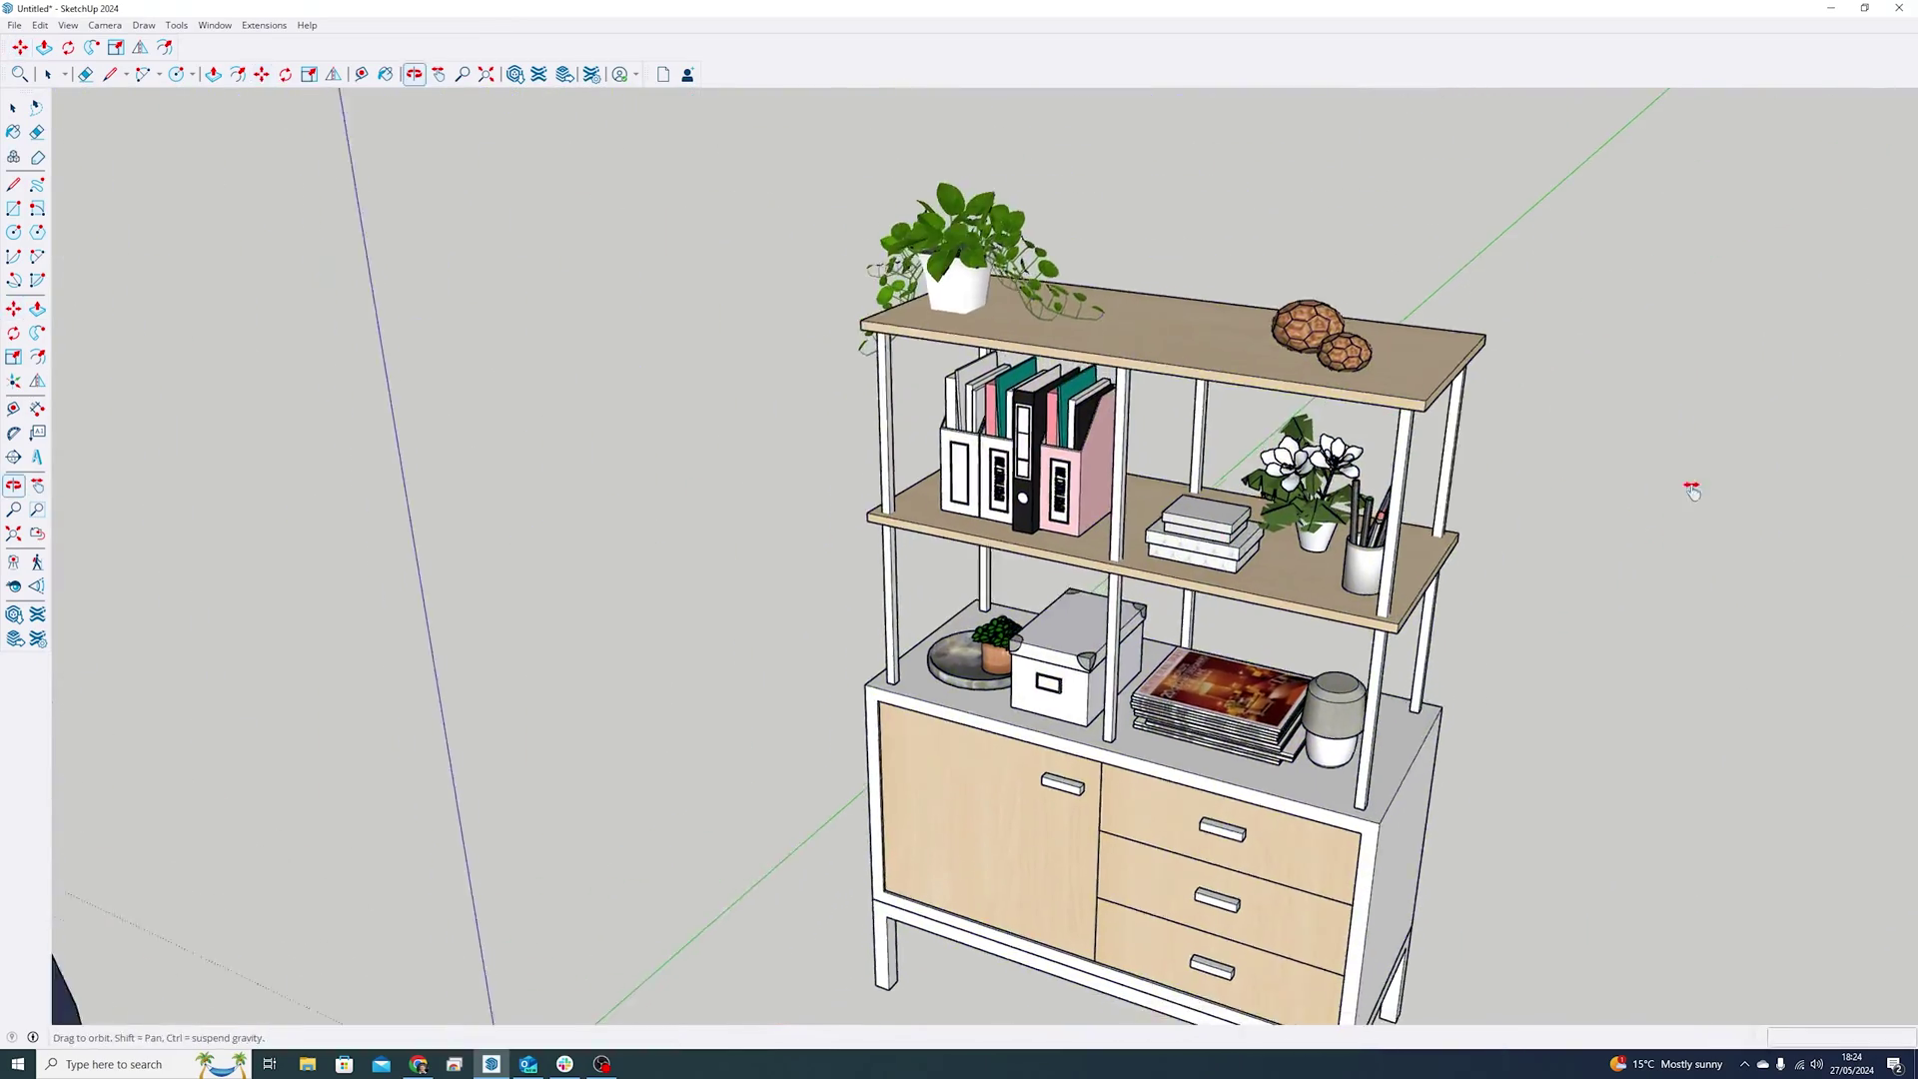
pyautogui.moveTo(1639, 513); pyautogui.dragTo(771, 777, button='middle')
pyautogui.scroll(3, 770, 776)
# Step: Search the 3D Warehouse for sofa
pyautogui.scroll(-10, 770, 775)
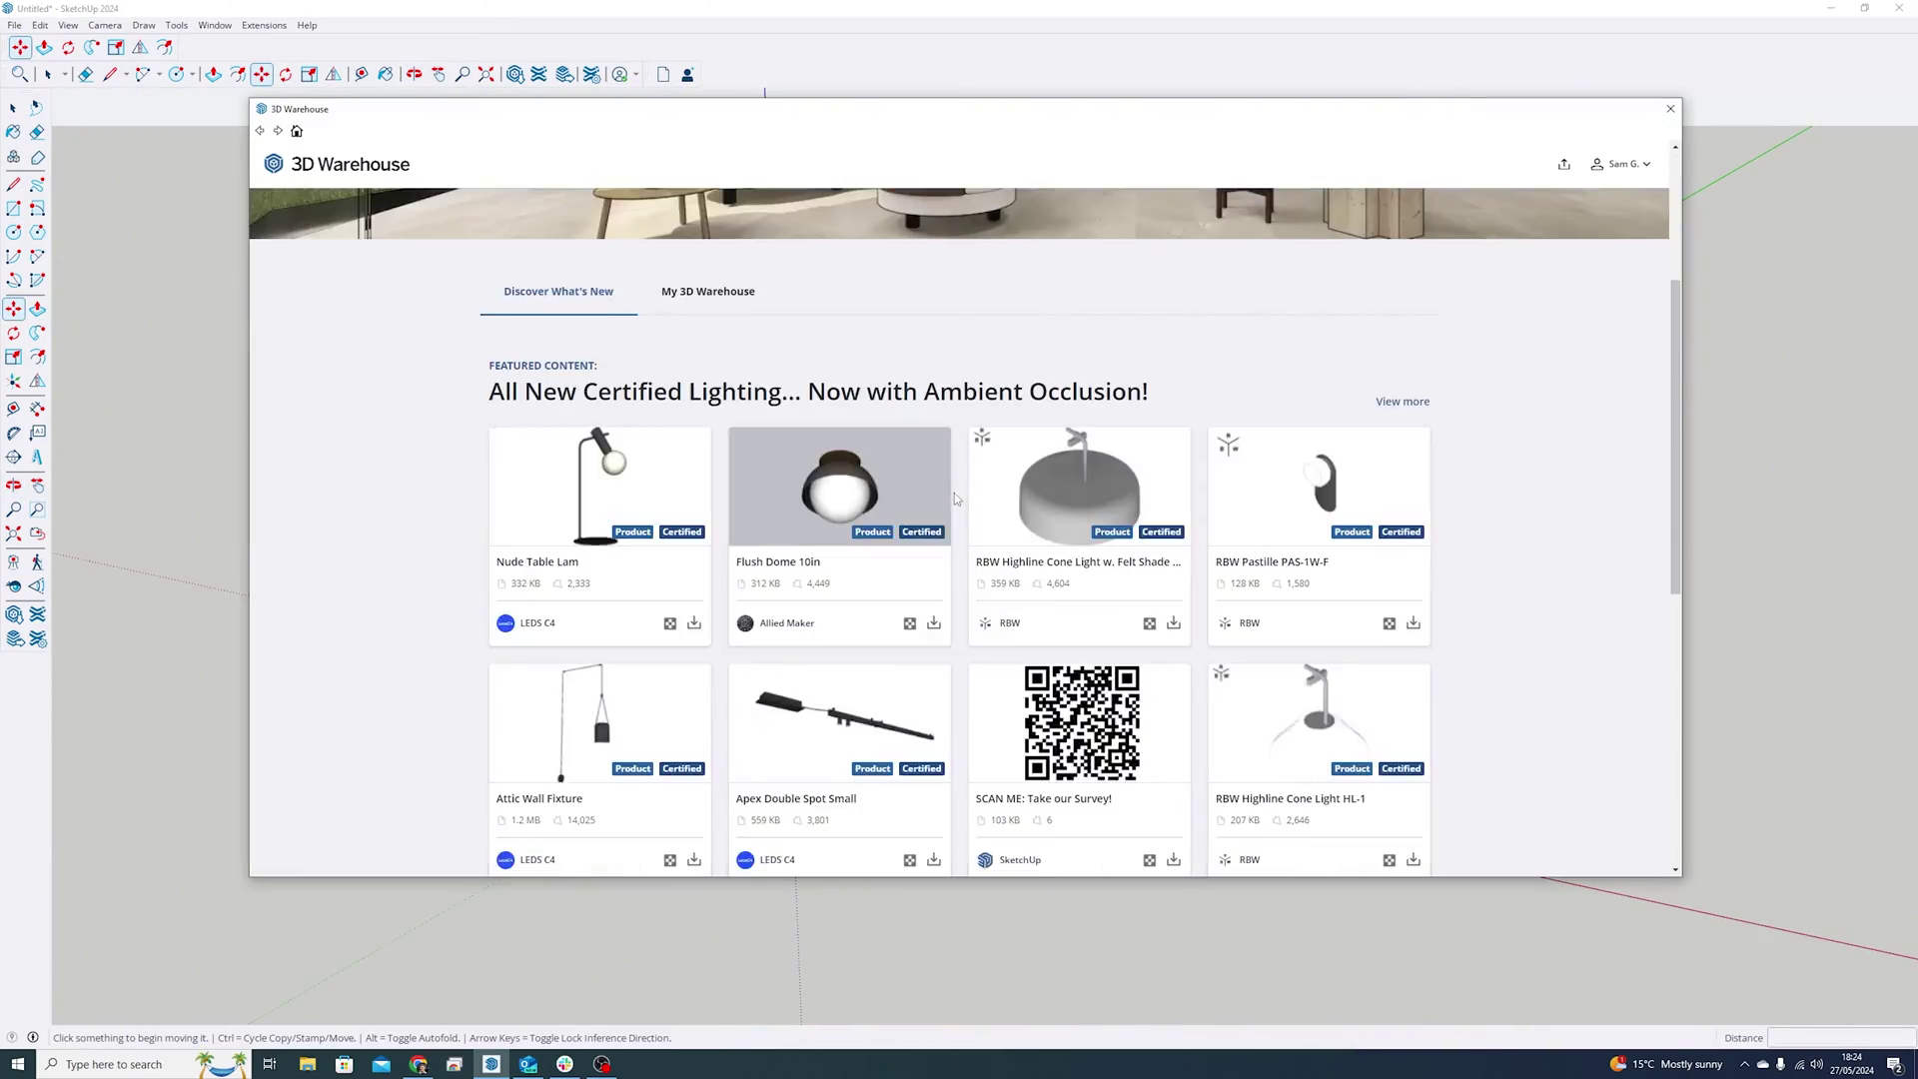
pyautogui.scroll(-5, 965, 499)
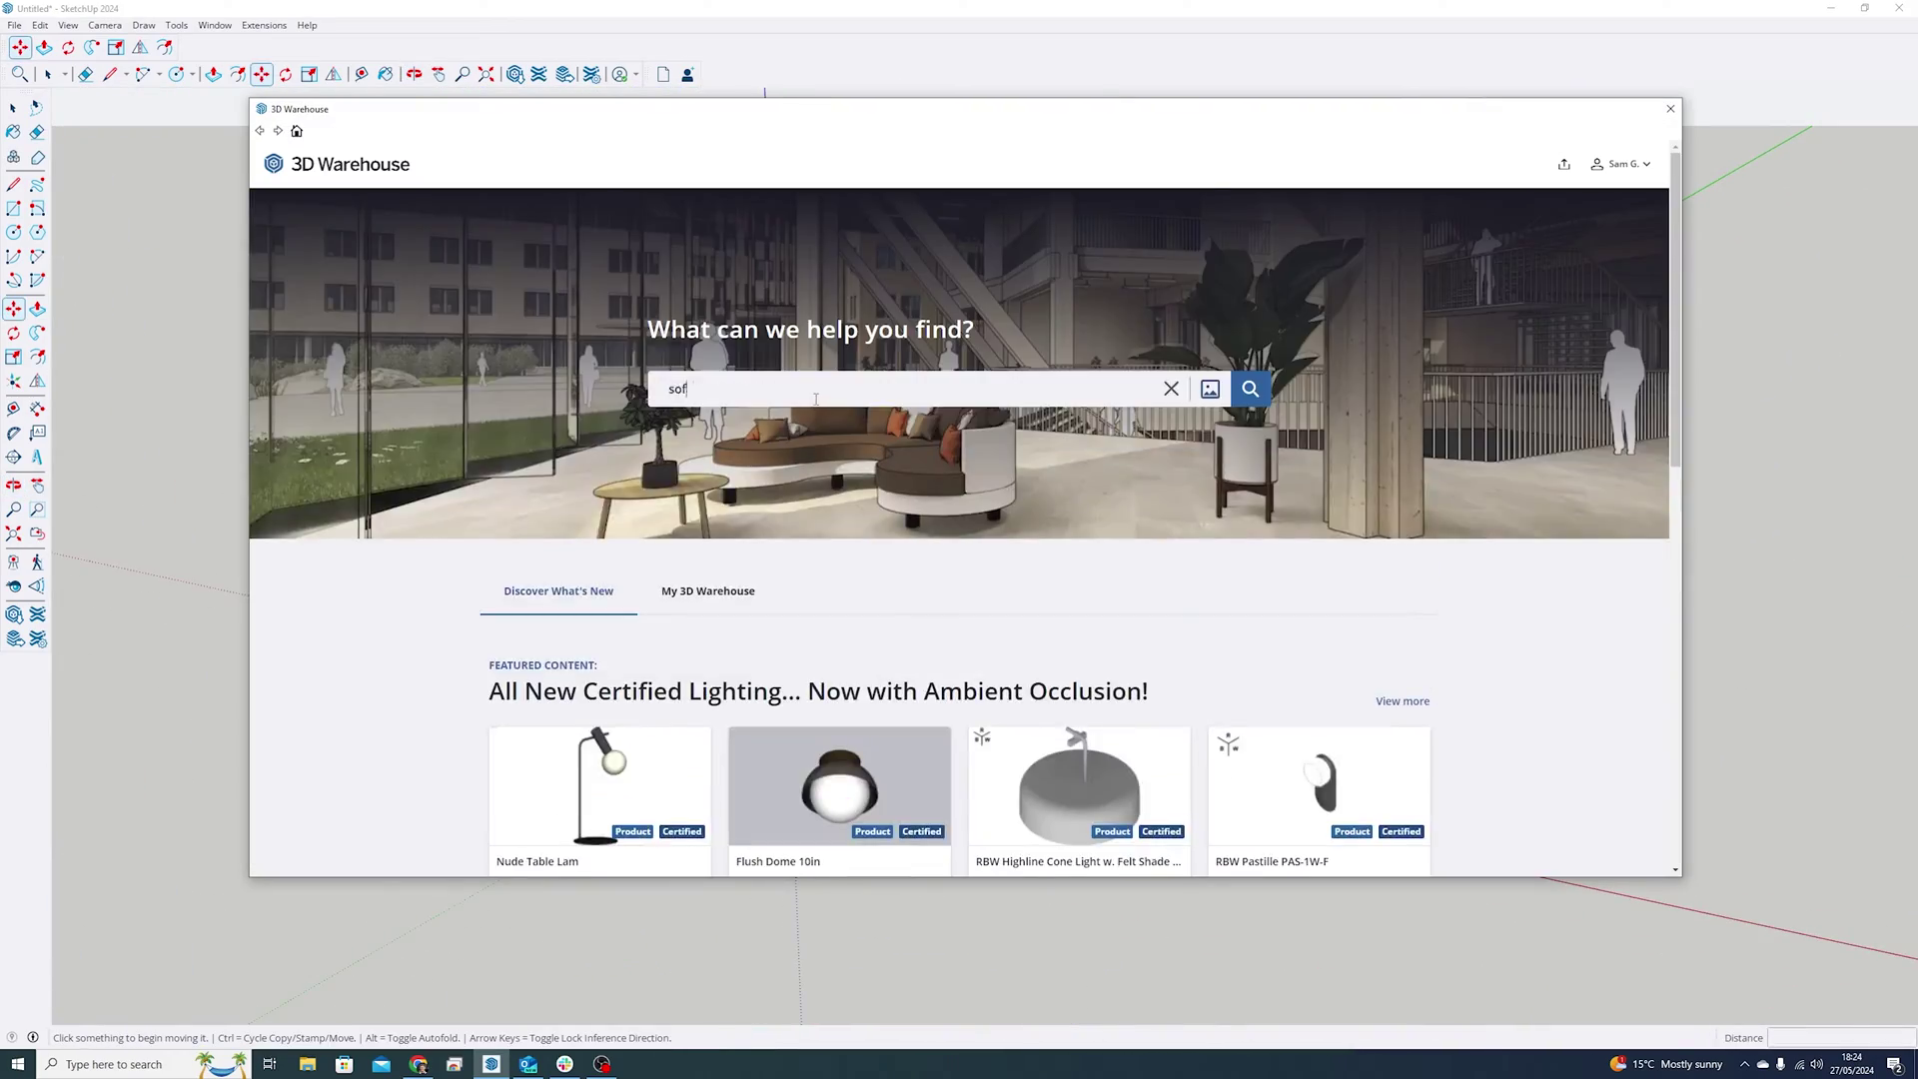
pyautogui.write('a')
pyautogui.press('Return')
# Step: Load a grey L-shaped sofa with coloured cushions from the results and place it in front of the shelving unit
pyautogui.scroll(-5, 675, 544)
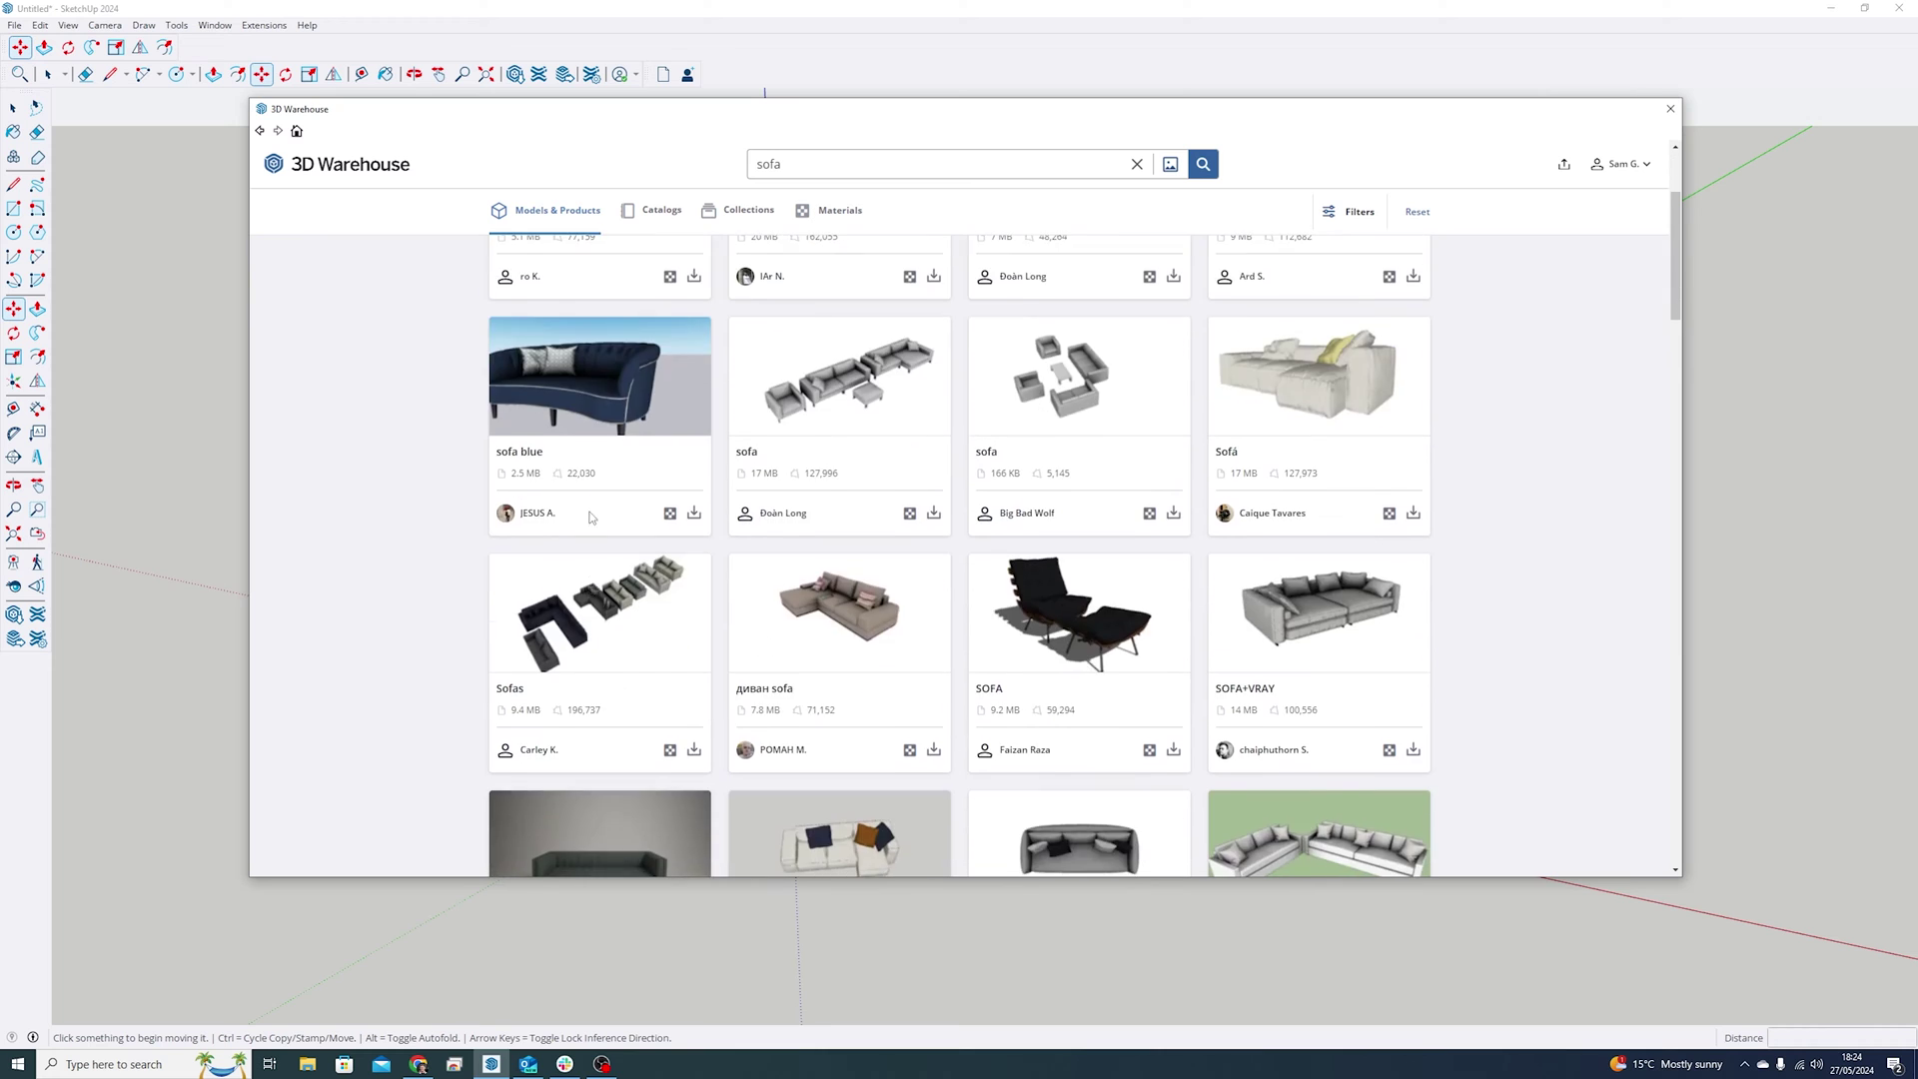
pyautogui.scroll(-3, 676, 545)
pyautogui.scroll(-4, 1066, 602)
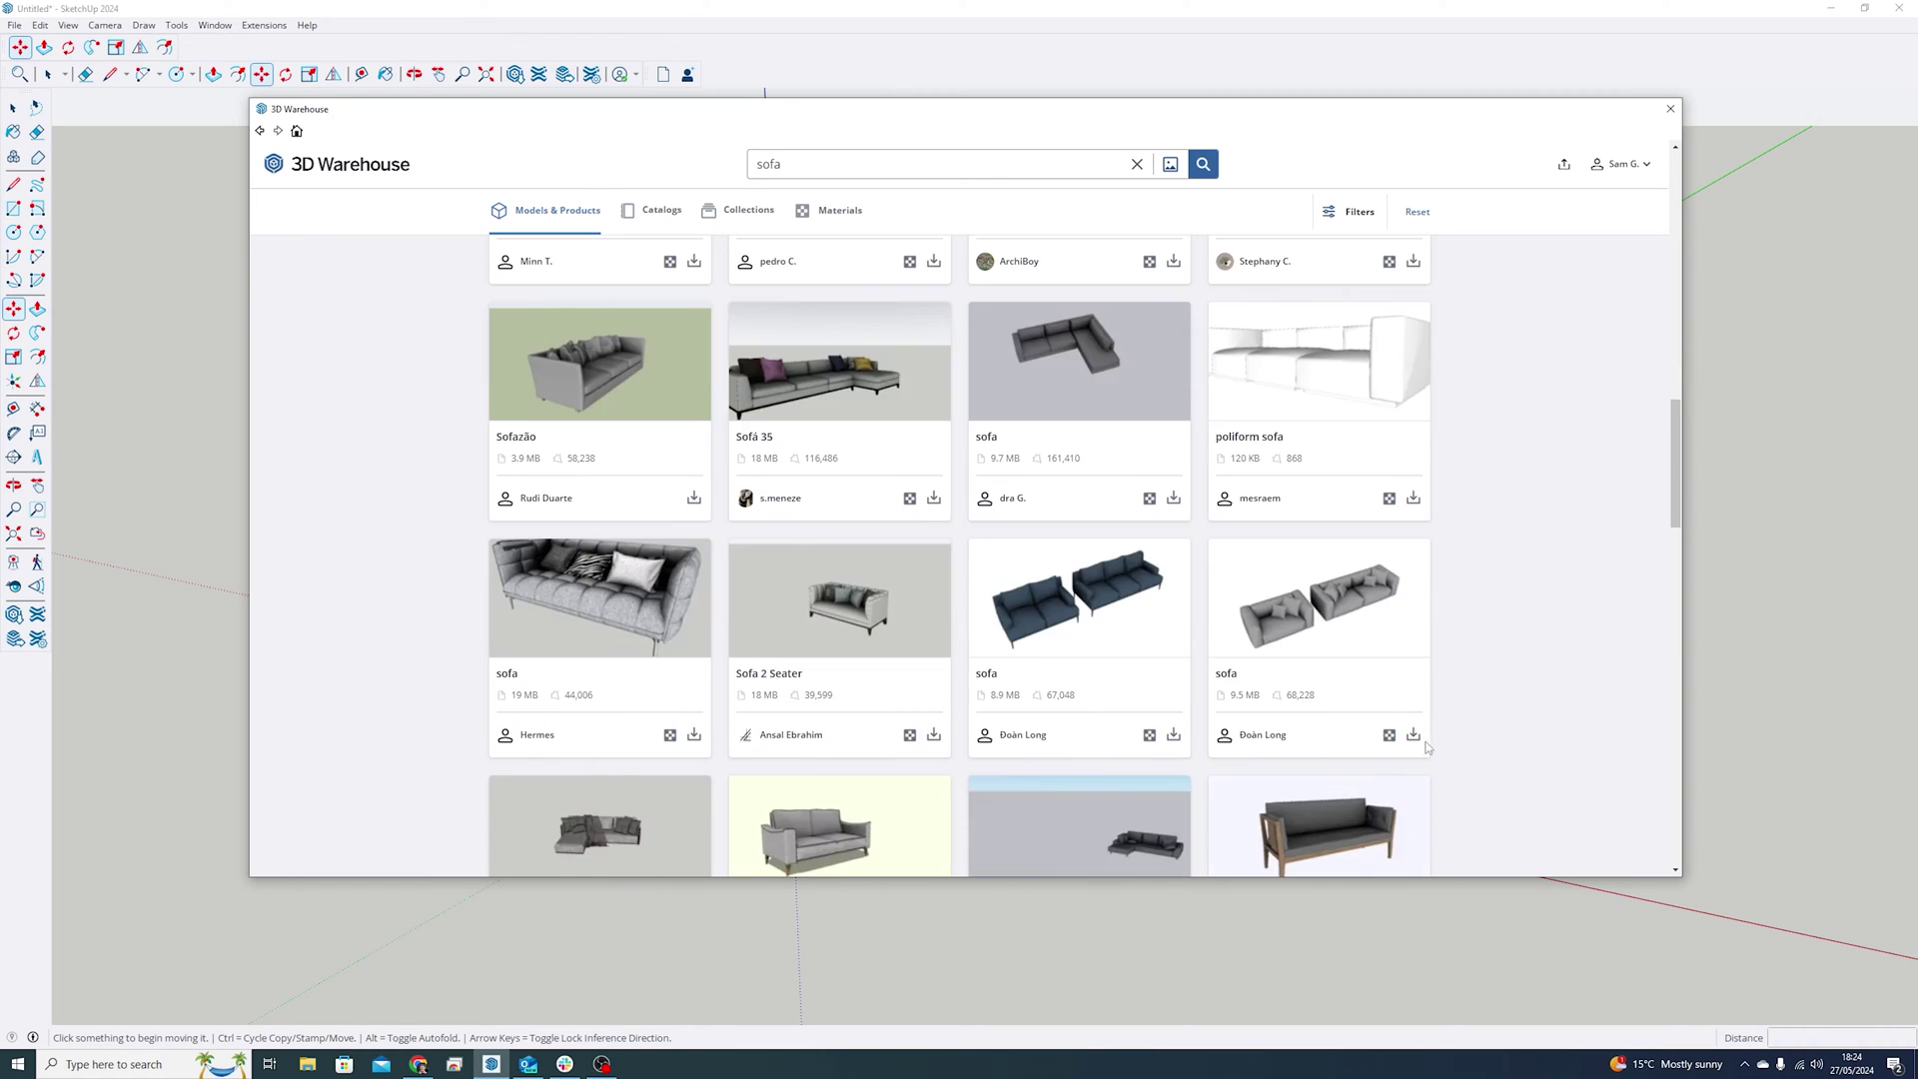
pyautogui.scroll(3, 1121, 543)
pyautogui.scroll(-5, 938, 516)
pyautogui.scroll(4, 938, 515)
pyautogui.click(934, 487)
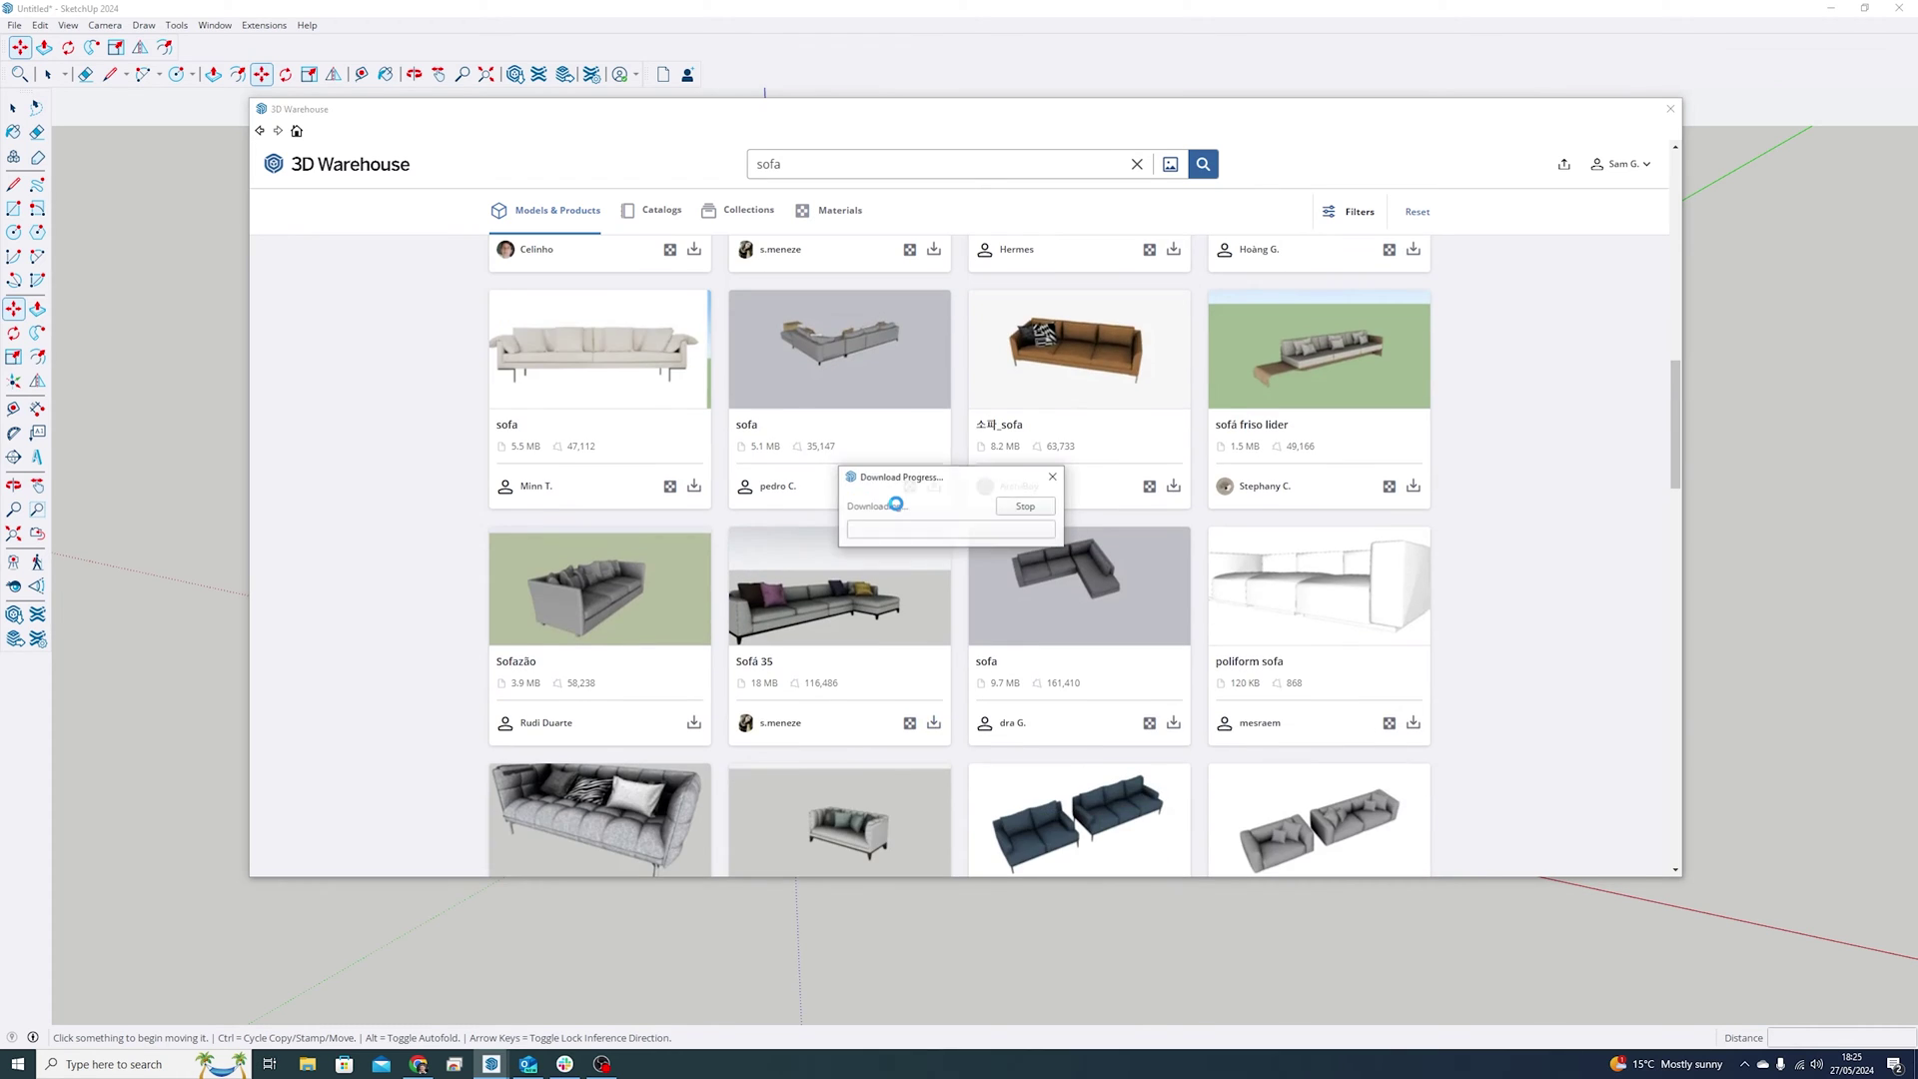
pyautogui.click(1041, 975)
pyautogui.scroll(-4, 1041, 975)
pyautogui.moveTo(1040, 975); pyautogui.dragTo(873, 803, button='middle')
pyautogui.moveTo(416, 804); pyautogui.dragTo(1472, 637, button='middle')
pyautogui.scroll(5, 1075, 672)
pyautogui.scroll(4, 1074, 673)
pyautogui.scroll(-3, 1471, 637)
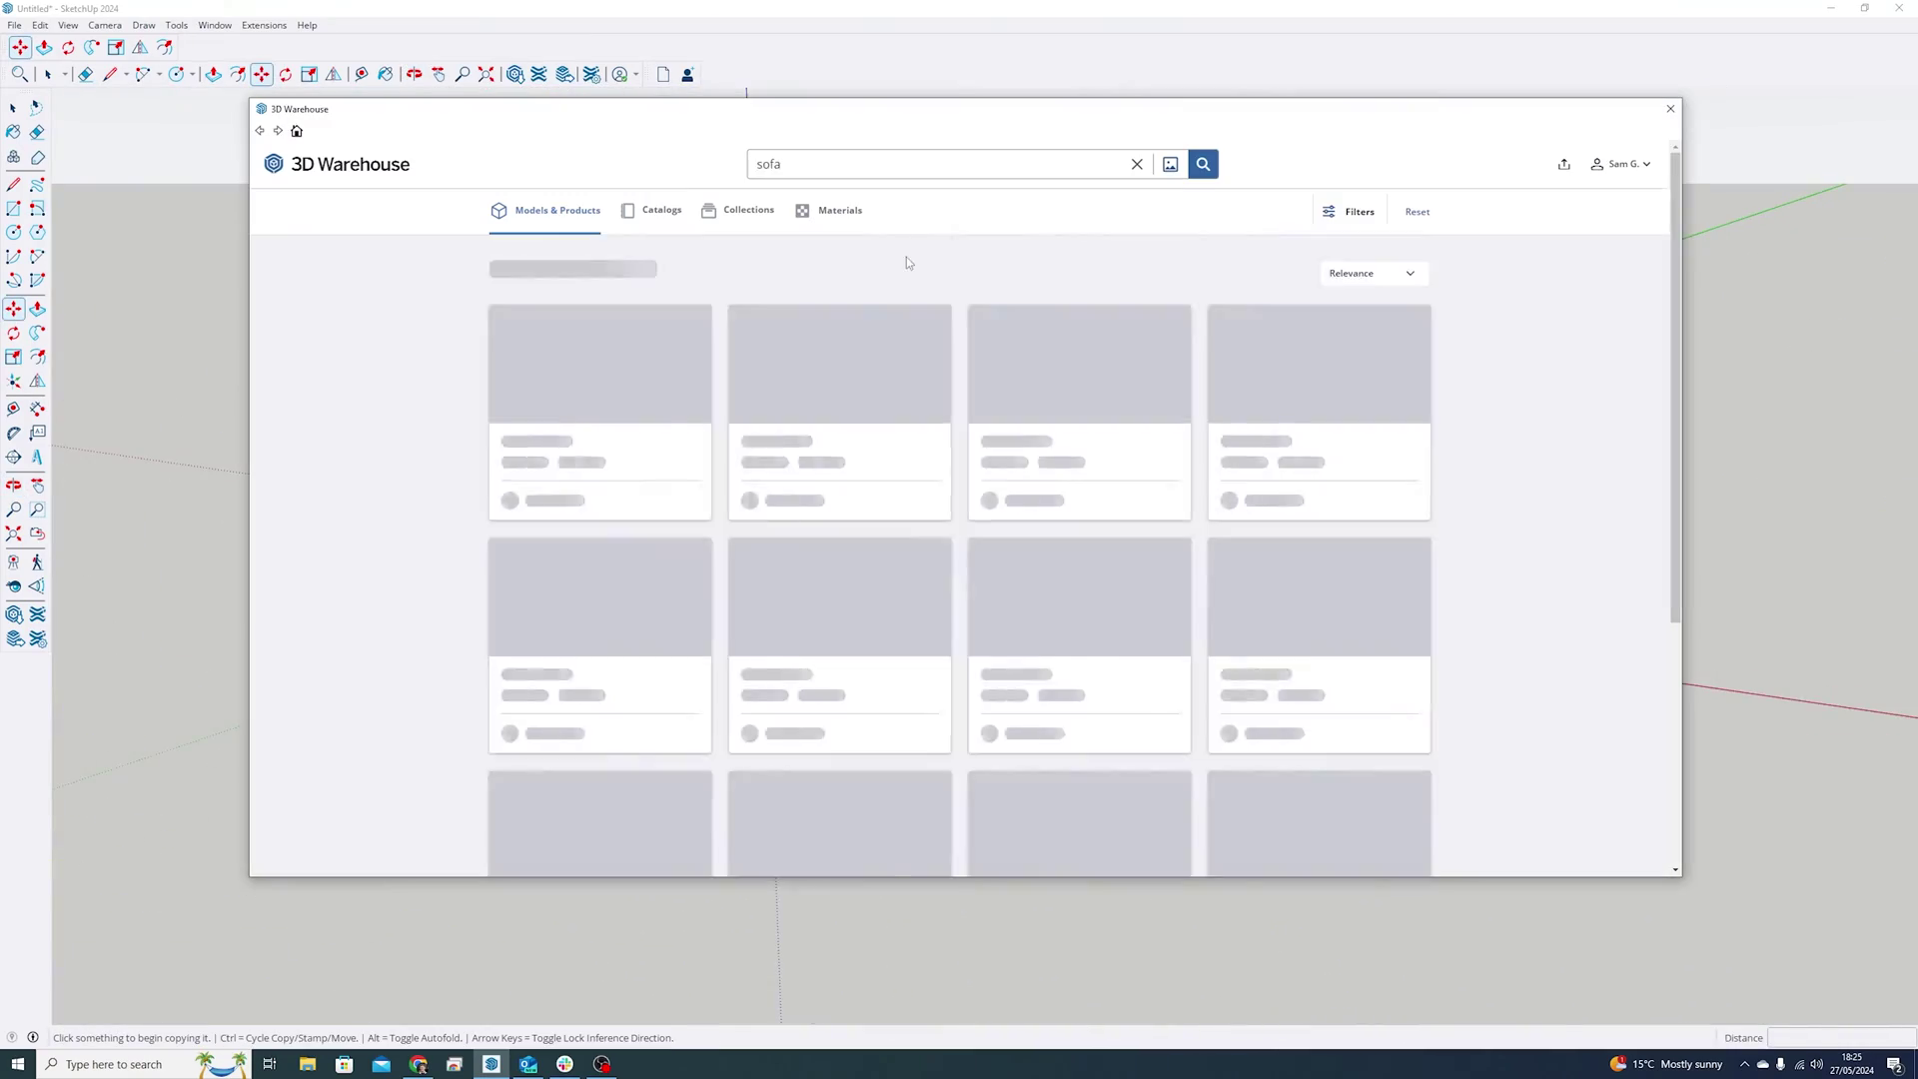
# Step: Load a white floor-length curtain model from the 3D Warehouse, place it behind the sofa and adjust its position
pyautogui.click(694, 501)
pyautogui.click(908, 544)
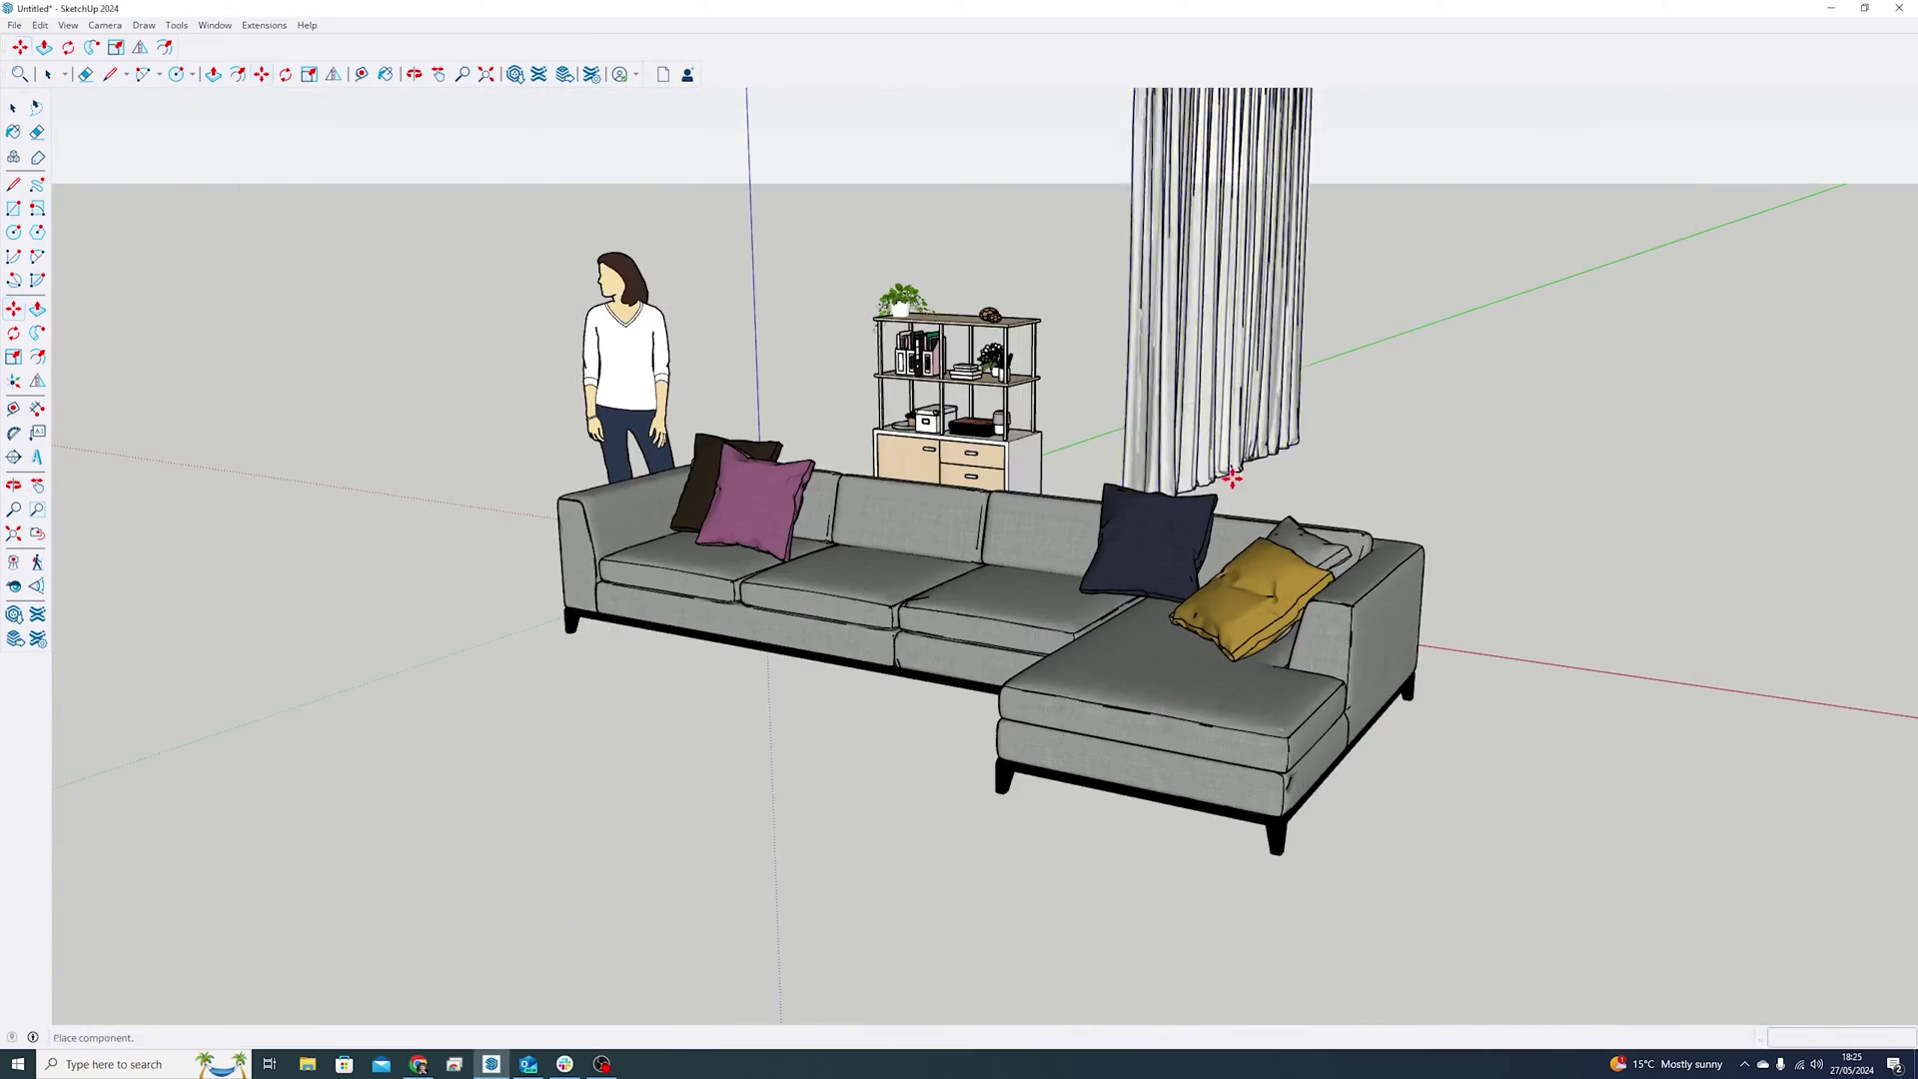
pyautogui.click(1229, 475)
pyautogui.scroll(-4, 1229, 476)
pyautogui.moveTo(1229, 475); pyautogui.dragTo(1081, 581, button='middle')
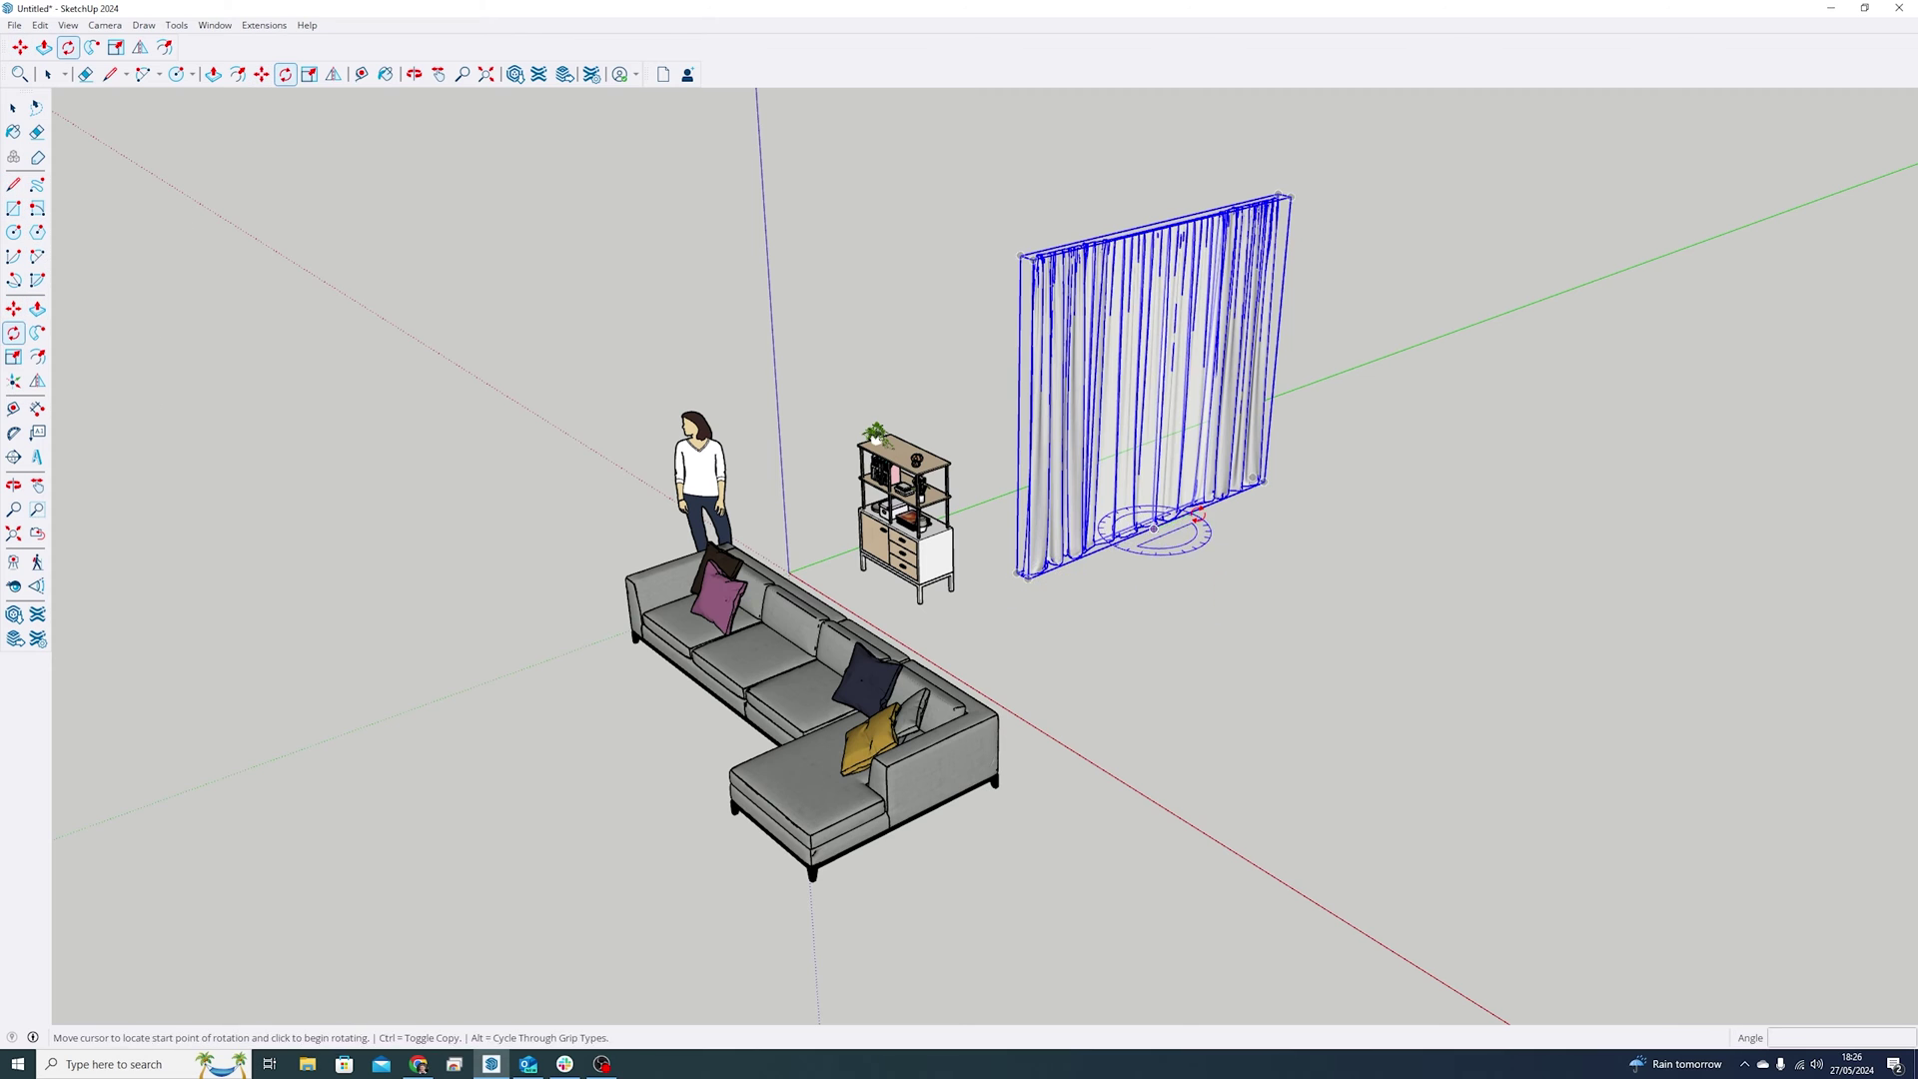
pyautogui.press('m')
pyautogui.click(1128, 520)
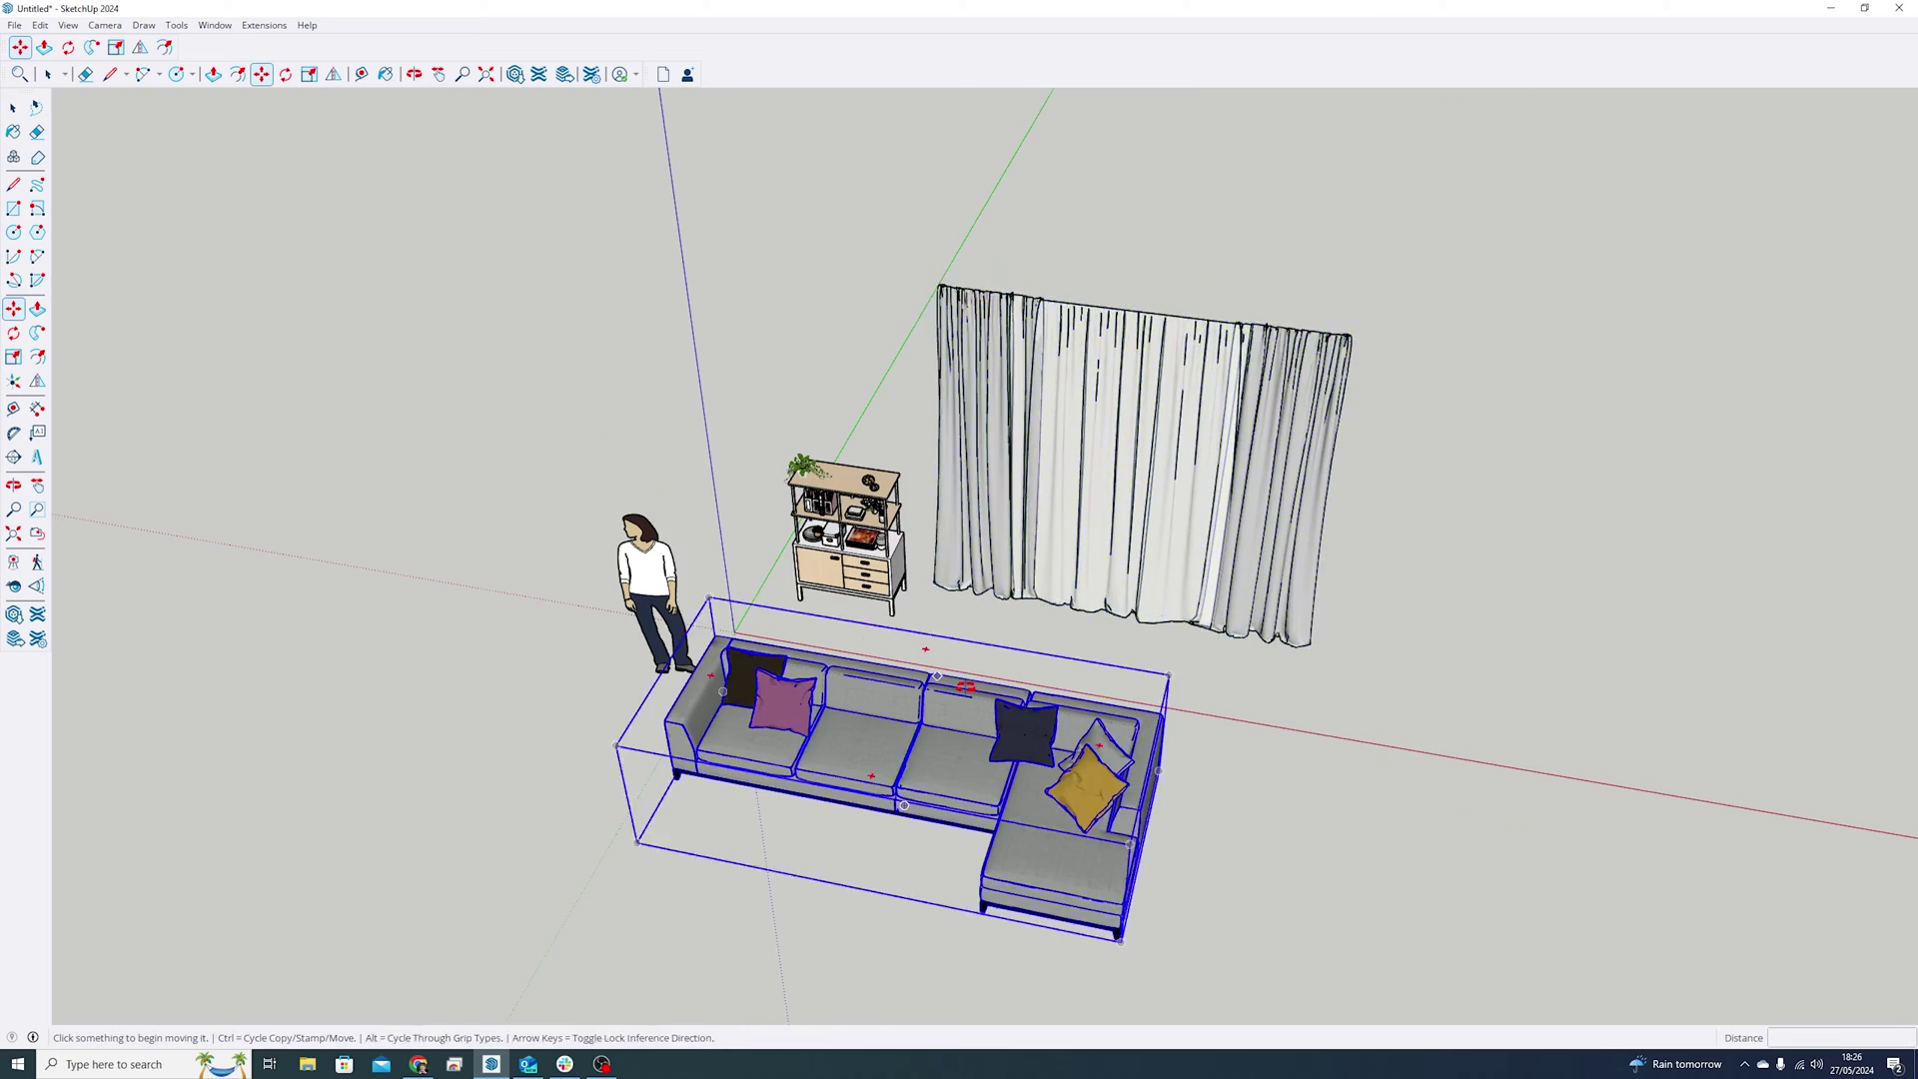
# Step: Search the 3D Warehouse for sliding doors
pyautogui.click(514, 74)
pyautogui.write('sliding doors')
pyautogui.press('Return')
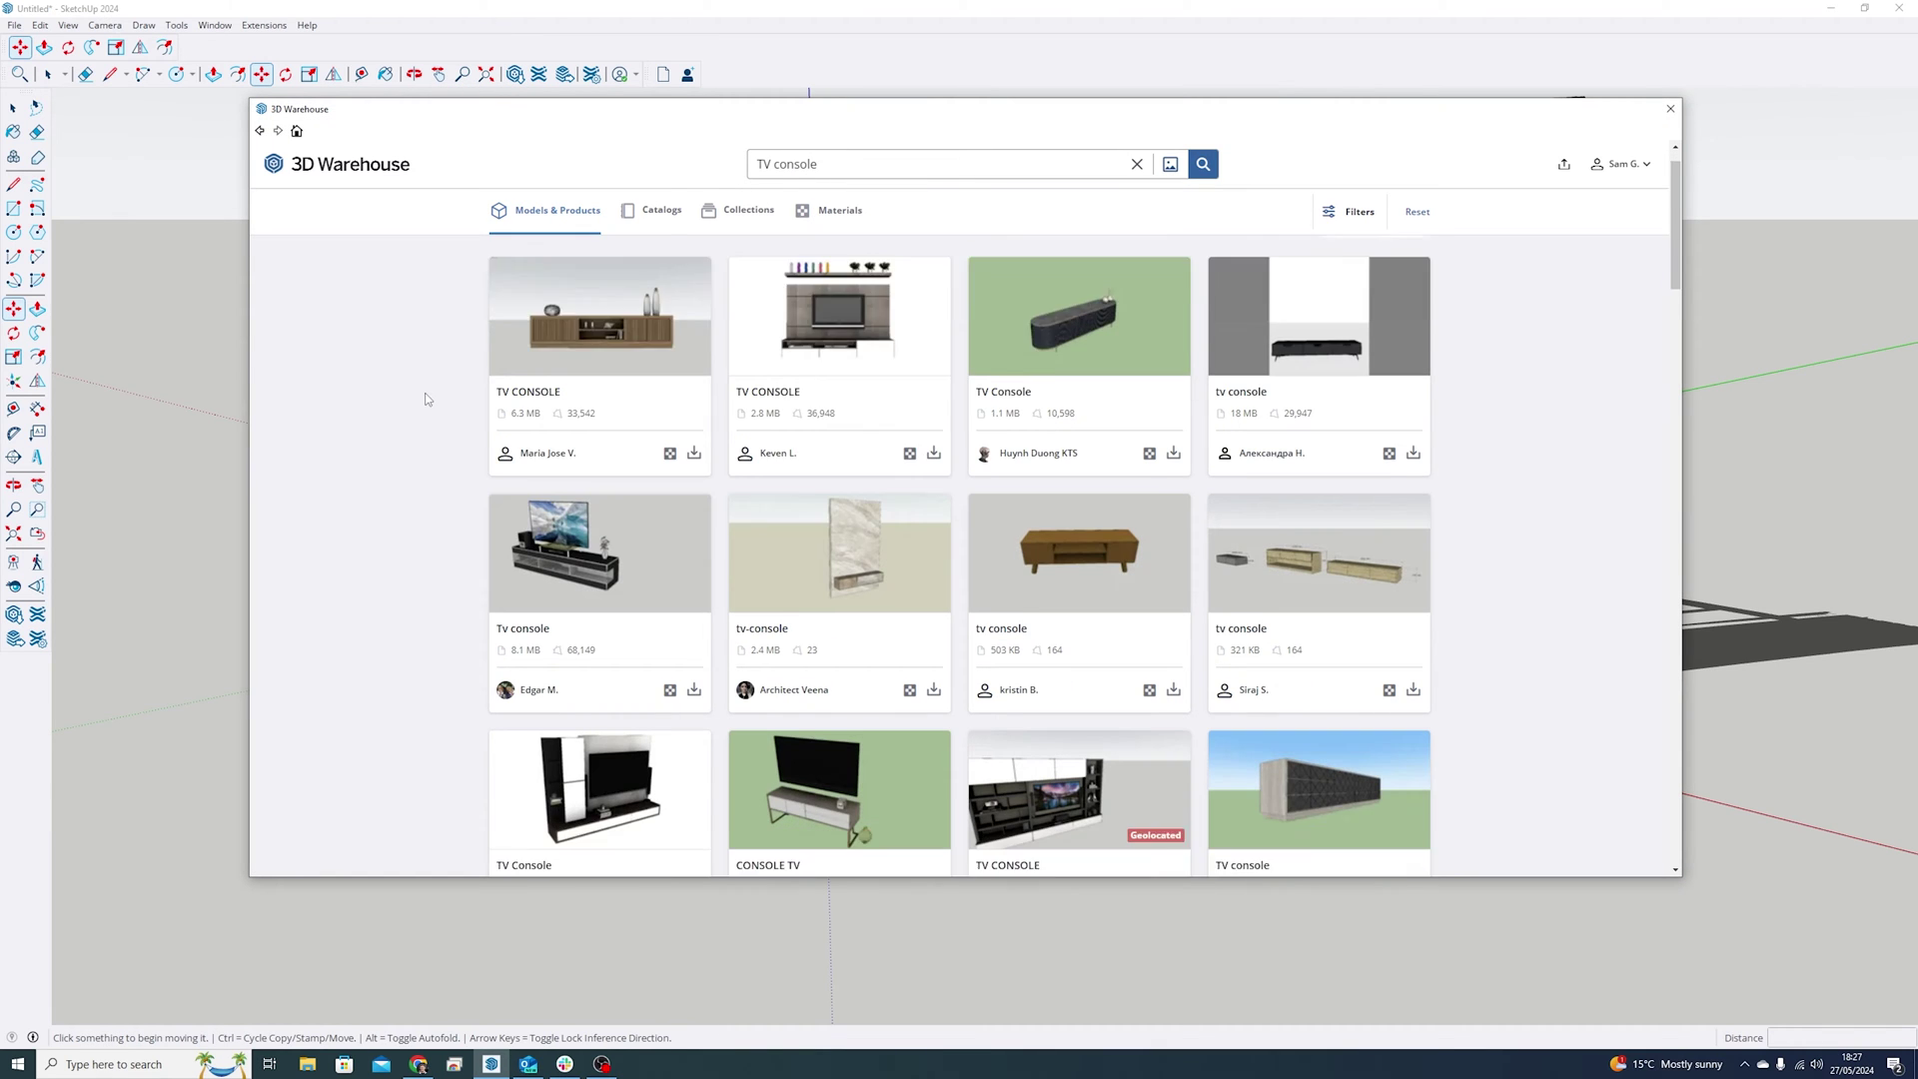
# Step: Browse the TV console results and load a TV wall unit with shelves and white cabinets into the scene
pyautogui.scroll(-10, 426, 399)
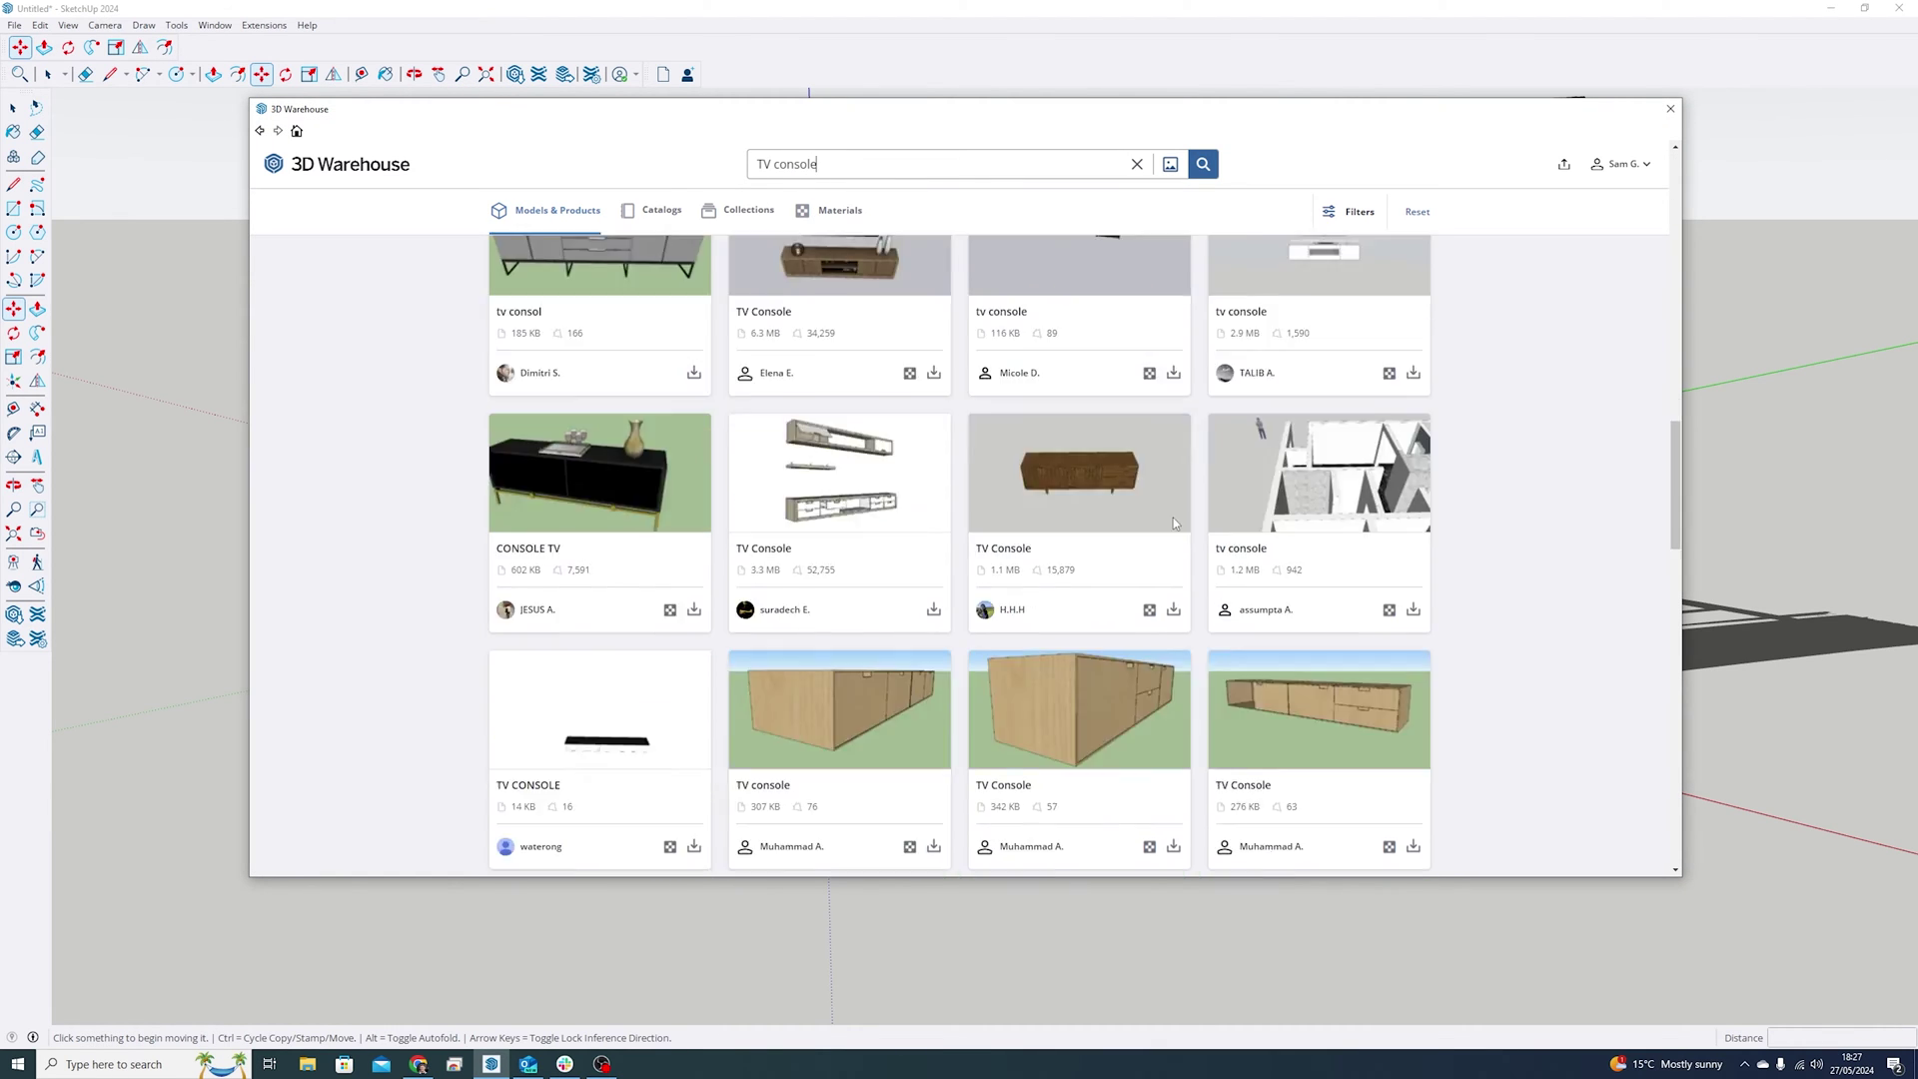
pyautogui.scroll(-5, 1175, 521)
pyautogui.scroll(15, 1173, 519)
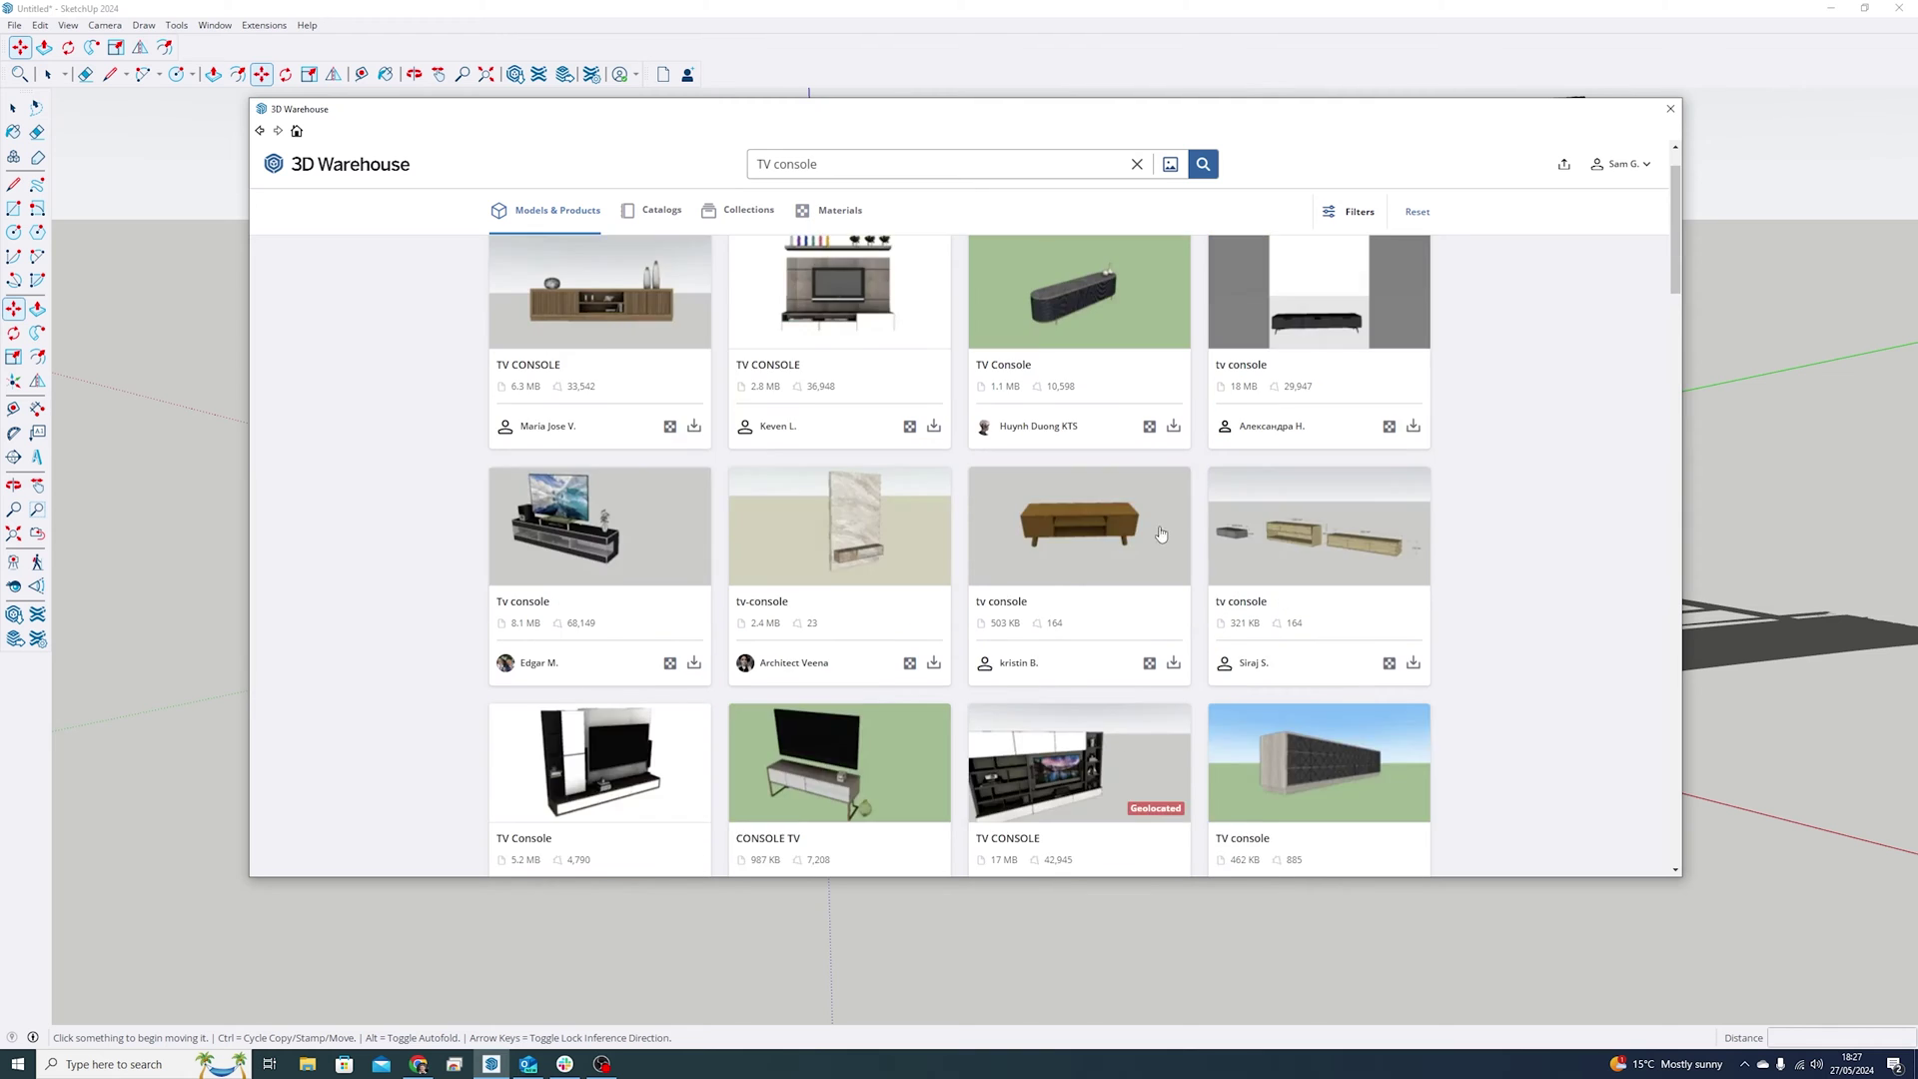
pyautogui.click(933, 437)
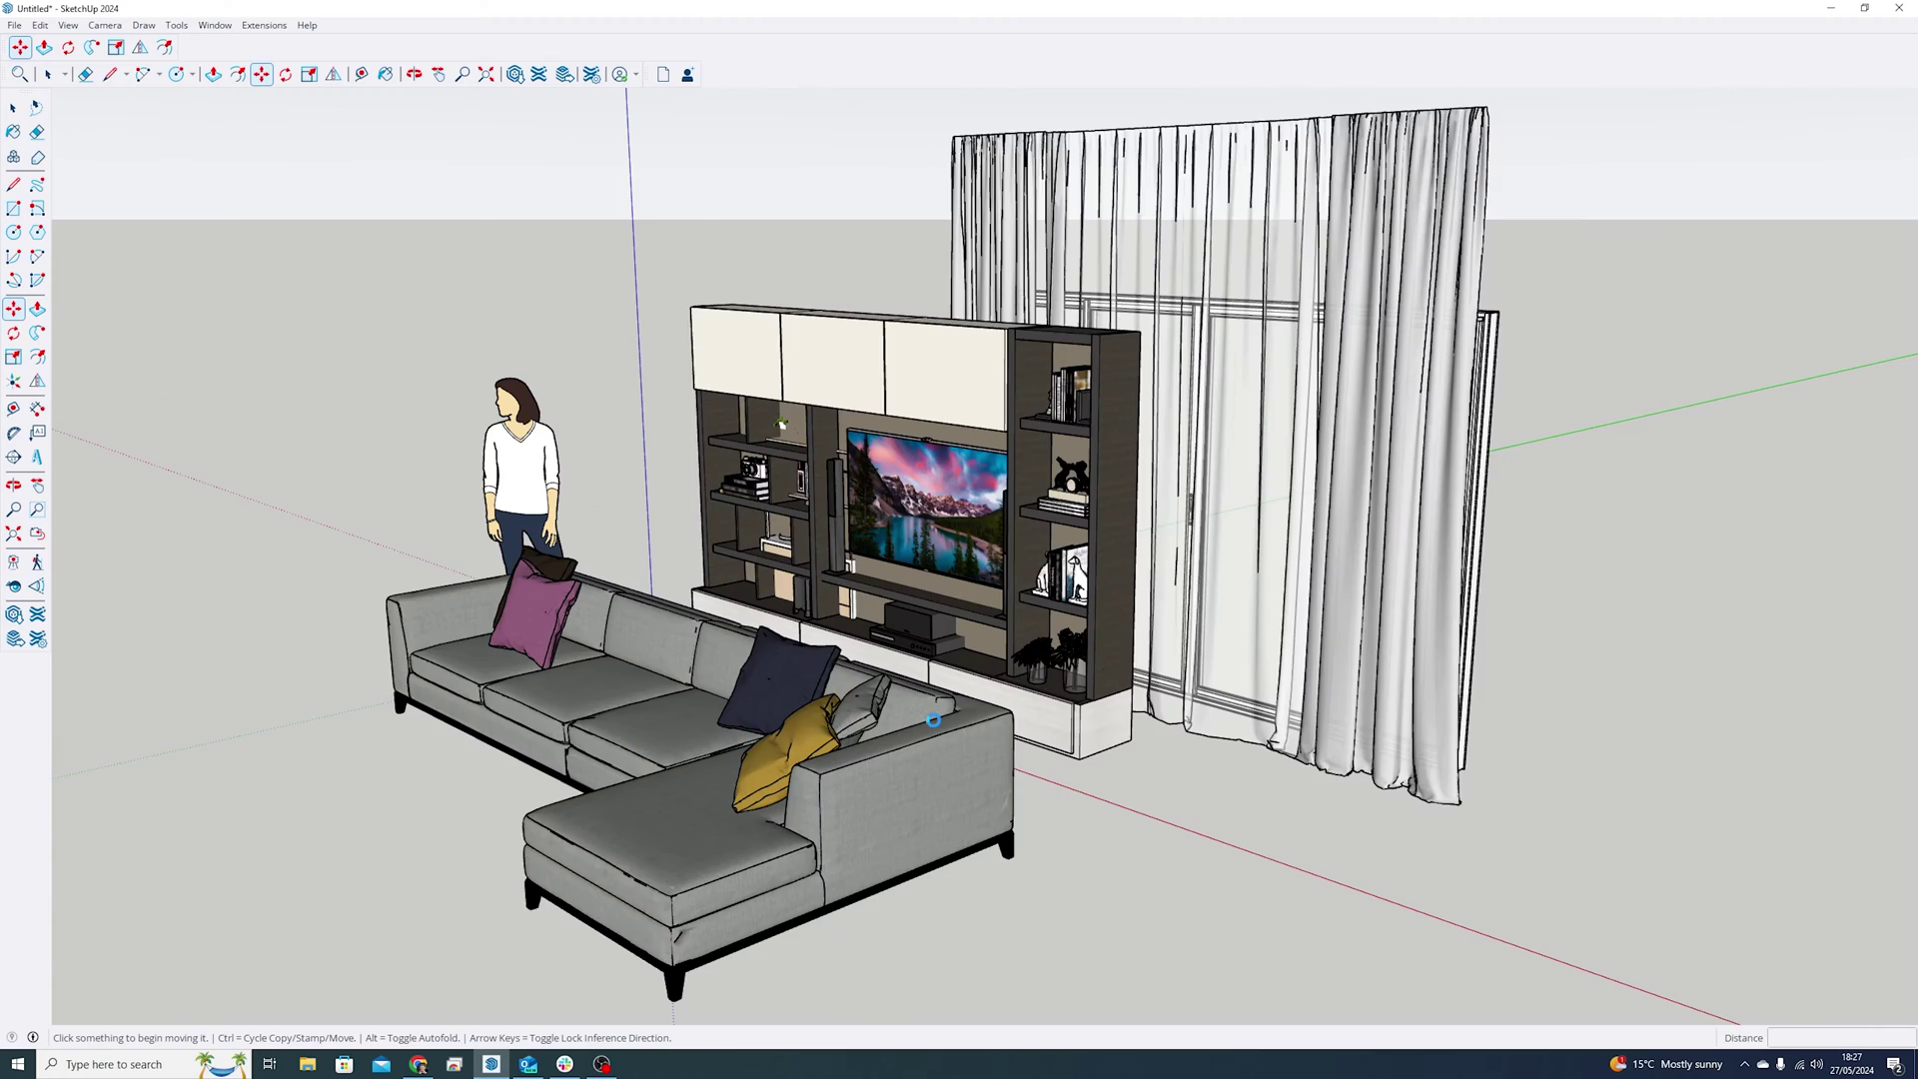
pyautogui.scroll(-2, 933, 719)
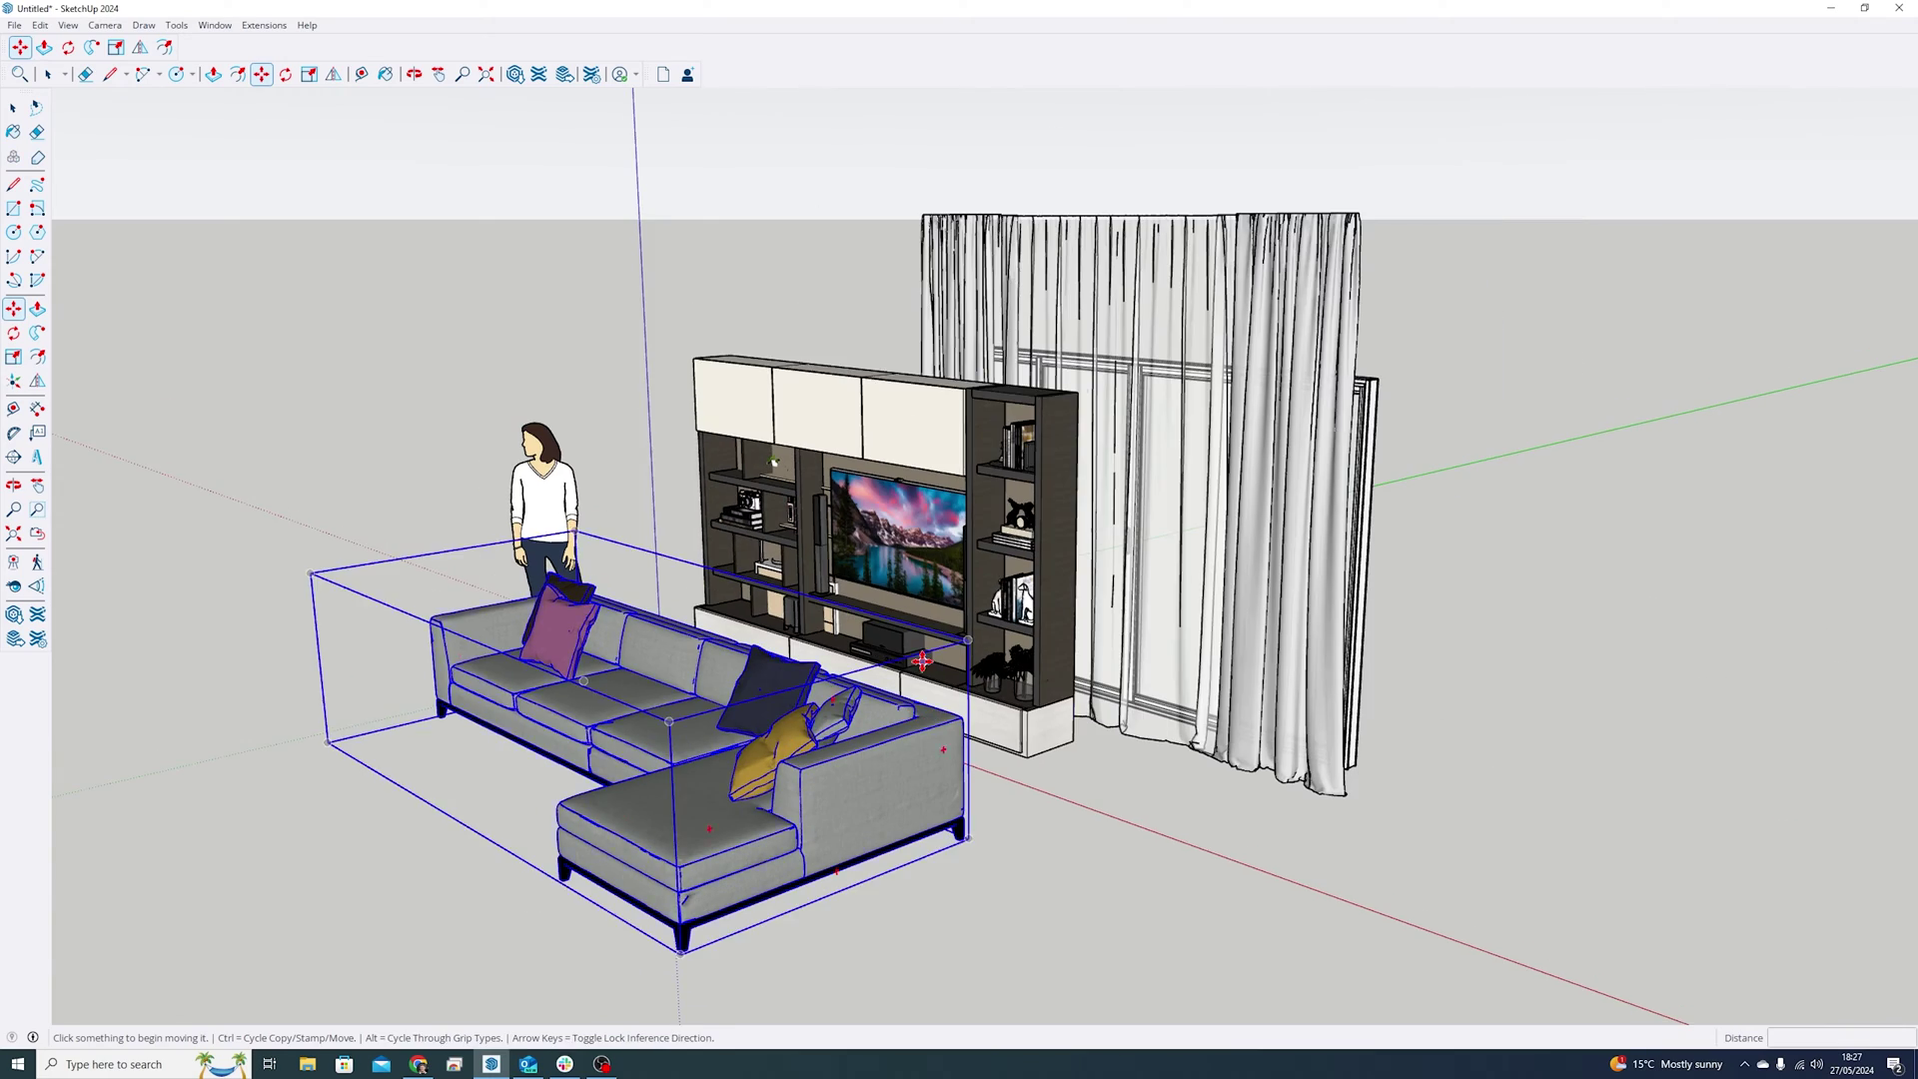
# Step: Move the TV wall unit to the open side opposite the sofa with its screen facing the seats
pyautogui.click(1081, 757)
pyautogui.click(424, 878)
pyautogui.scroll(-3, 423, 878)
pyautogui.moveTo(424, 878); pyautogui.dragTo(346, 899, button='middle')
pyautogui.keyDown('shift'); pyautogui.moveTo(346, 819); pyautogui.dragTo(599, 741, button='middle'); pyautogui.keyUp('shift')
pyautogui.click(549, 706)
pyautogui.click(566, 639)
pyautogui.moveTo(599, 640); pyautogui.dragTo(250, 625, button='middle')
pyautogui.click(647, 591)
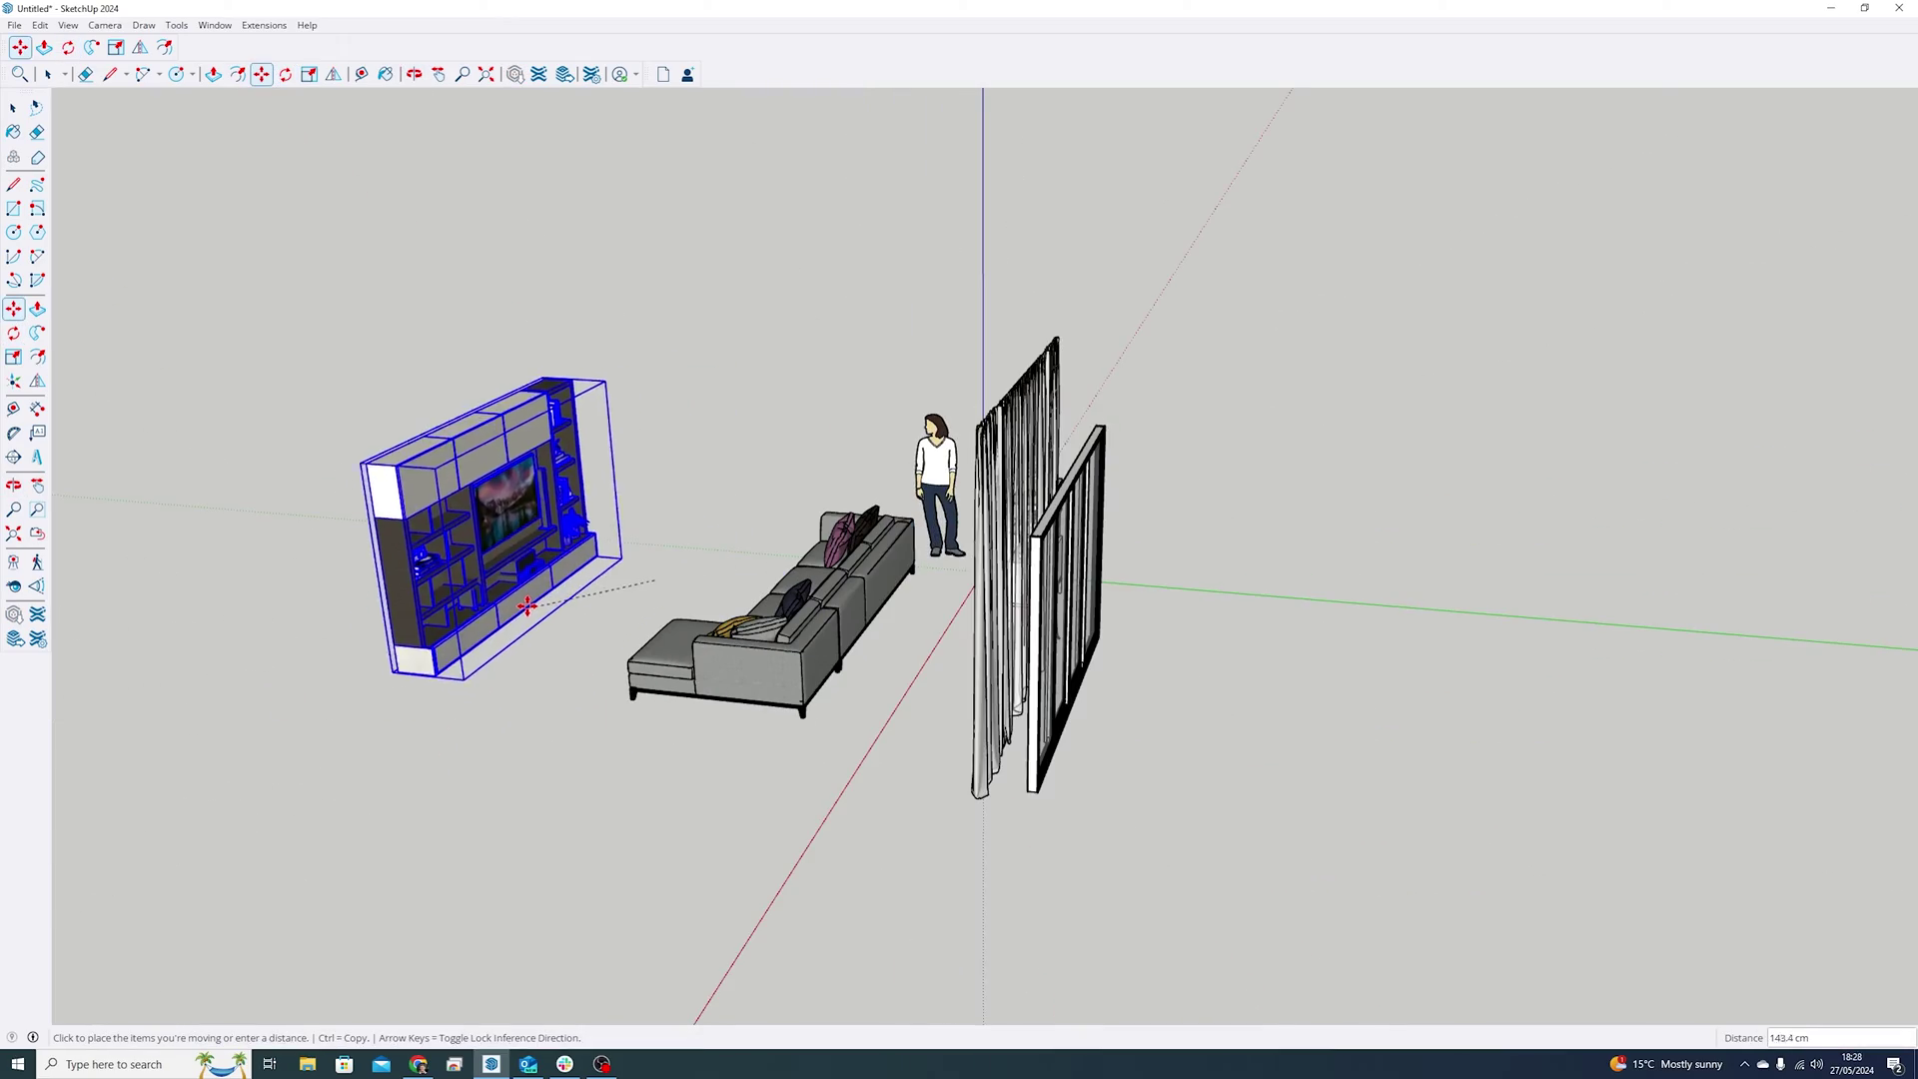
pyautogui.click(534, 583)
# Step: Inspect the arrangement of the TV wall unit, sofa and curtains from several angles
pyautogui.moveTo(534, 583); pyautogui.dragTo(411, 642, button='middle')
pyautogui.scroll(3, 410, 642)
pyautogui.scroll(5, 814, 559)
pyautogui.moveTo(1249, 609); pyautogui.dragTo(1263, 419, button='middle')
pyautogui.moveTo(1742, 638); pyautogui.dragTo(406, 533, button='middle')
pyautogui.scroll(-6, 407, 533)
pyautogui.scroll(6, 1638, 699)
pyautogui.moveTo(1334, 400); pyautogui.dragTo(1088, 548, button='middle')
pyautogui.scroll(-6, 1208, 837)
pyautogui.scroll(-5, 1209, 837)
pyautogui.scroll(-3, 1451, 737)
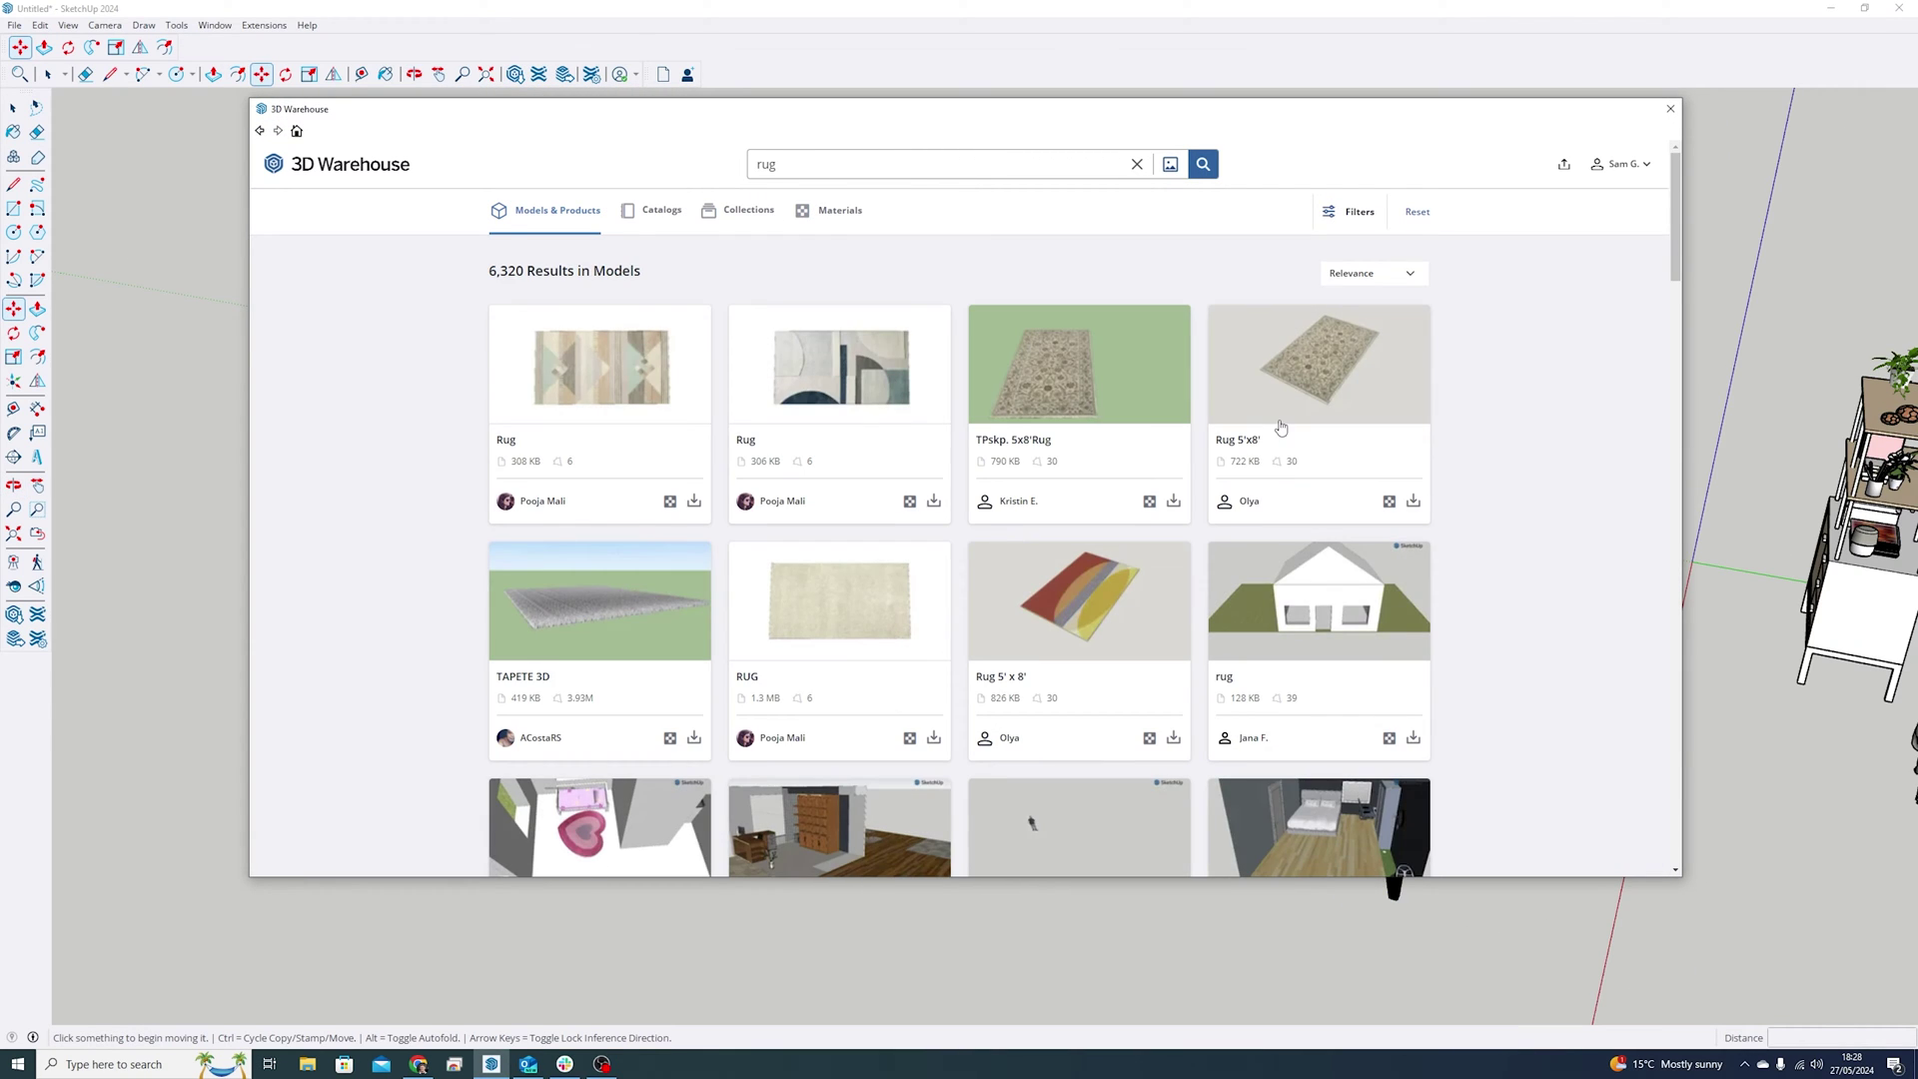
# Step: Load the patterned Rug 5'x8' model and place it on the floor between the TV wall unit and the sofa
pyautogui.click(1412, 500)
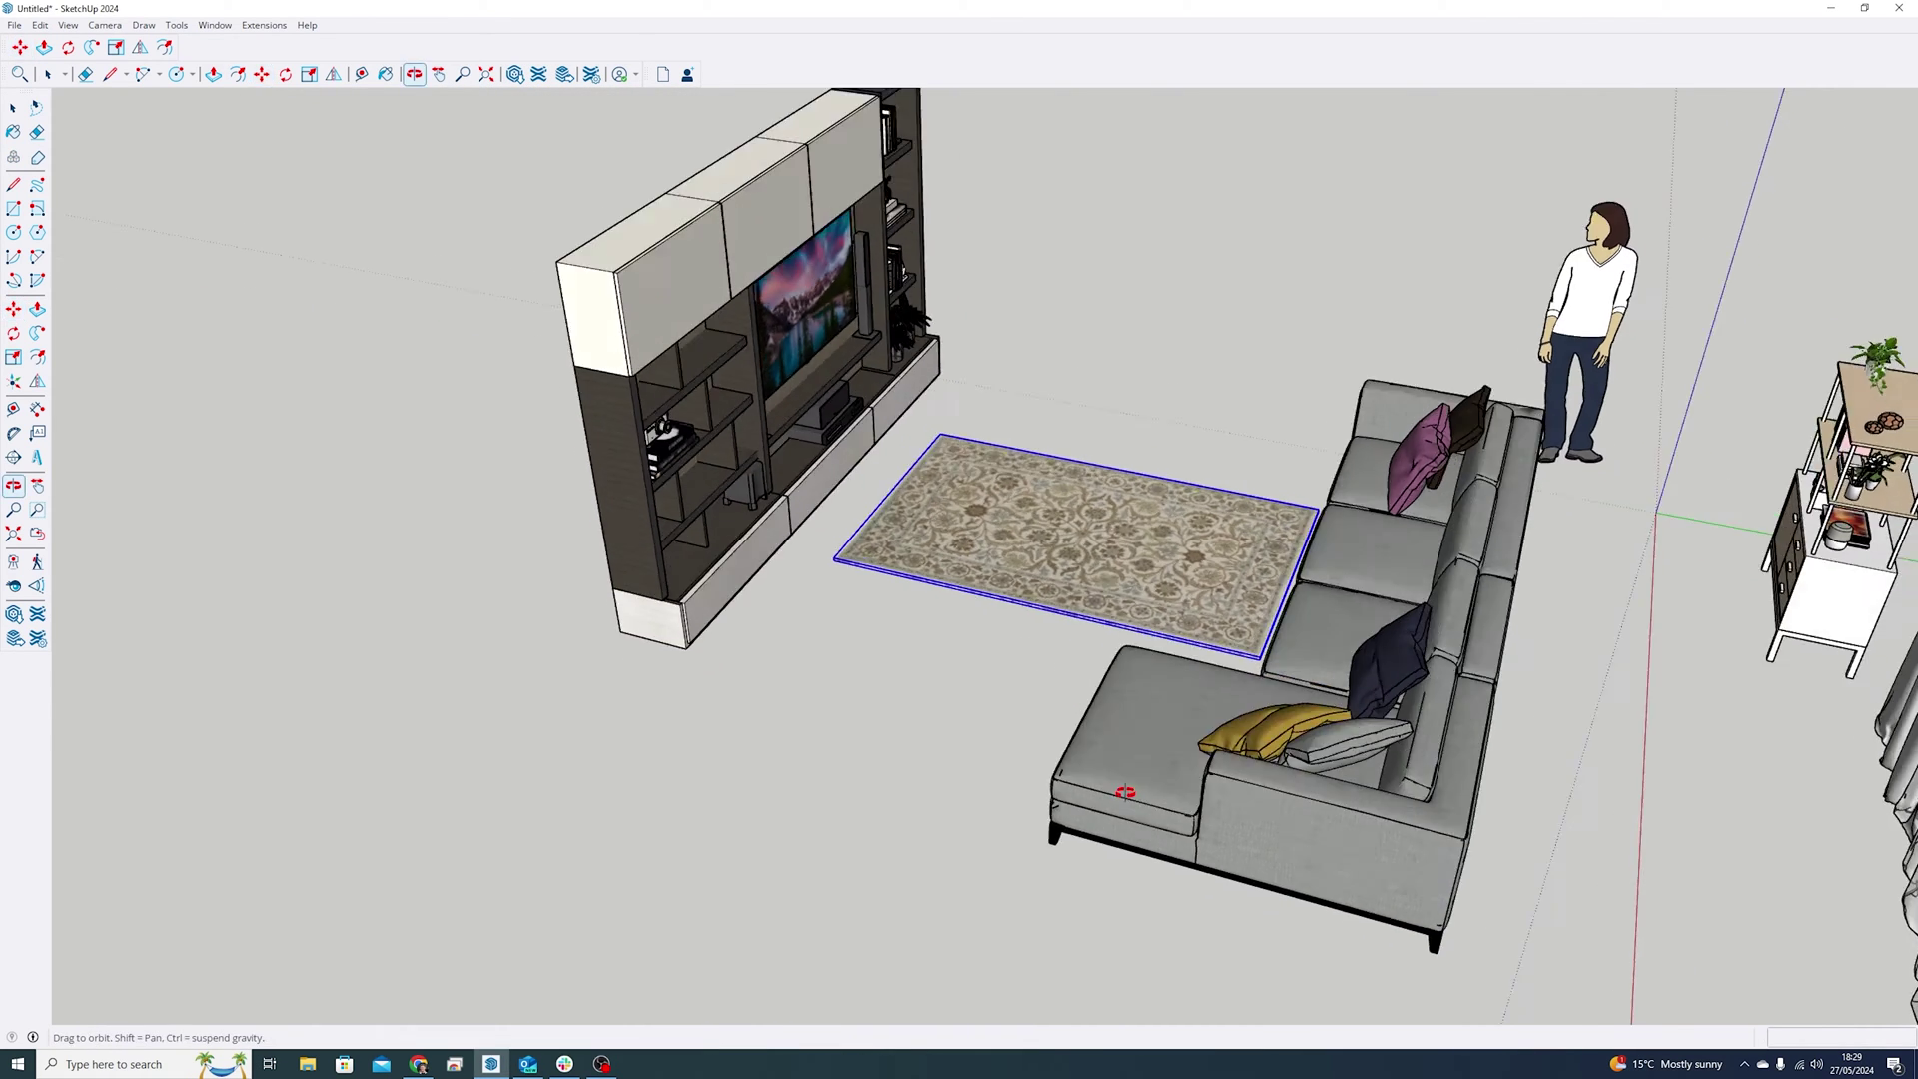
pyautogui.click(1078, 506)
pyautogui.moveTo(1078, 514); pyautogui.dragTo(859, 679, button='middle')
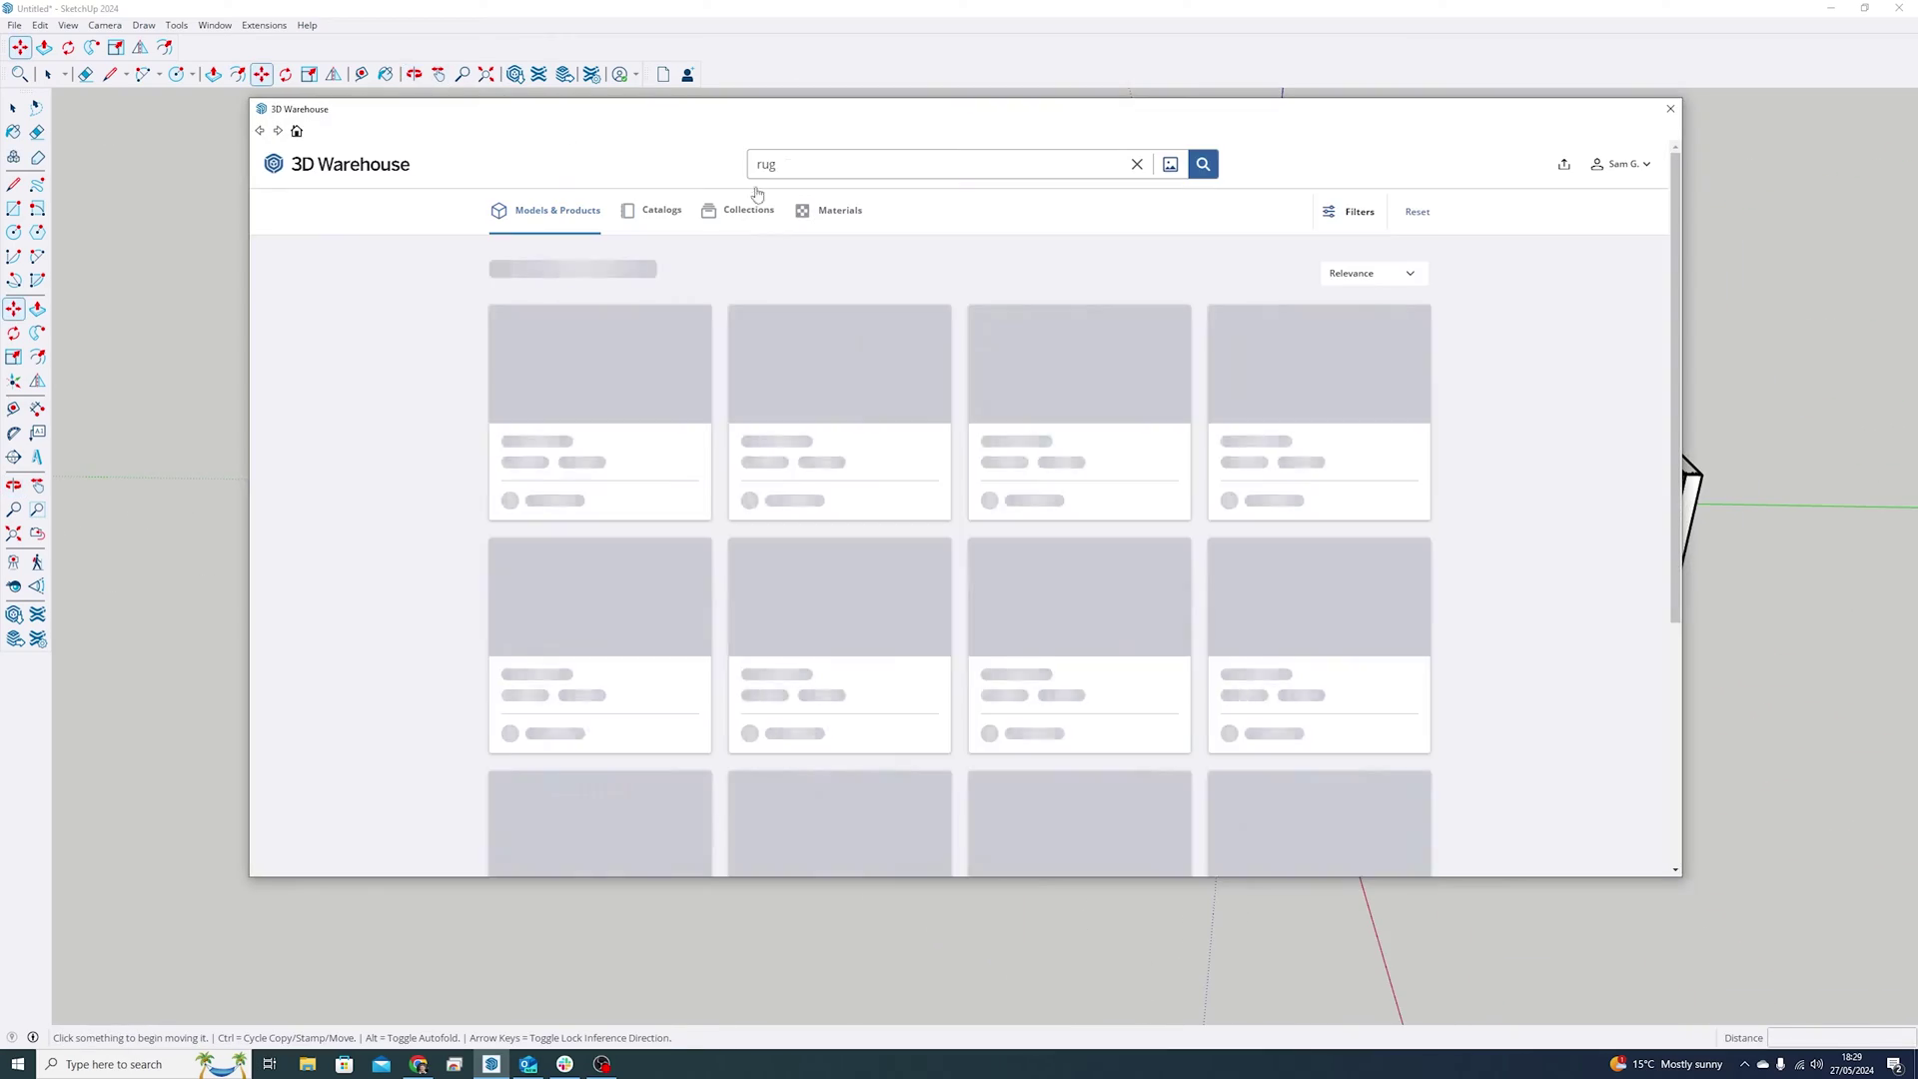
# Step: Search the 3D Warehouse for coffee table and browse the resulting models
pyautogui.moveTo(785, 165); pyautogui.dragTo(680, 159)
pyautogui.write('coffee table')
pyautogui.press('Return')
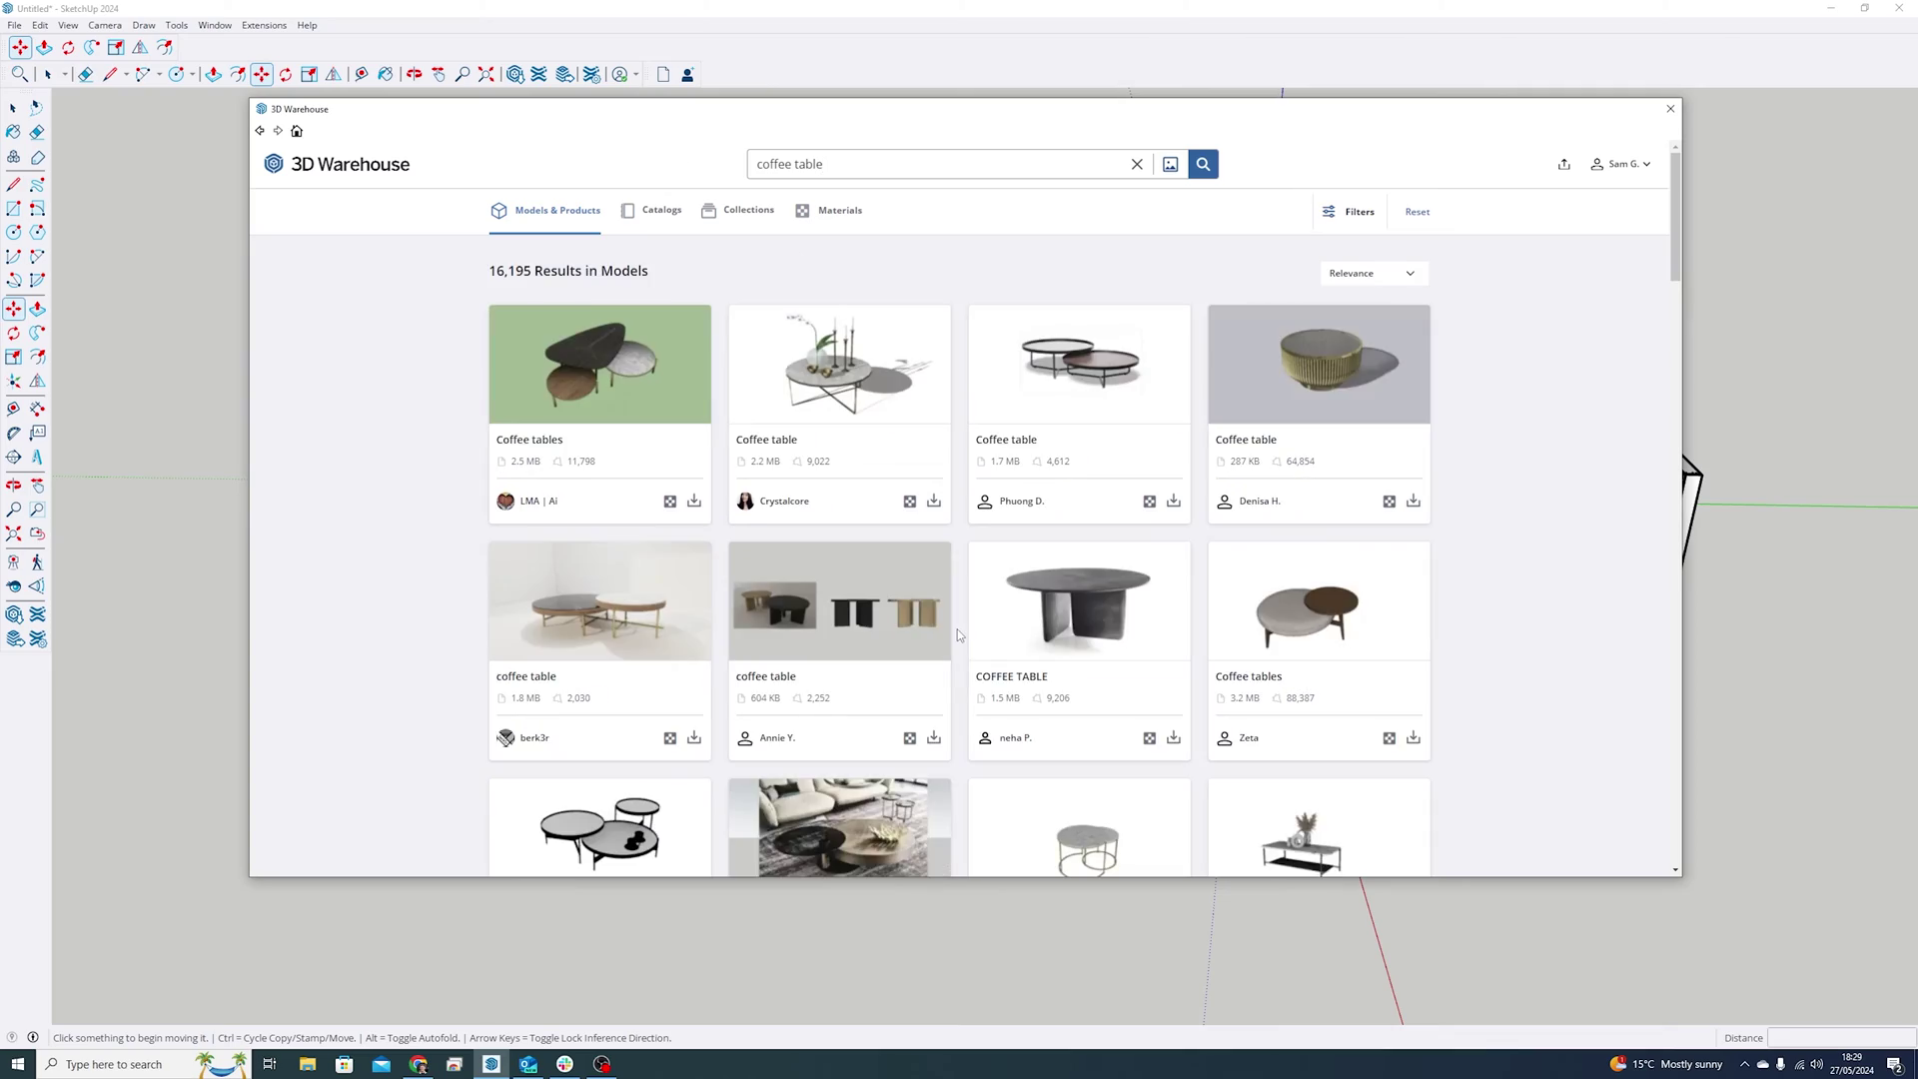
pyautogui.scroll(-5, 960, 635)
pyautogui.scroll(-2, 1107, 485)
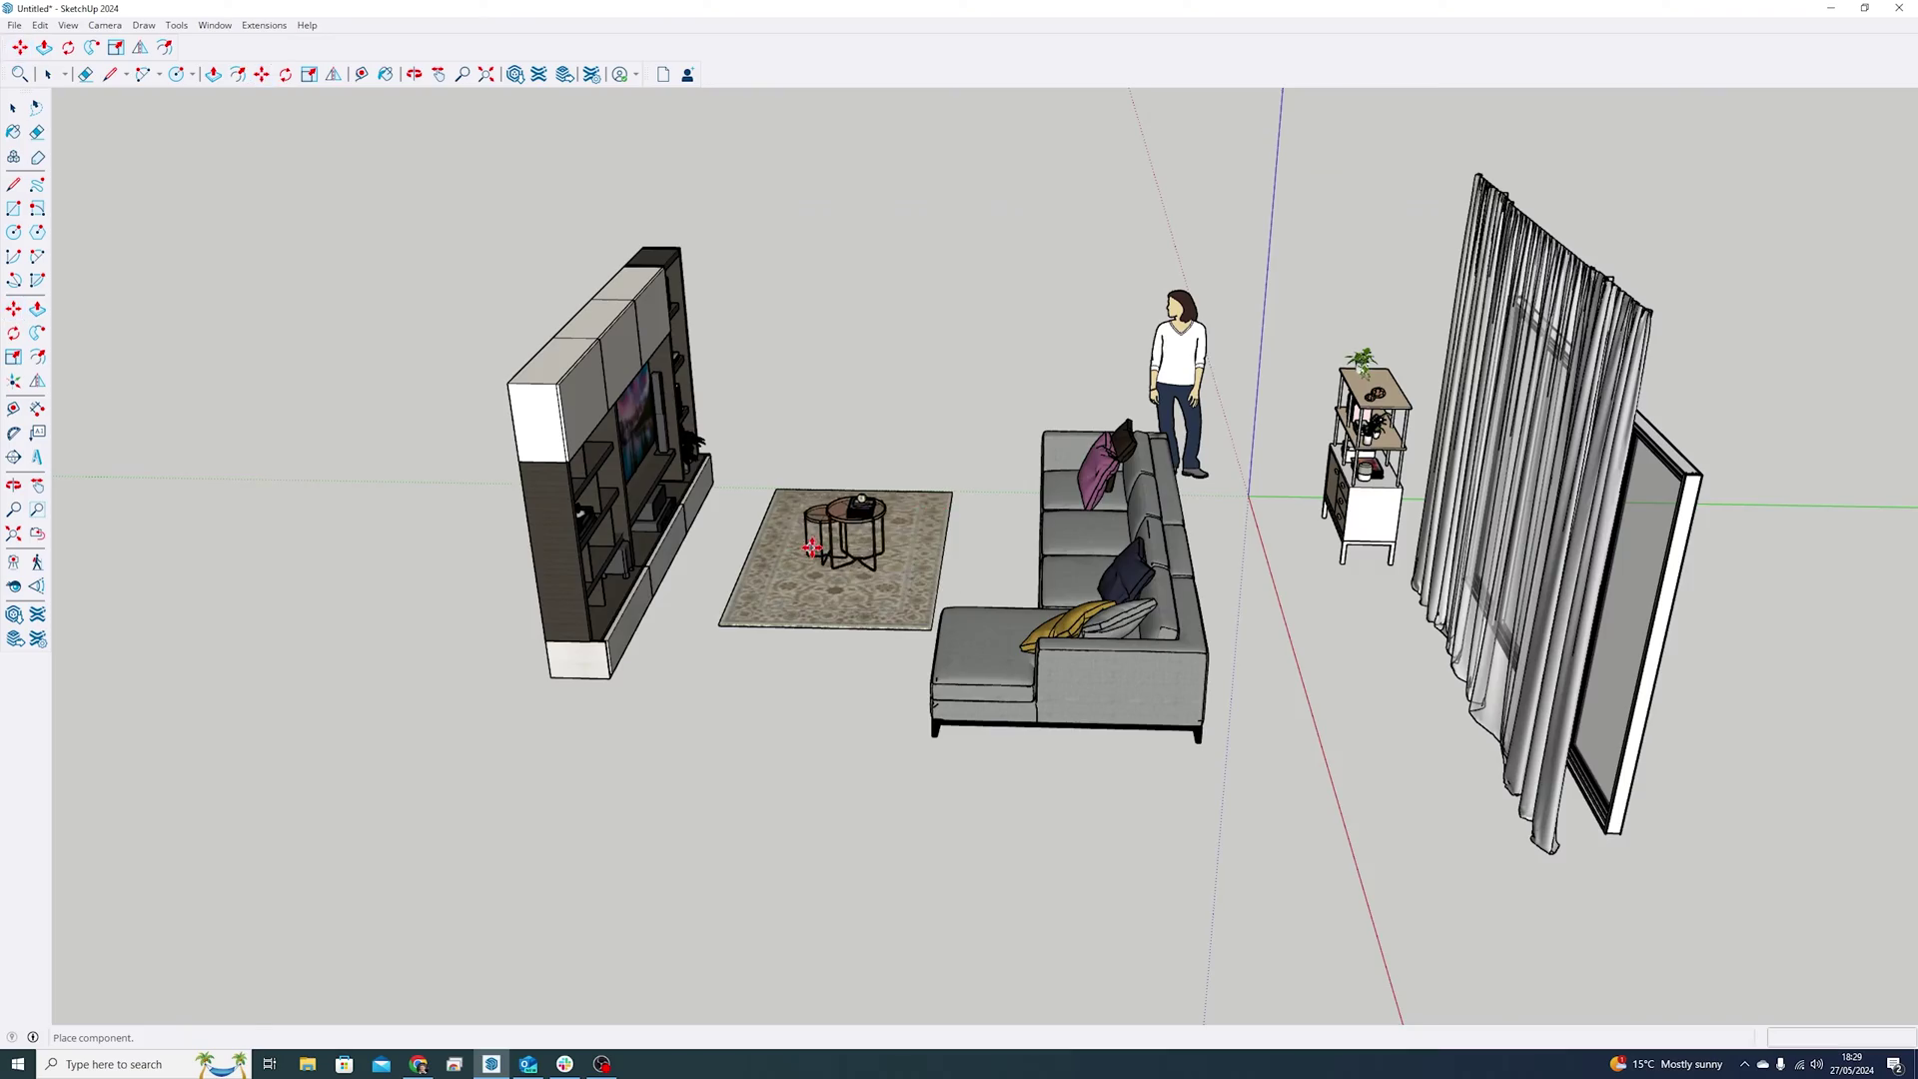
# Step: Try out the pair of round coffee tables on the rug and delete them again
pyautogui.click(813, 543)
pyautogui.scroll(4, 815, 545)
pyautogui.moveTo(819, 489); pyautogui.dragTo(771, 620, button='middle')
pyautogui.press('Delete')
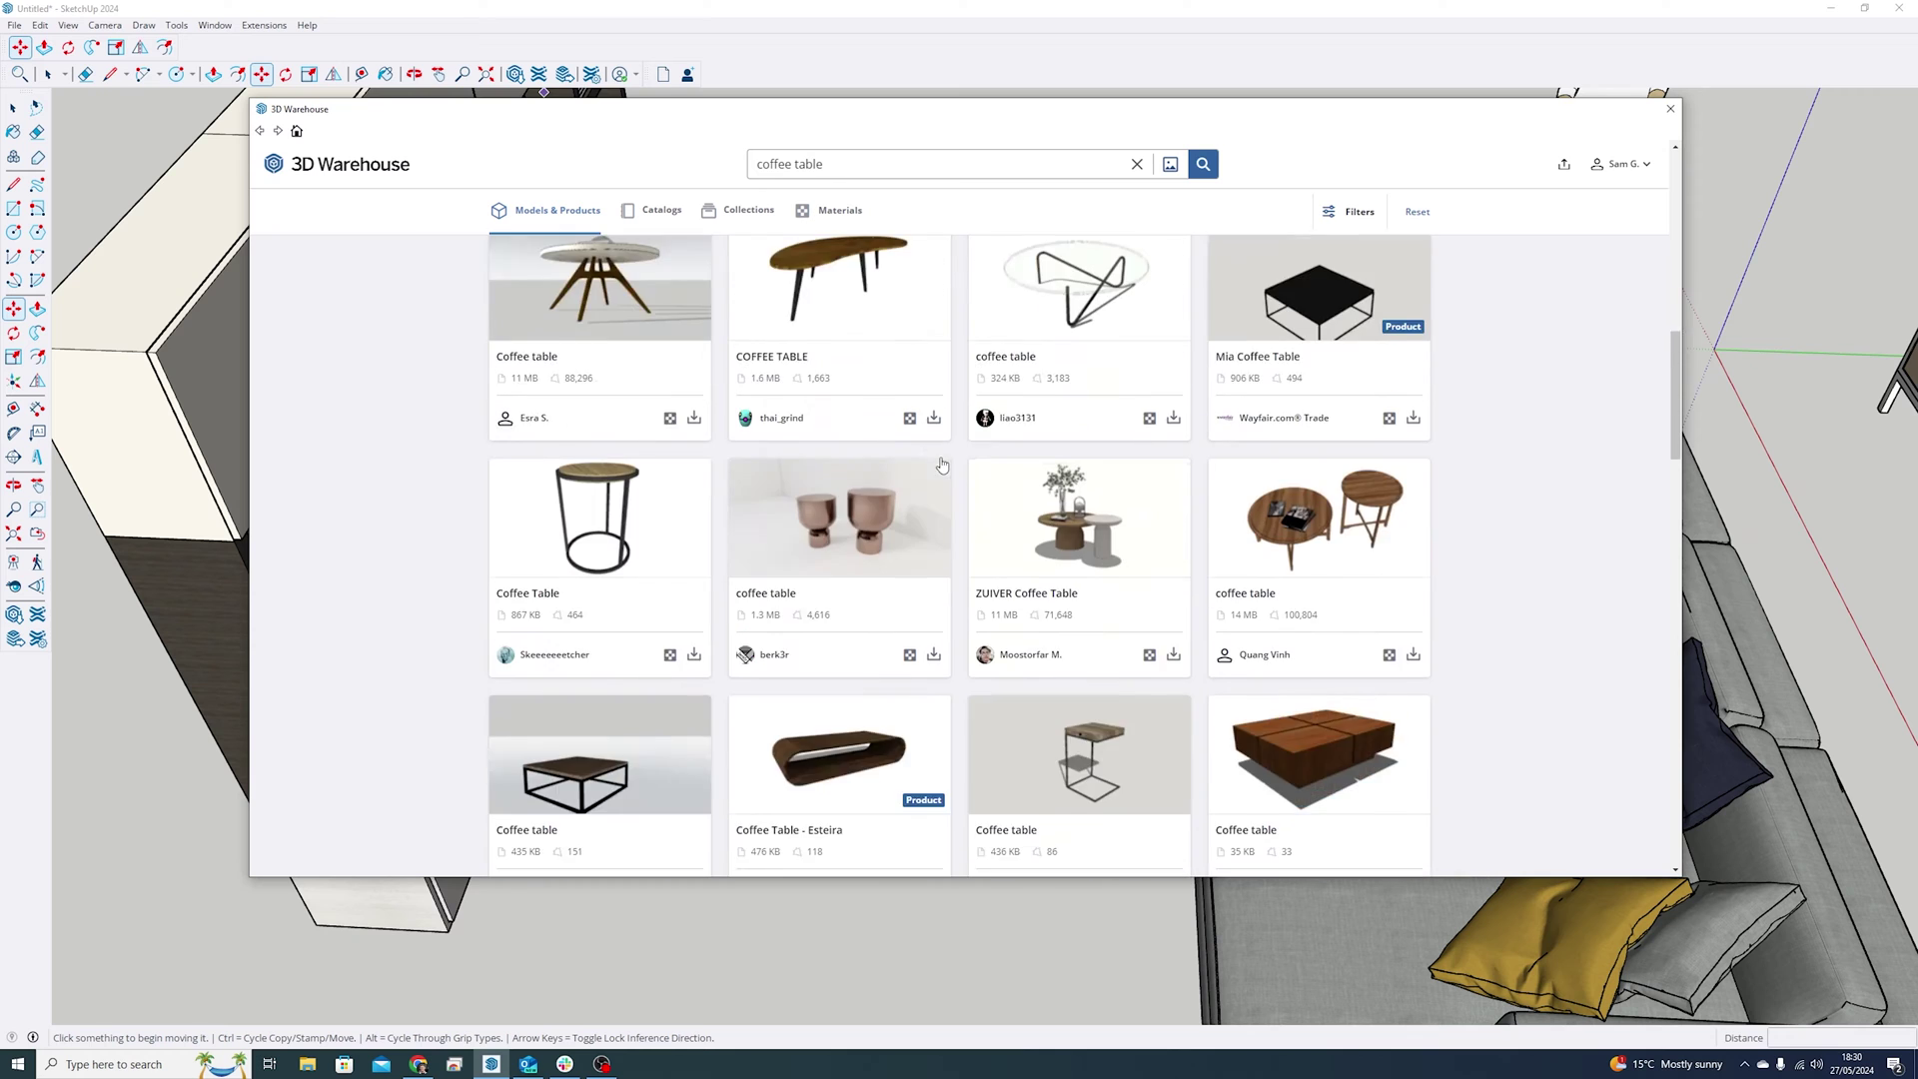
# Step: Search the 3D Warehouse collections for herman miller and open the Herman Miller brand's own collection
pyautogui.scroll(-8, 1337, 550)
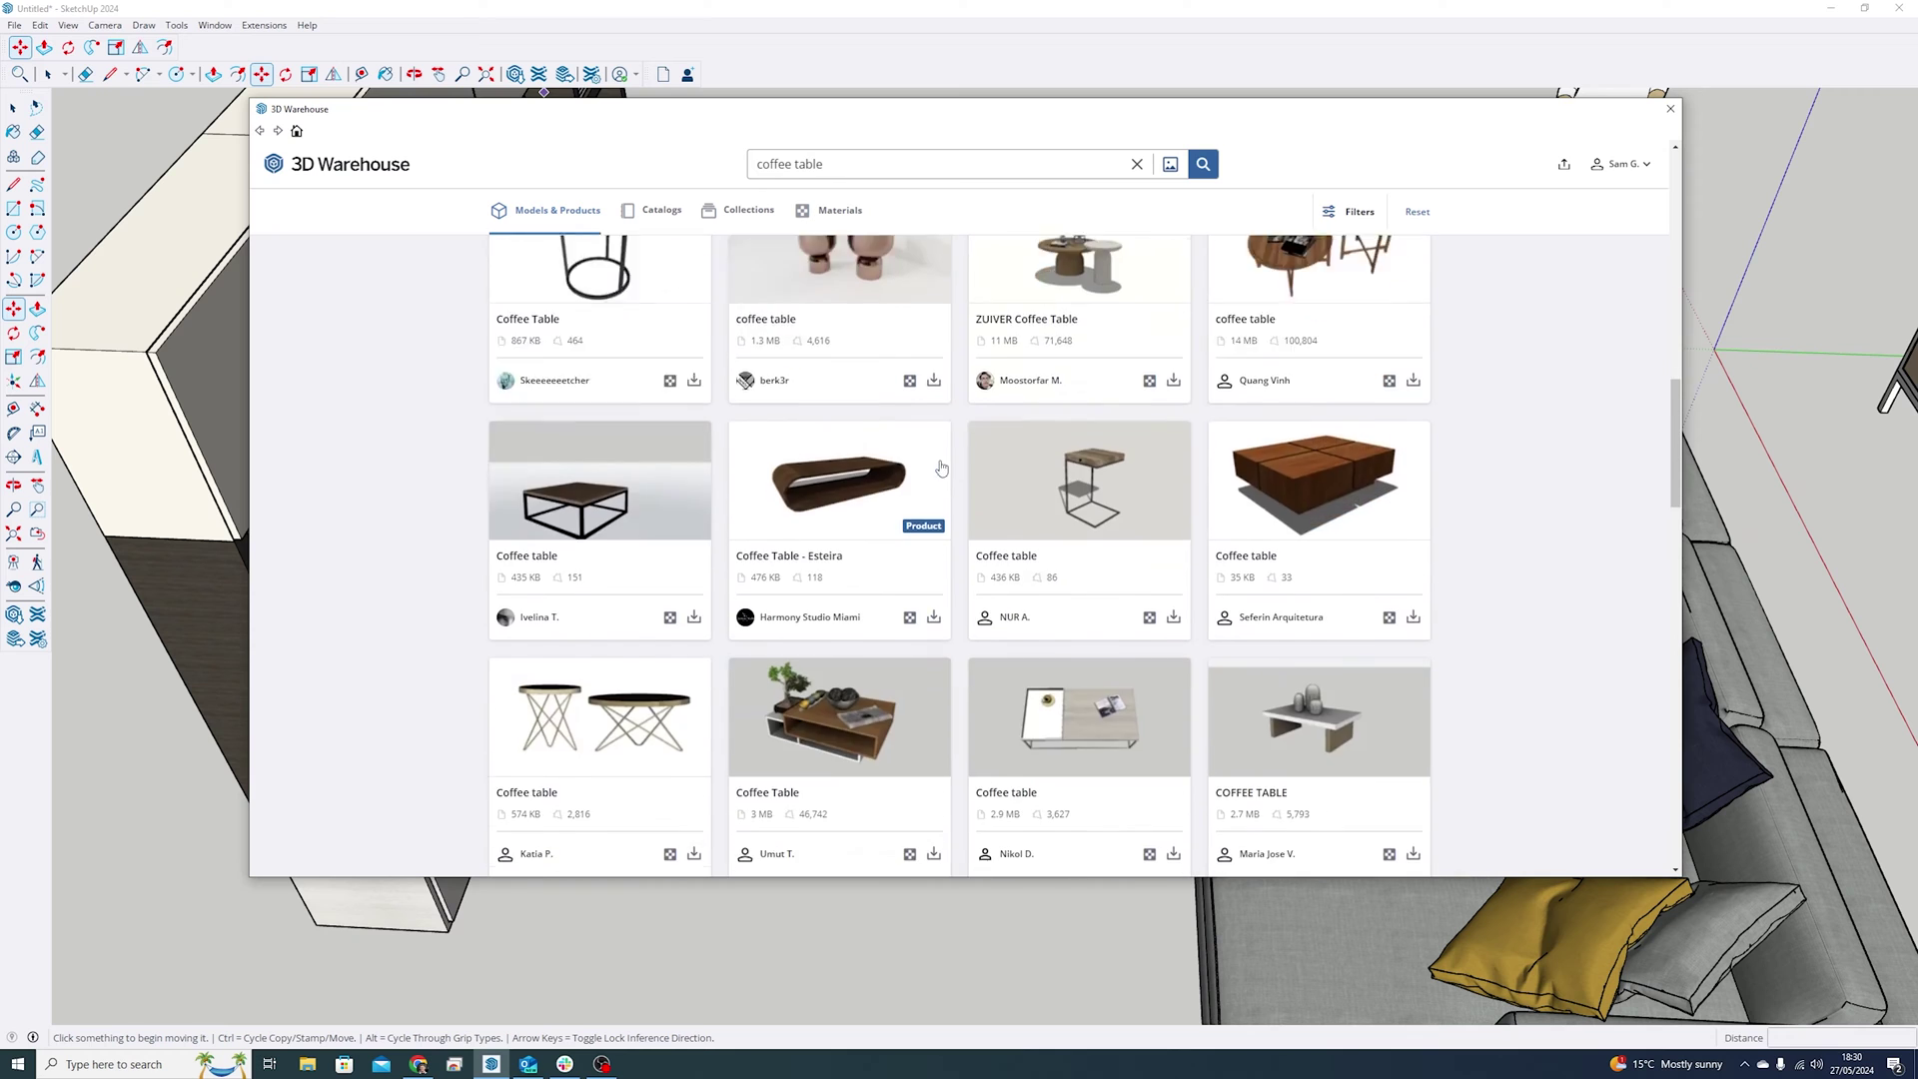
pyautogui.scroll(2, 1337, 550)
pyautogui.scroll(-6, 1338, 549)
pyautogui.scroll(1, 1338, 550)
pyautogui.moveTo(865, 166); pyautogui.dragTo(671, 186)
pyautogui.write('herman miller')
pyautogui.press('Return')
pyautogui.click(726, 211)
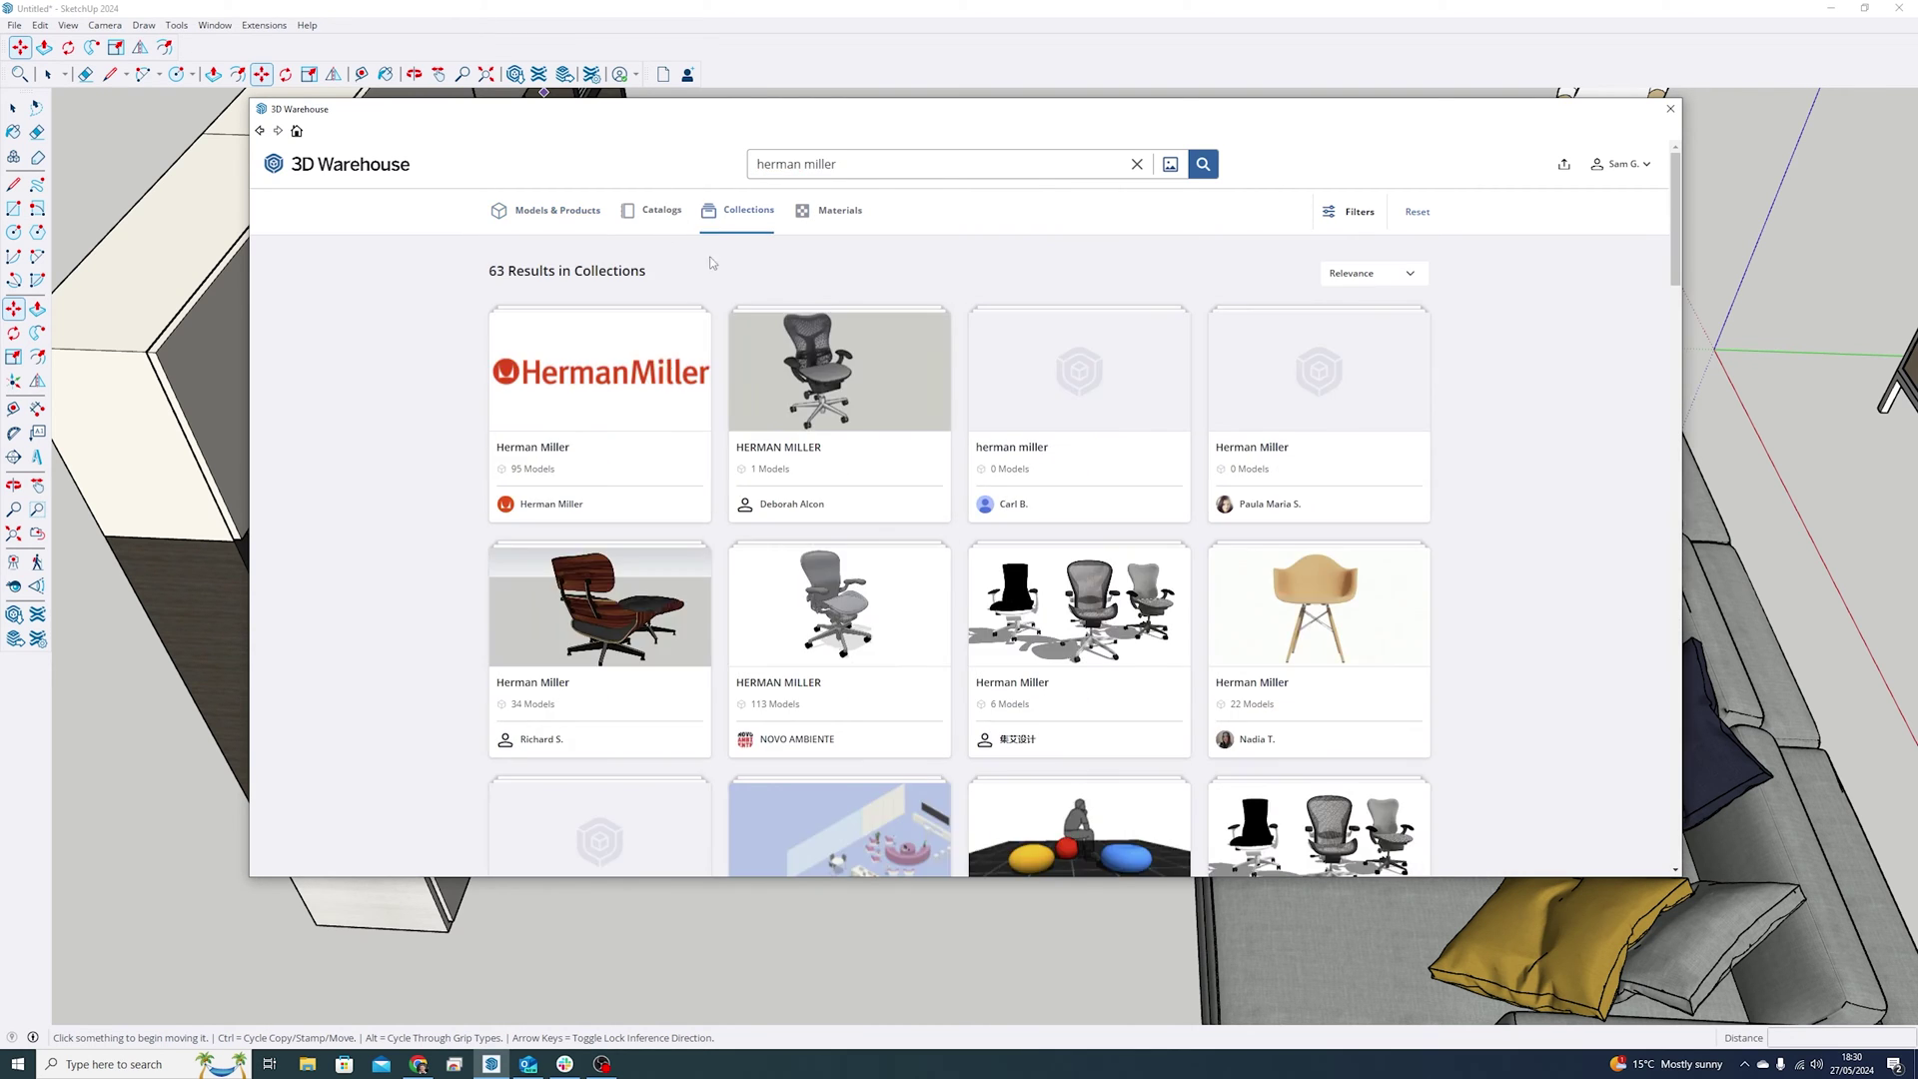
pyautogui.click(612, 377)
# Step: Load the coffee table with a rounded triangular wooden top and position it on the rug
pyautogui.scroll(-14, 974, 435)
pyautogui.scroll(-10, 977, 436)
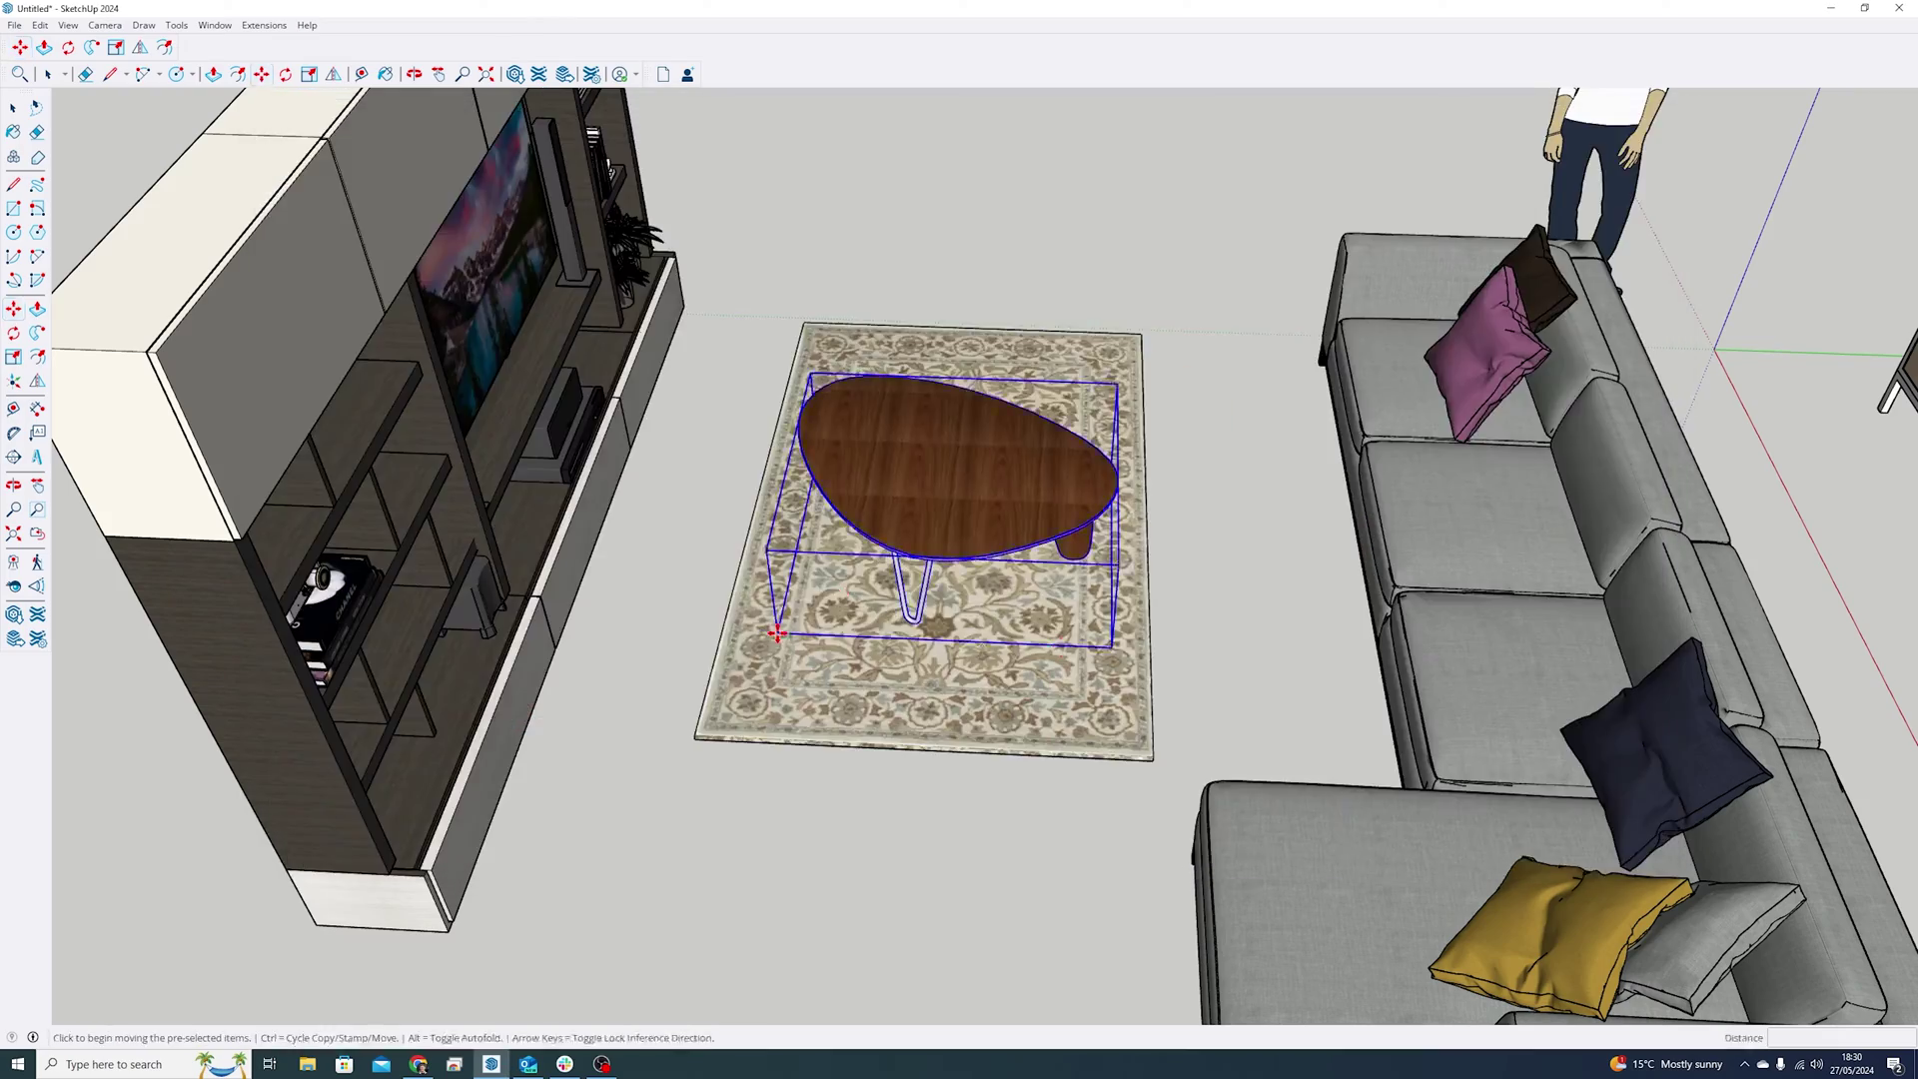
pyautogui.moveTo(599, 499); pyautogui.dragTo(238, 341, button='middle')
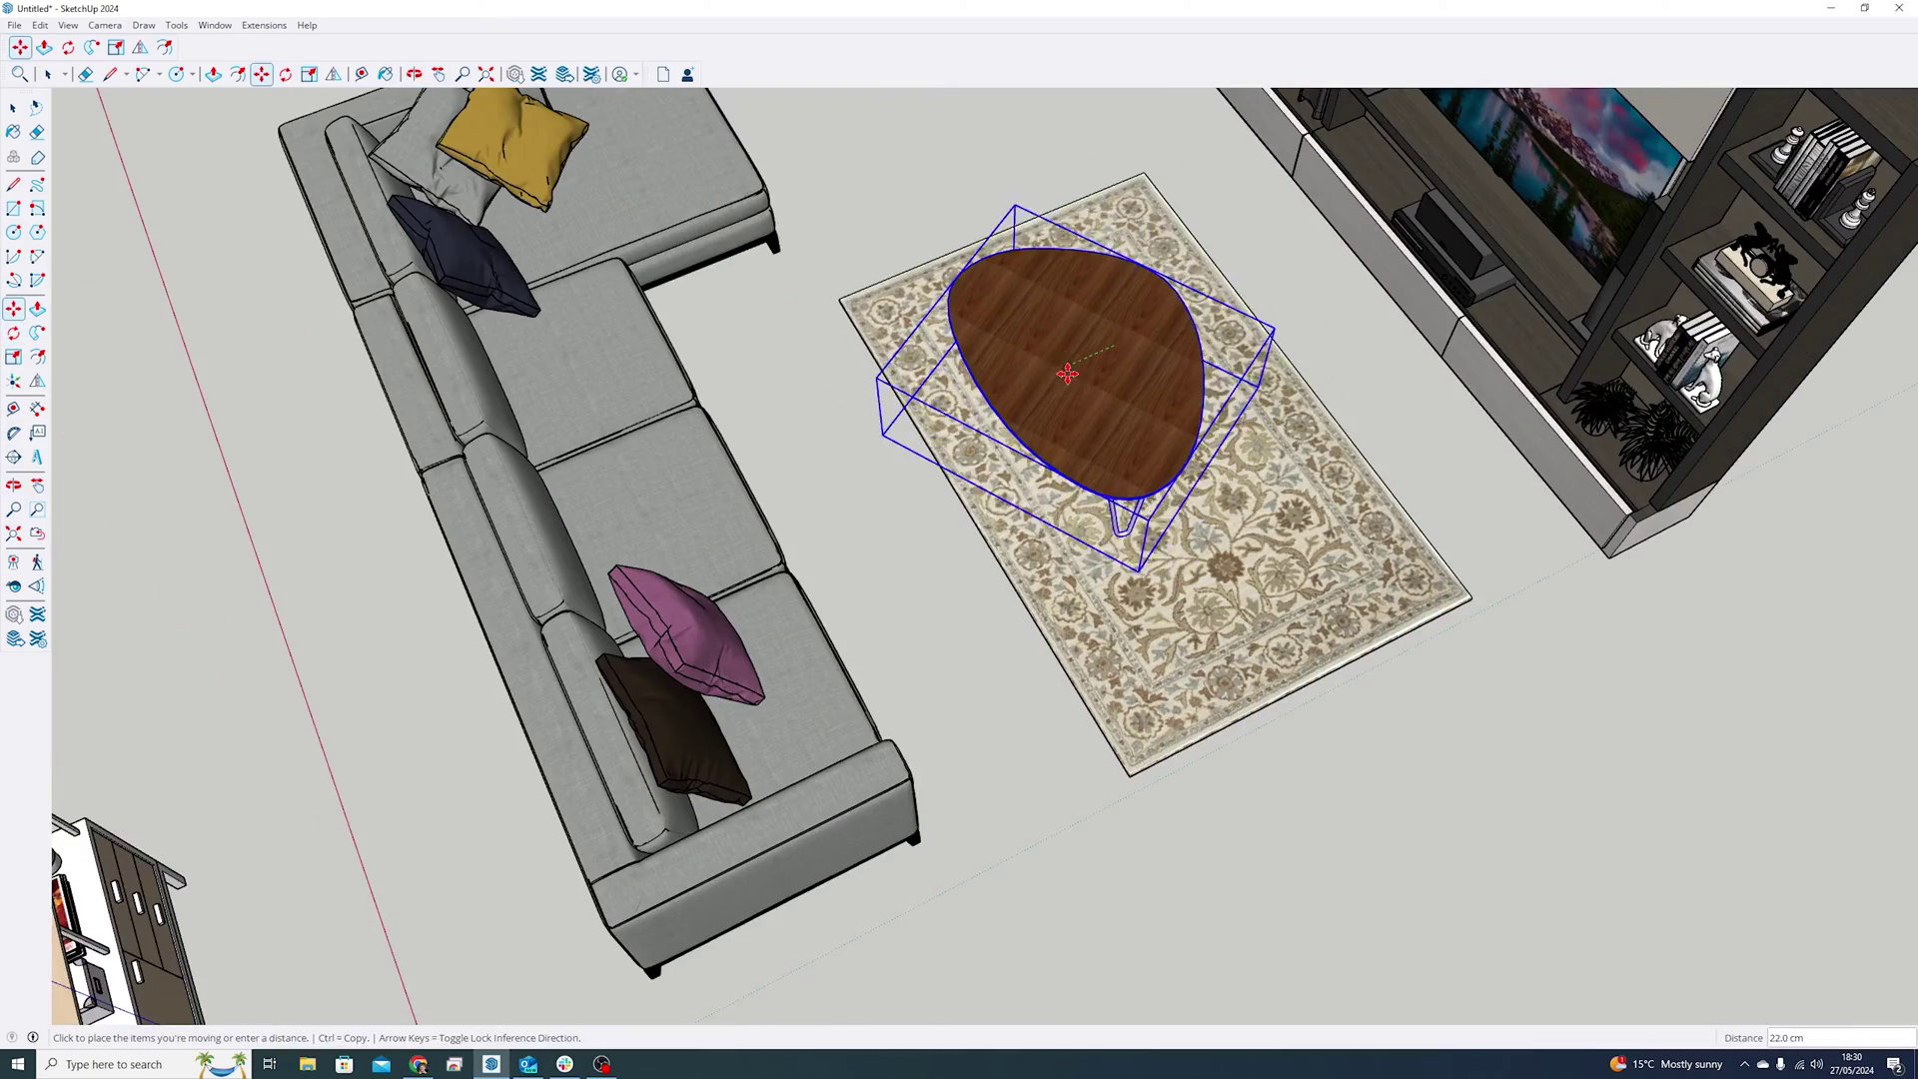
pyautogui.moveTo(1067, 374); pyautogui.dragTo(1455, 646, button='middle')
pyautogui.press('Escape')
pyautogui.moveTo(1309, 739)
pyautogui.mouseDown(button='middle')
pyautogui.moveTo(1509, 866)
pyautogui.moveTo(1631, 856)
pyautogui.moveTo(1329, 768)
pyautogui.mouseUp(button='middle')
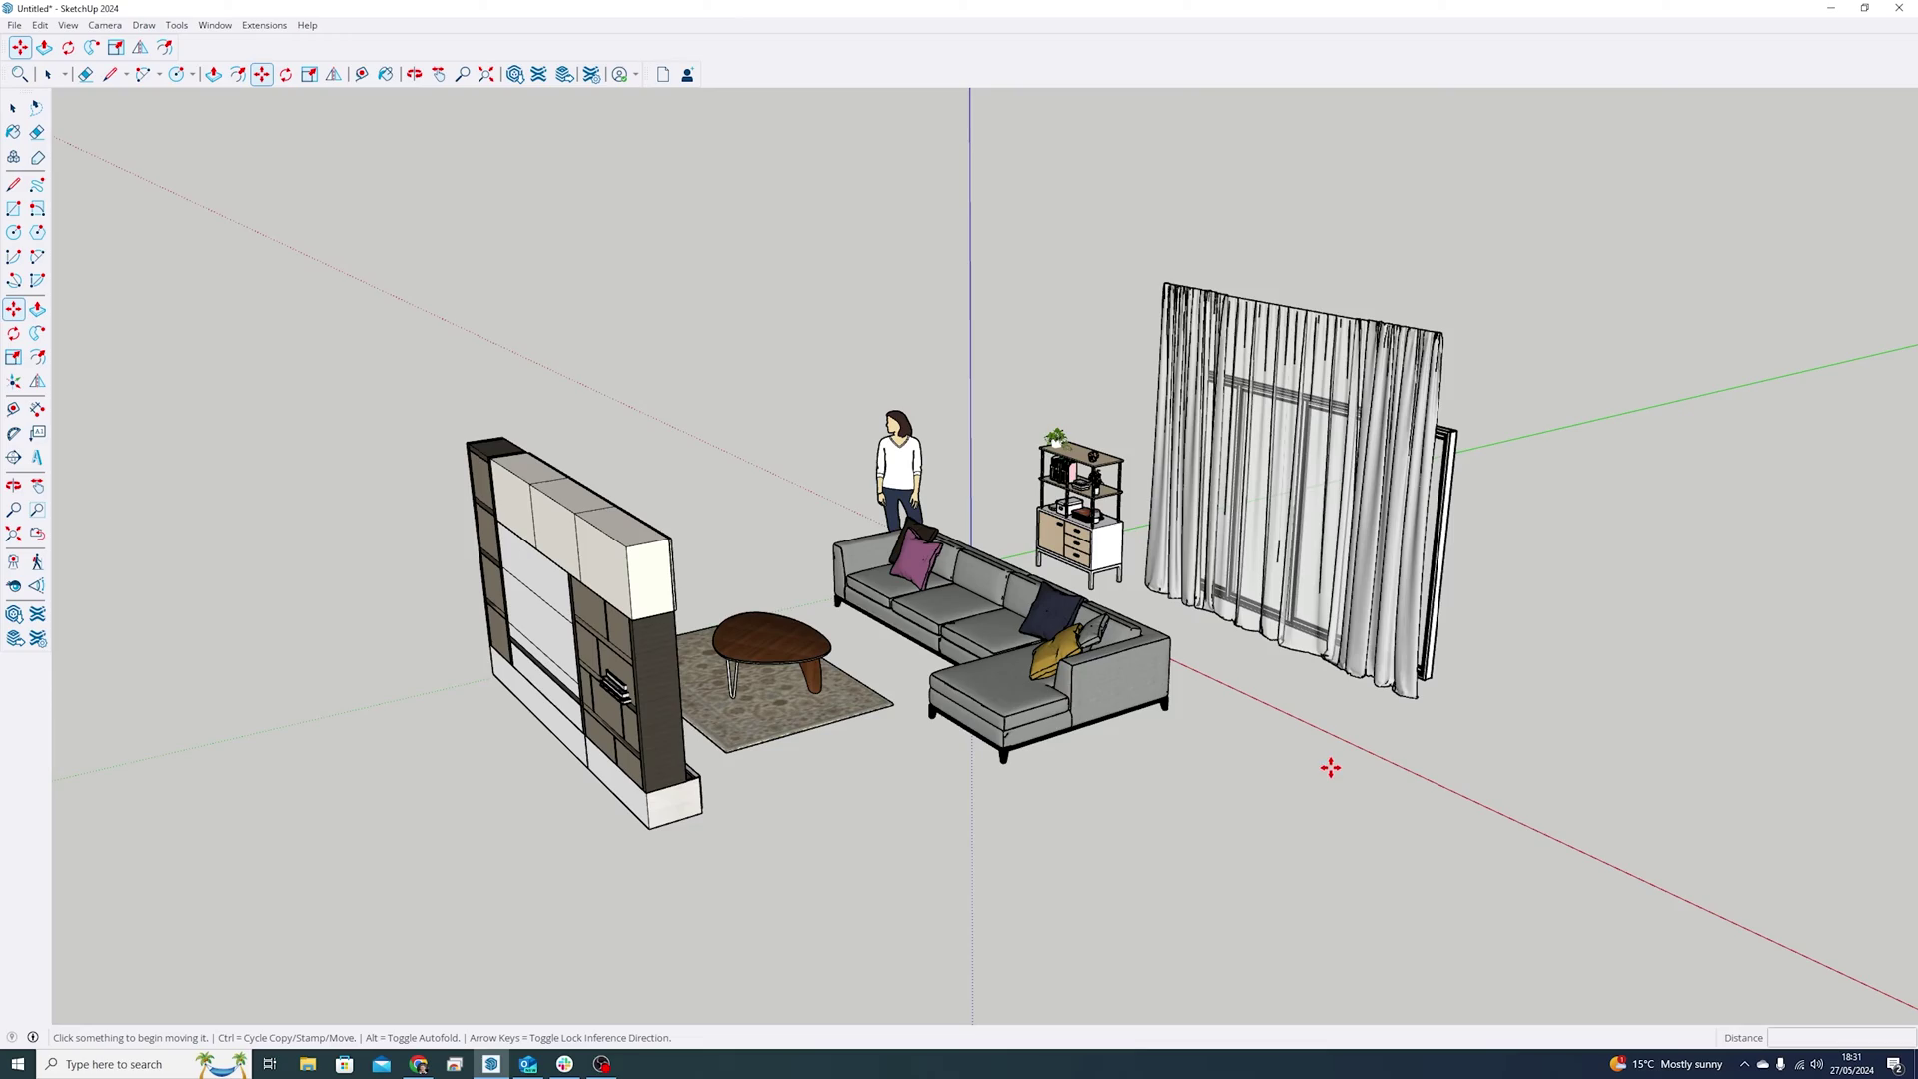
# Step: Examine the furnished living area from close up, from a distance and from above, including the TV wall unit and potted plant
pyautogui.moveTo(949, 726); pyautogui.dragTo(489, 642, button='middle')
pyautogui.scroll(4, 488, 642)
pyautogui.moveTo(759, 631); pyautogui.dragTo(1249, 721, button='middle')
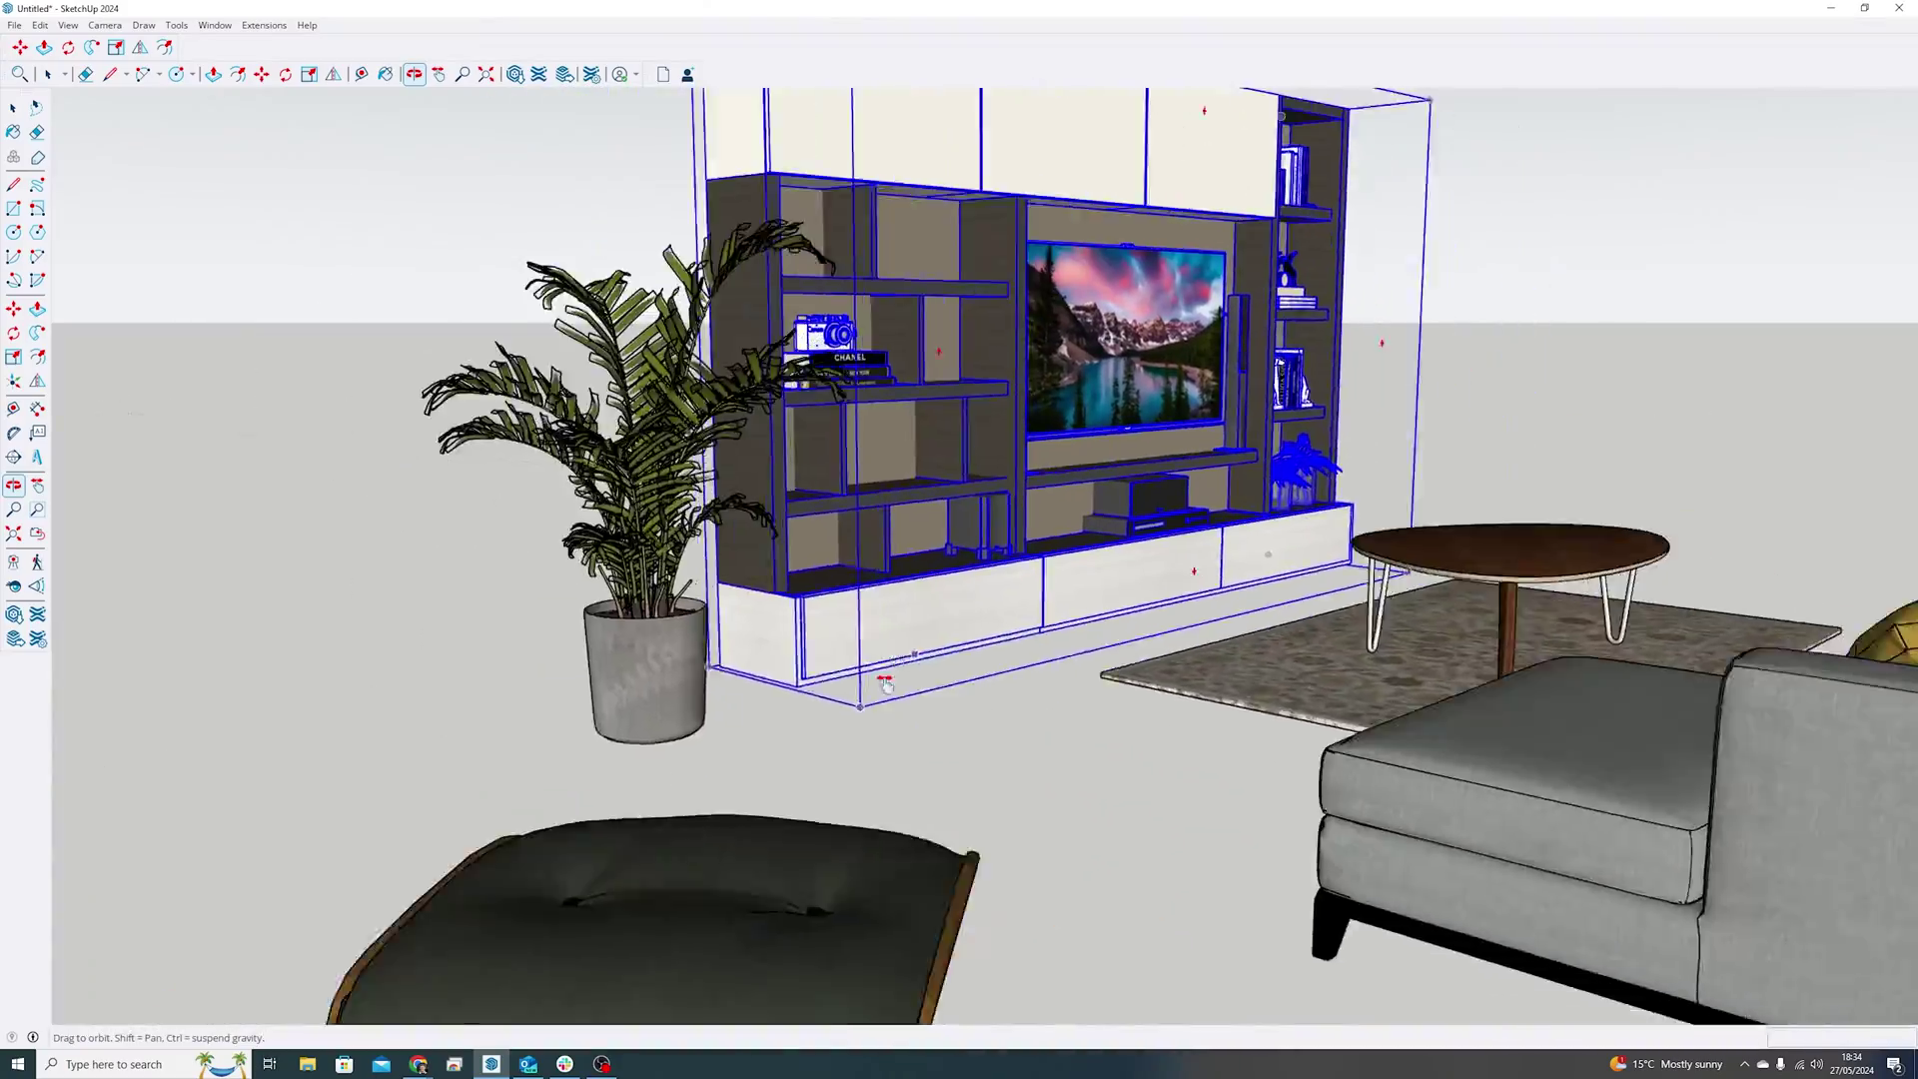
pyautogui.scroll(10, 209, 430)
pyautogui.scroll(-10, 209, 431)
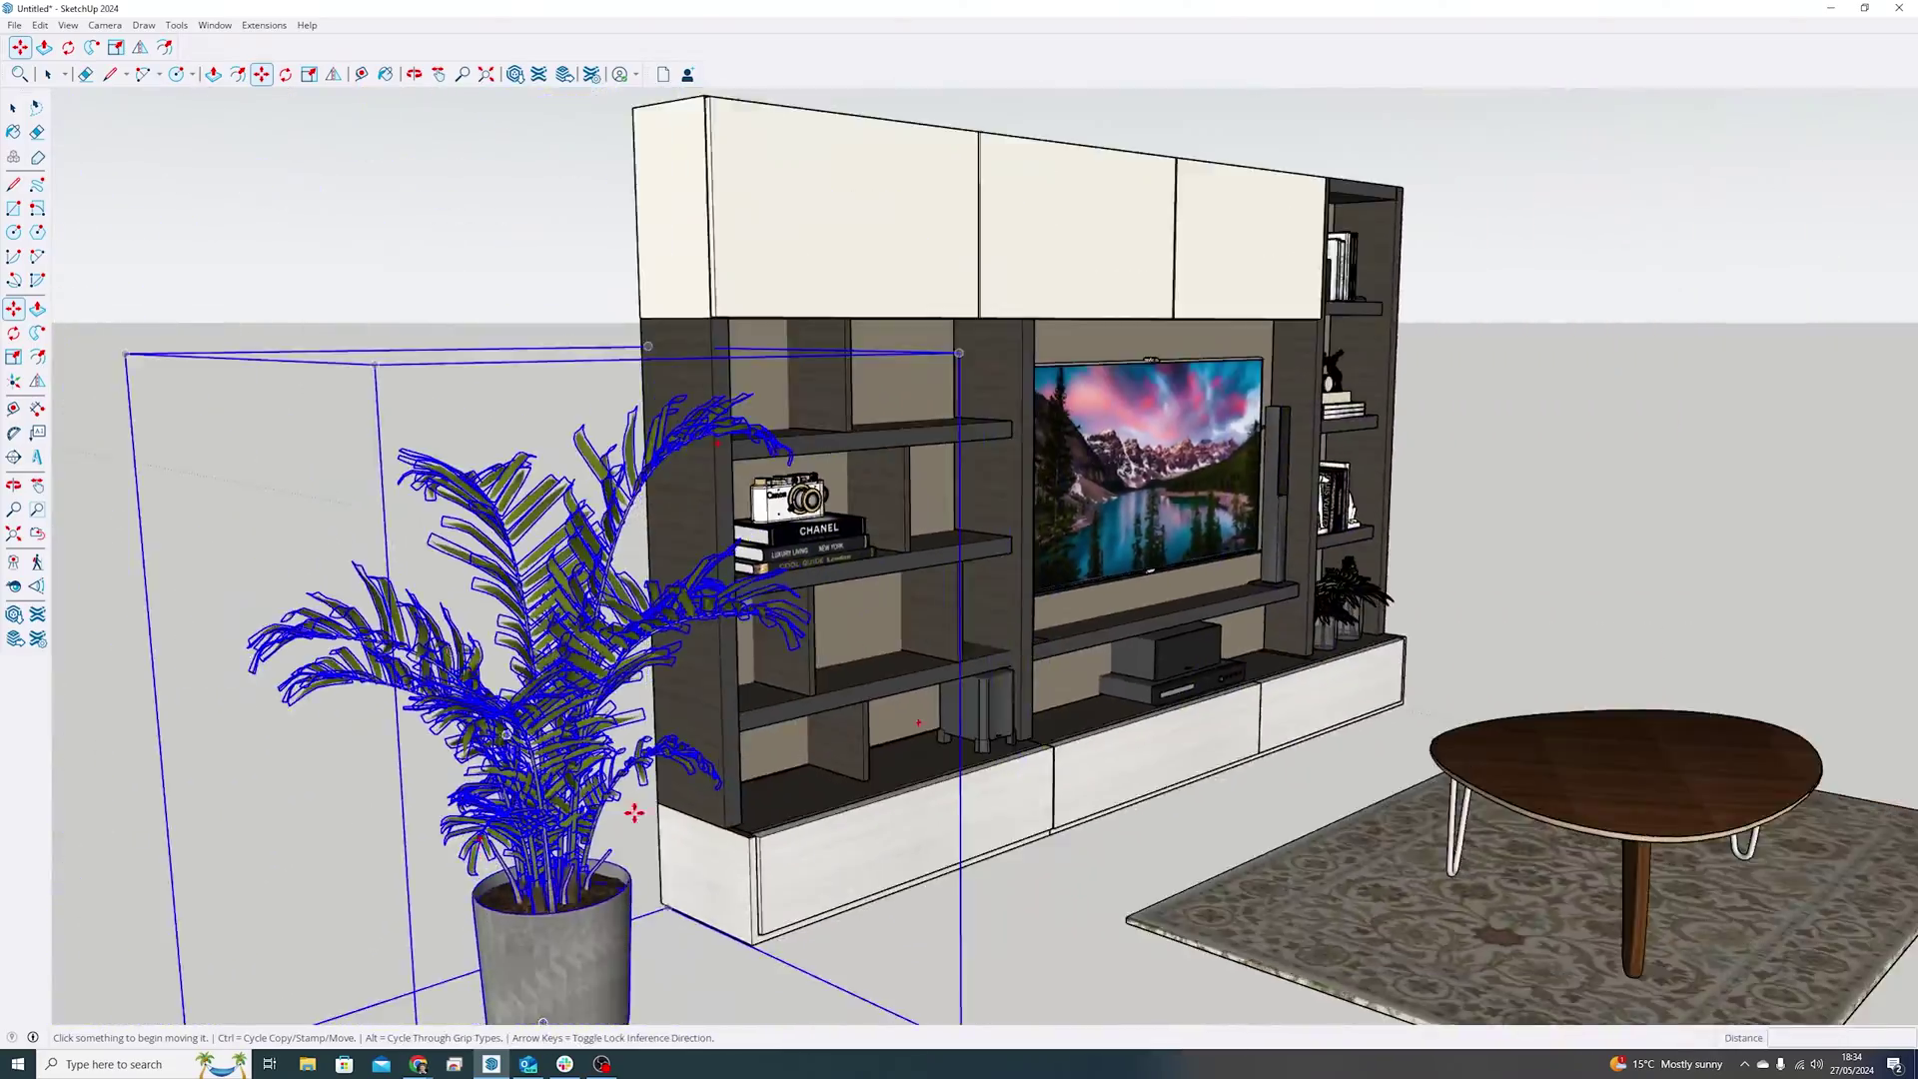
pyautogui.scroll(-5, 1507, 462)
pyautogui.moveTo(1507, 463); pyautogui.dragTo(1579, 685, button='middle')
pyautogui.press('m')
pyautogui.scroll(-7, 1399, 756)
pyautogui.moveTo(1174, 696)
pyautogui.mouseDown(button='middle')
pyautogui.moveTo(1400, 762)
pyautogui.moveTo(1716, 702)
pyautogui.moveTo(1469, 719)
pyautogui.moveTo(1618, 759)
pyautogui.mouseUp(button='middle')
pyautogui.scroll(-3, 942, 759)
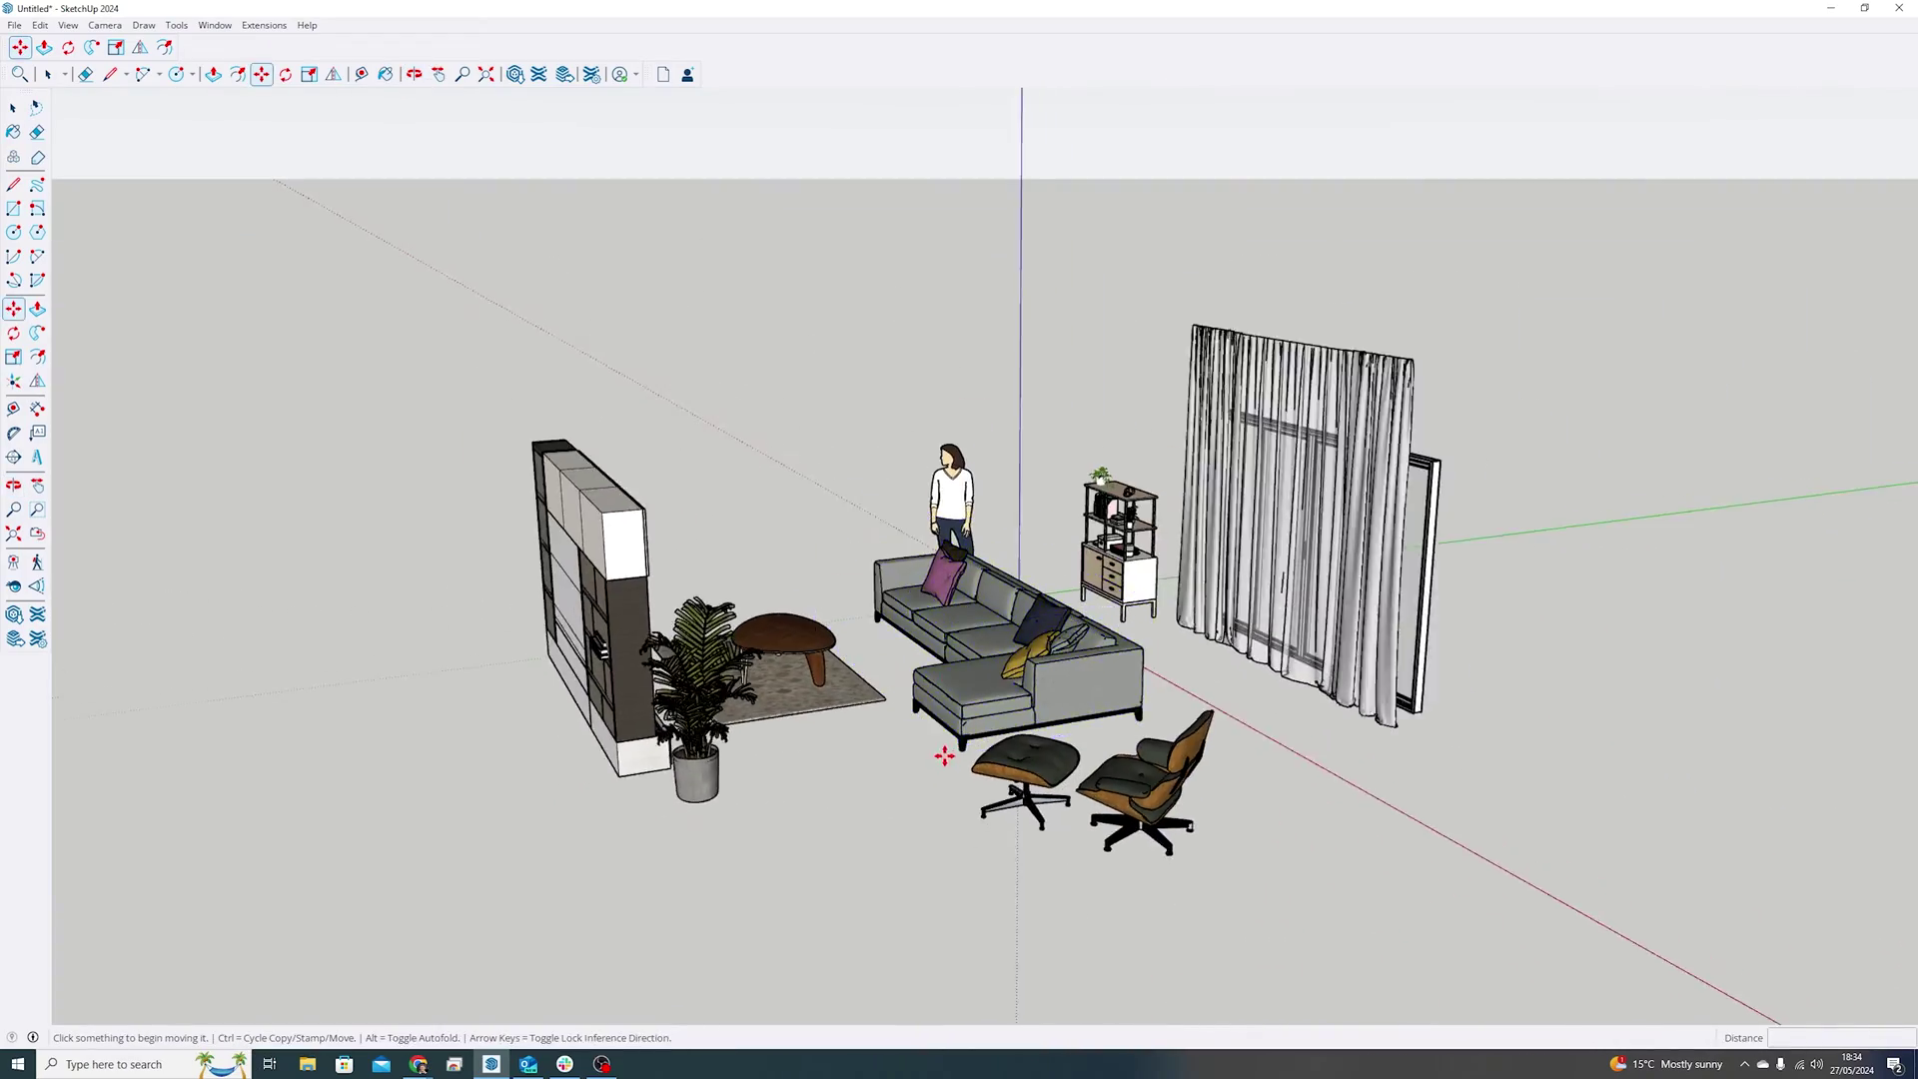
pyautogui.scroll(5, 984, 724)
pyautogui.moveTo(1004, 709); pyautogui.dragTo(1032, 929, button='middle')
pyautogui.scroll(-4, 1044, 784)
pyautogui.moveTo(1070, 704); pyautogui.dragTo(1032, 814, button='middle')
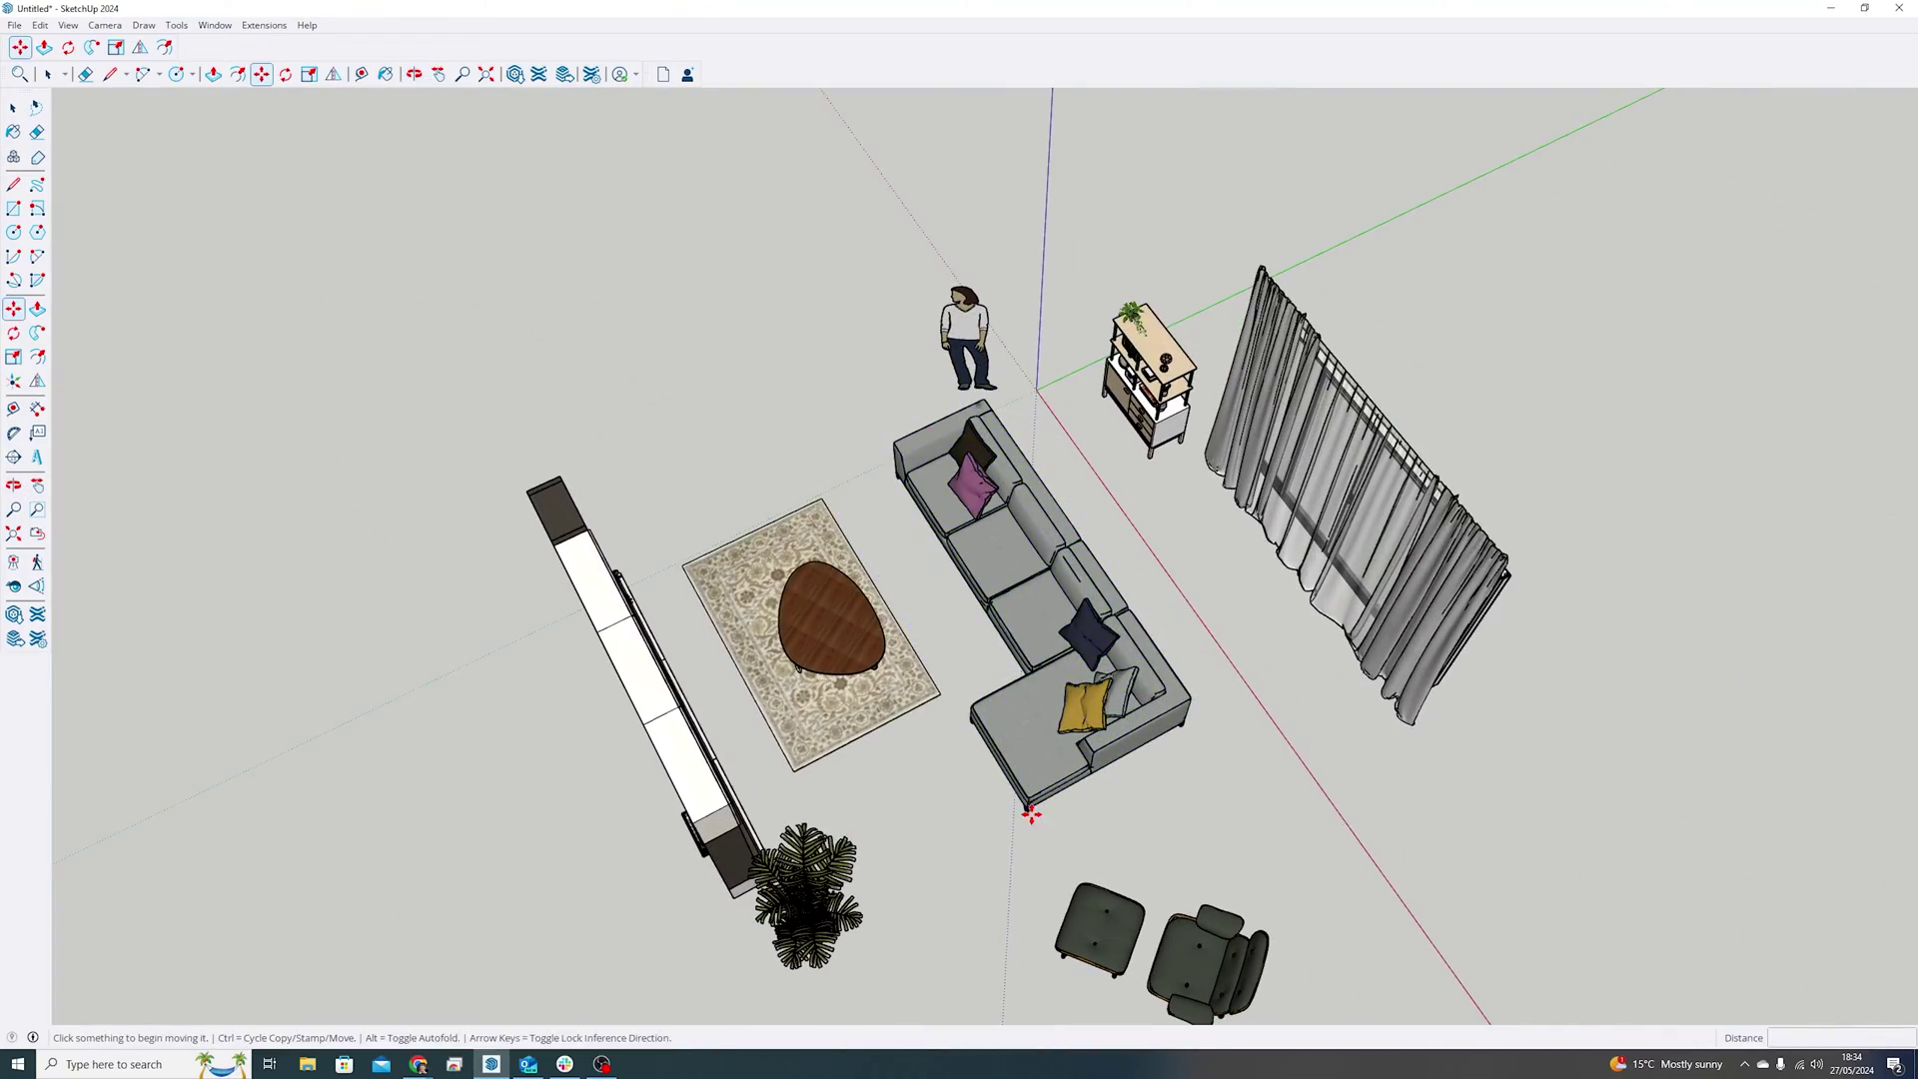
# Step: Search the 3D Warehouse for house and look through the listed models
pyautogui.click(515, 74)
pyautogui.write('house')
pyautogui.press('Return')
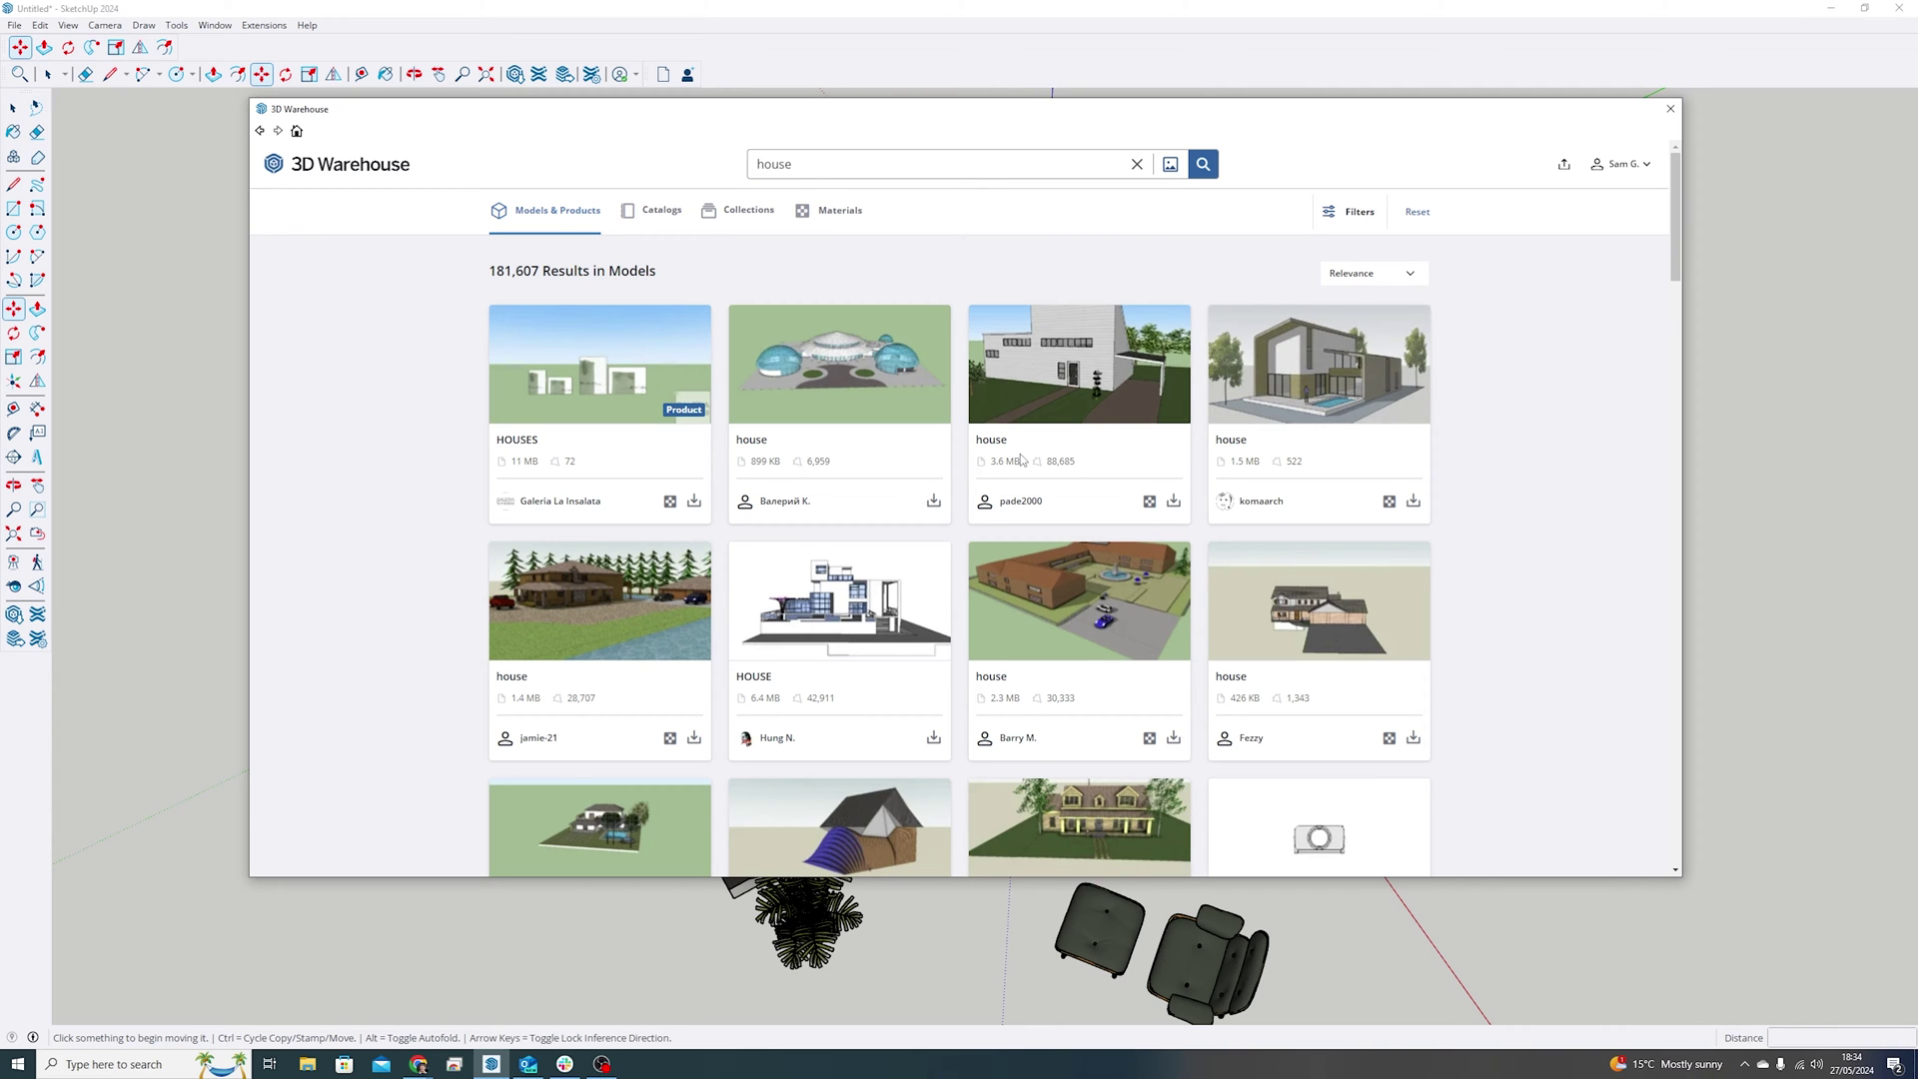
pyautogui.scroll(-3, 1220, 489)
pyautogui.scroll(3, 1224, 455)
# Step: Search the 3D Warehouse for living room, load the Living Room (Bar) model and place it beside the furniture
pyautogui.write('room')
pyautogui.press('Return')
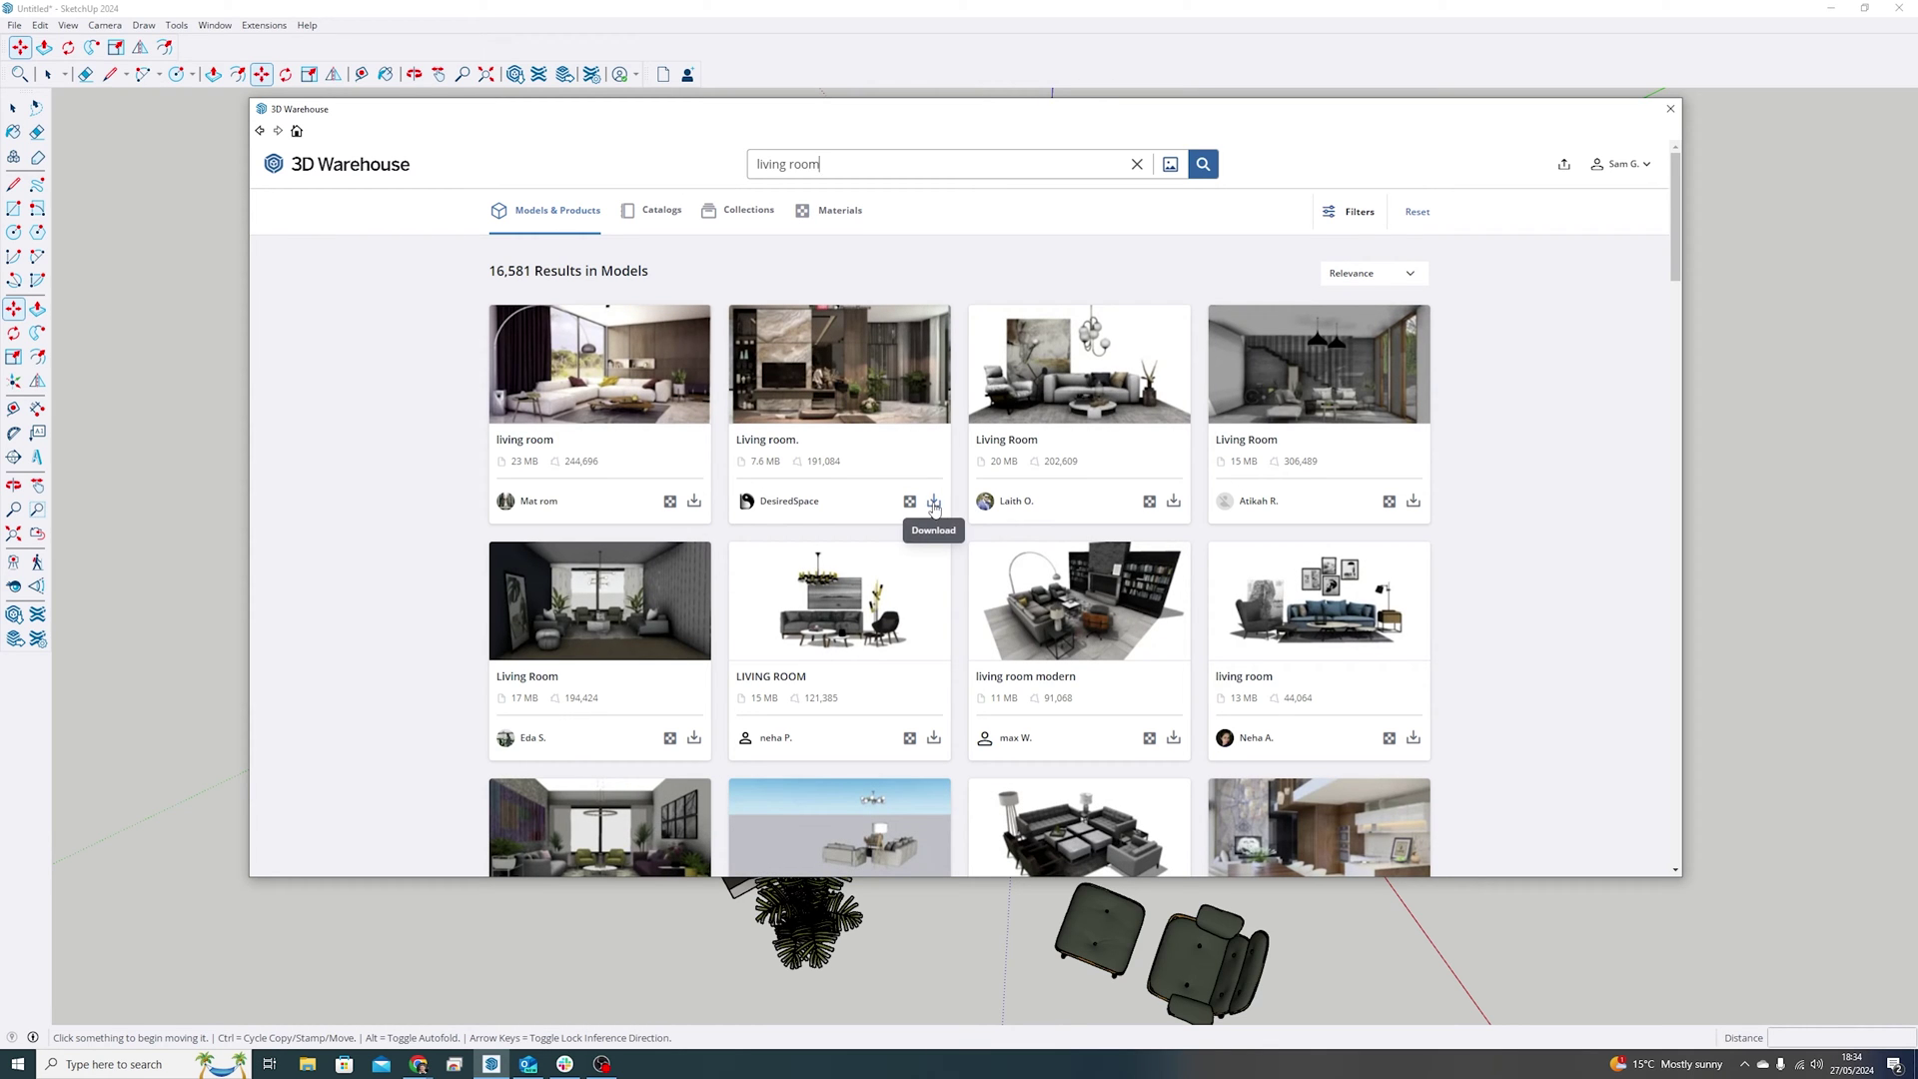
pyautogui.scroll(-2, 912, 463)
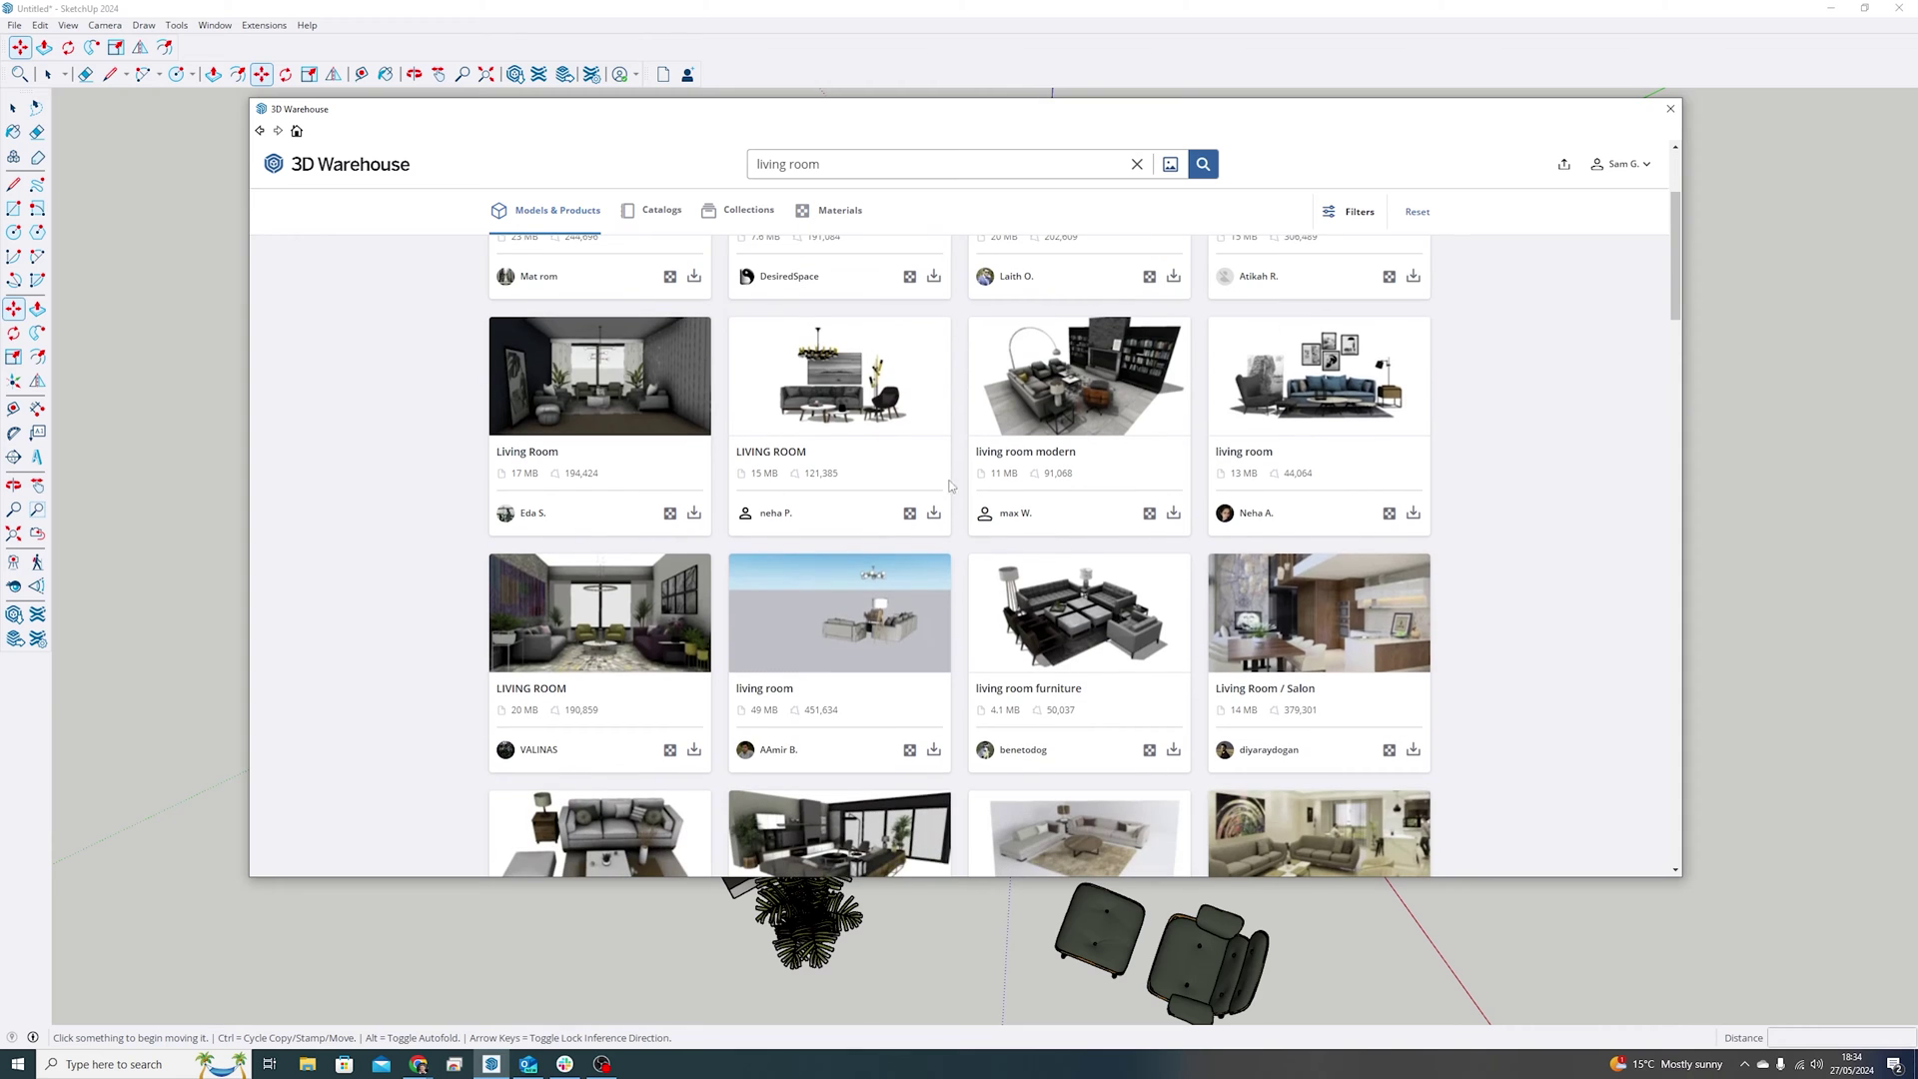
pyautogui.scroll(-2, 1414, 753)
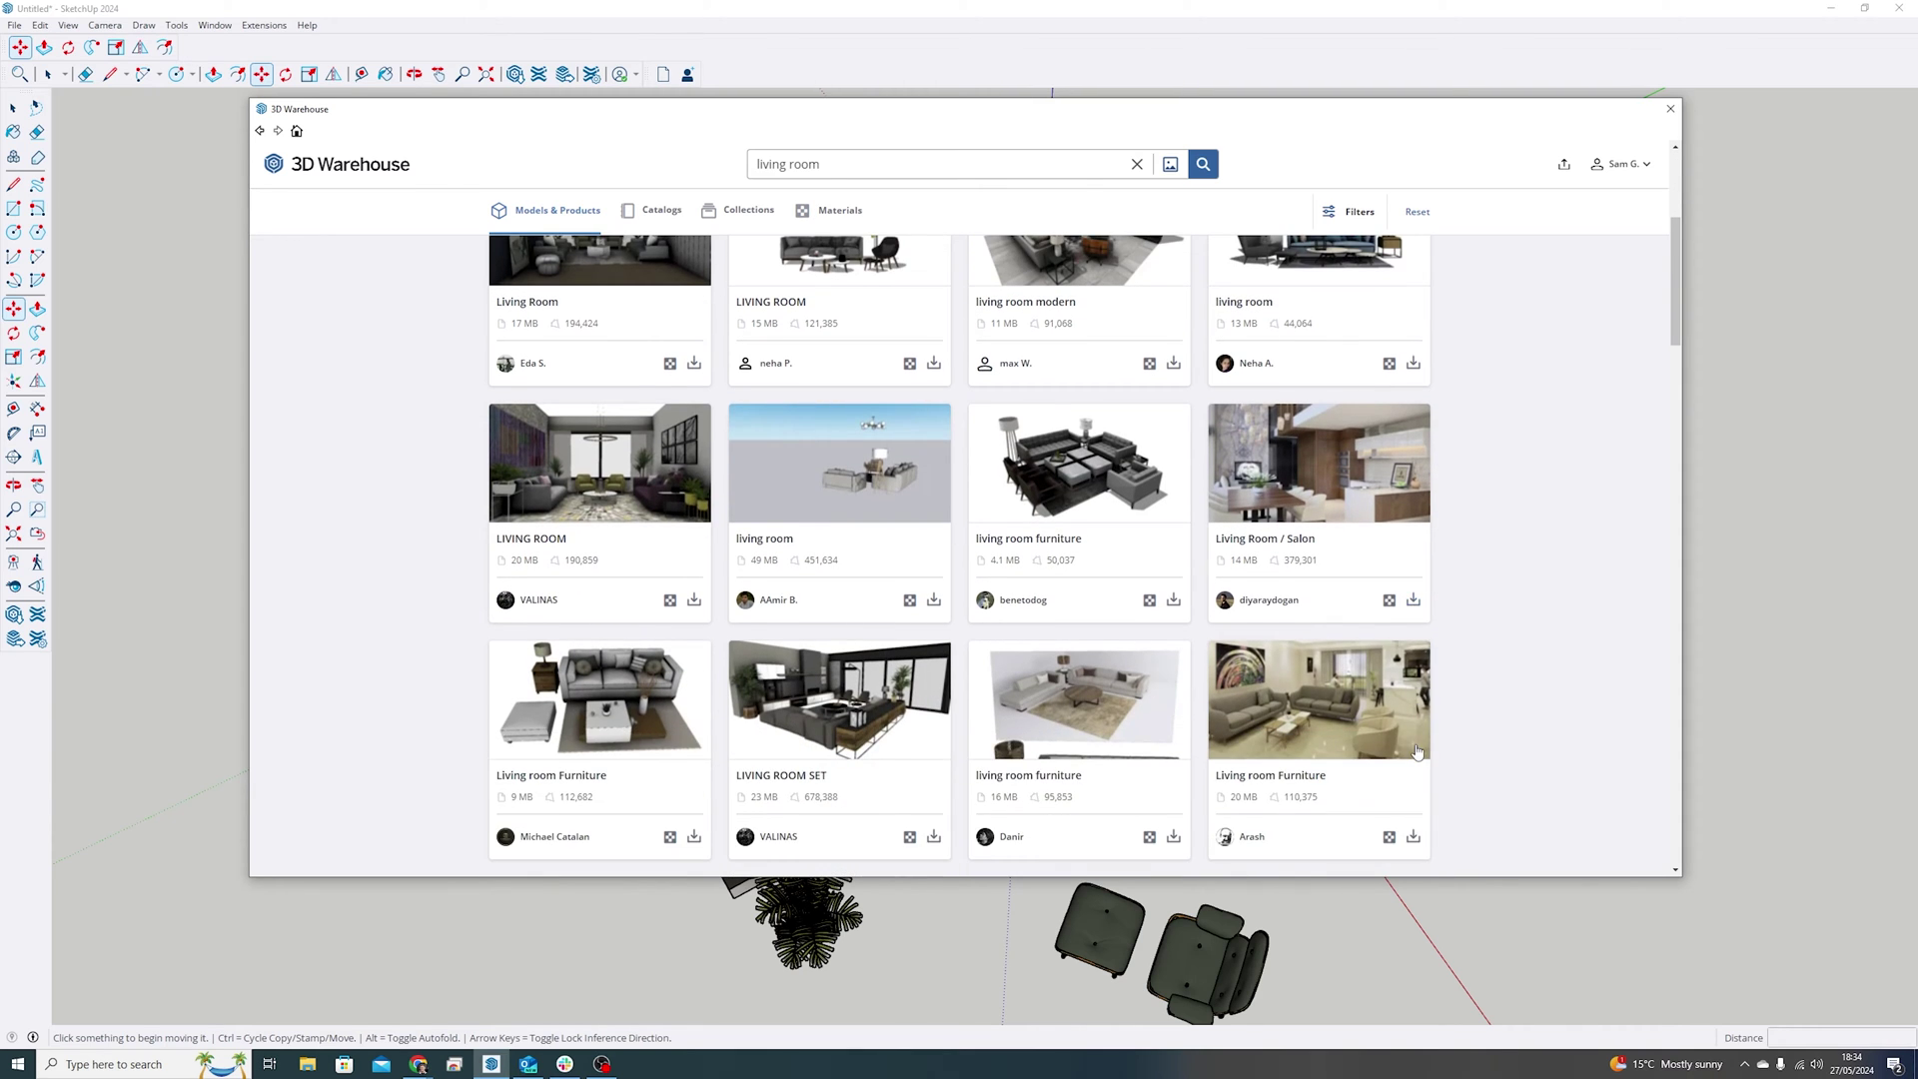
pyautogui.scroll(-5, 1415, 745)
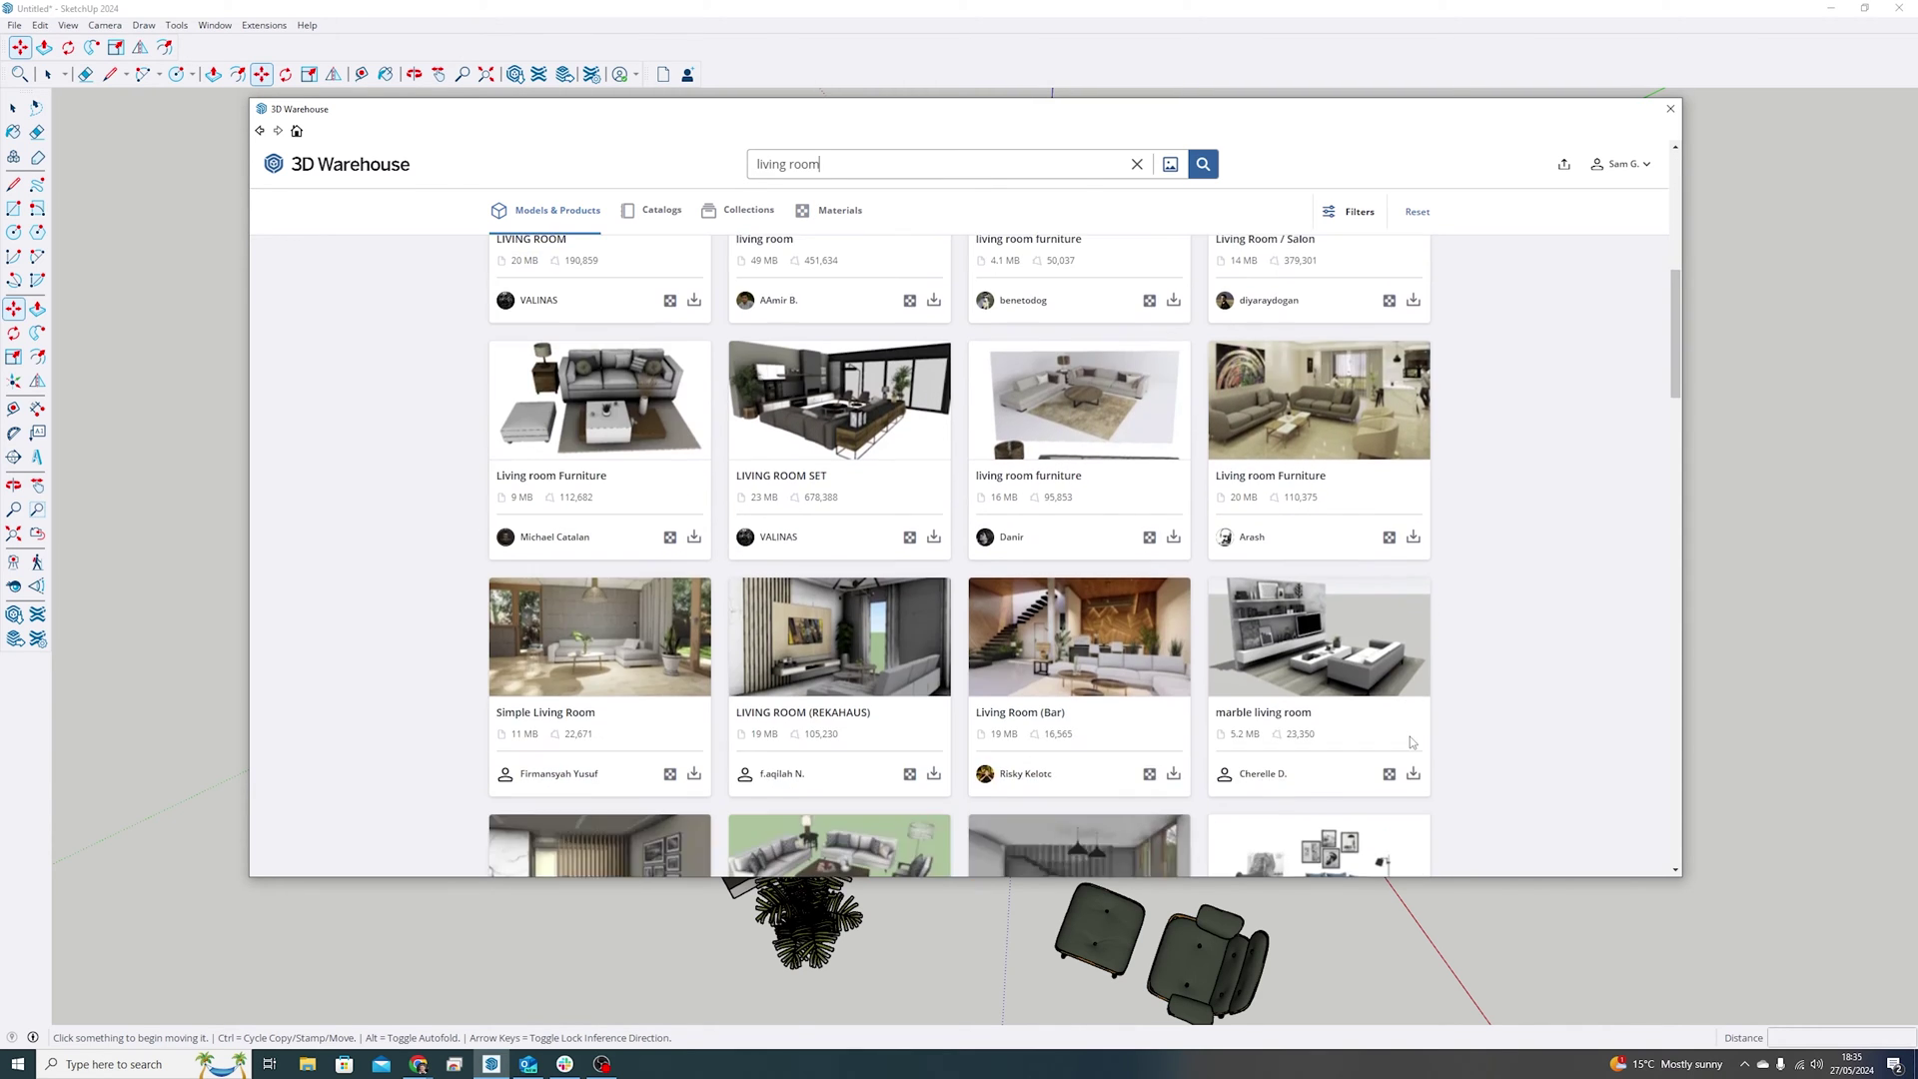
pyautogui.click(1172, 623)
pyautogui.click(1002, 515)
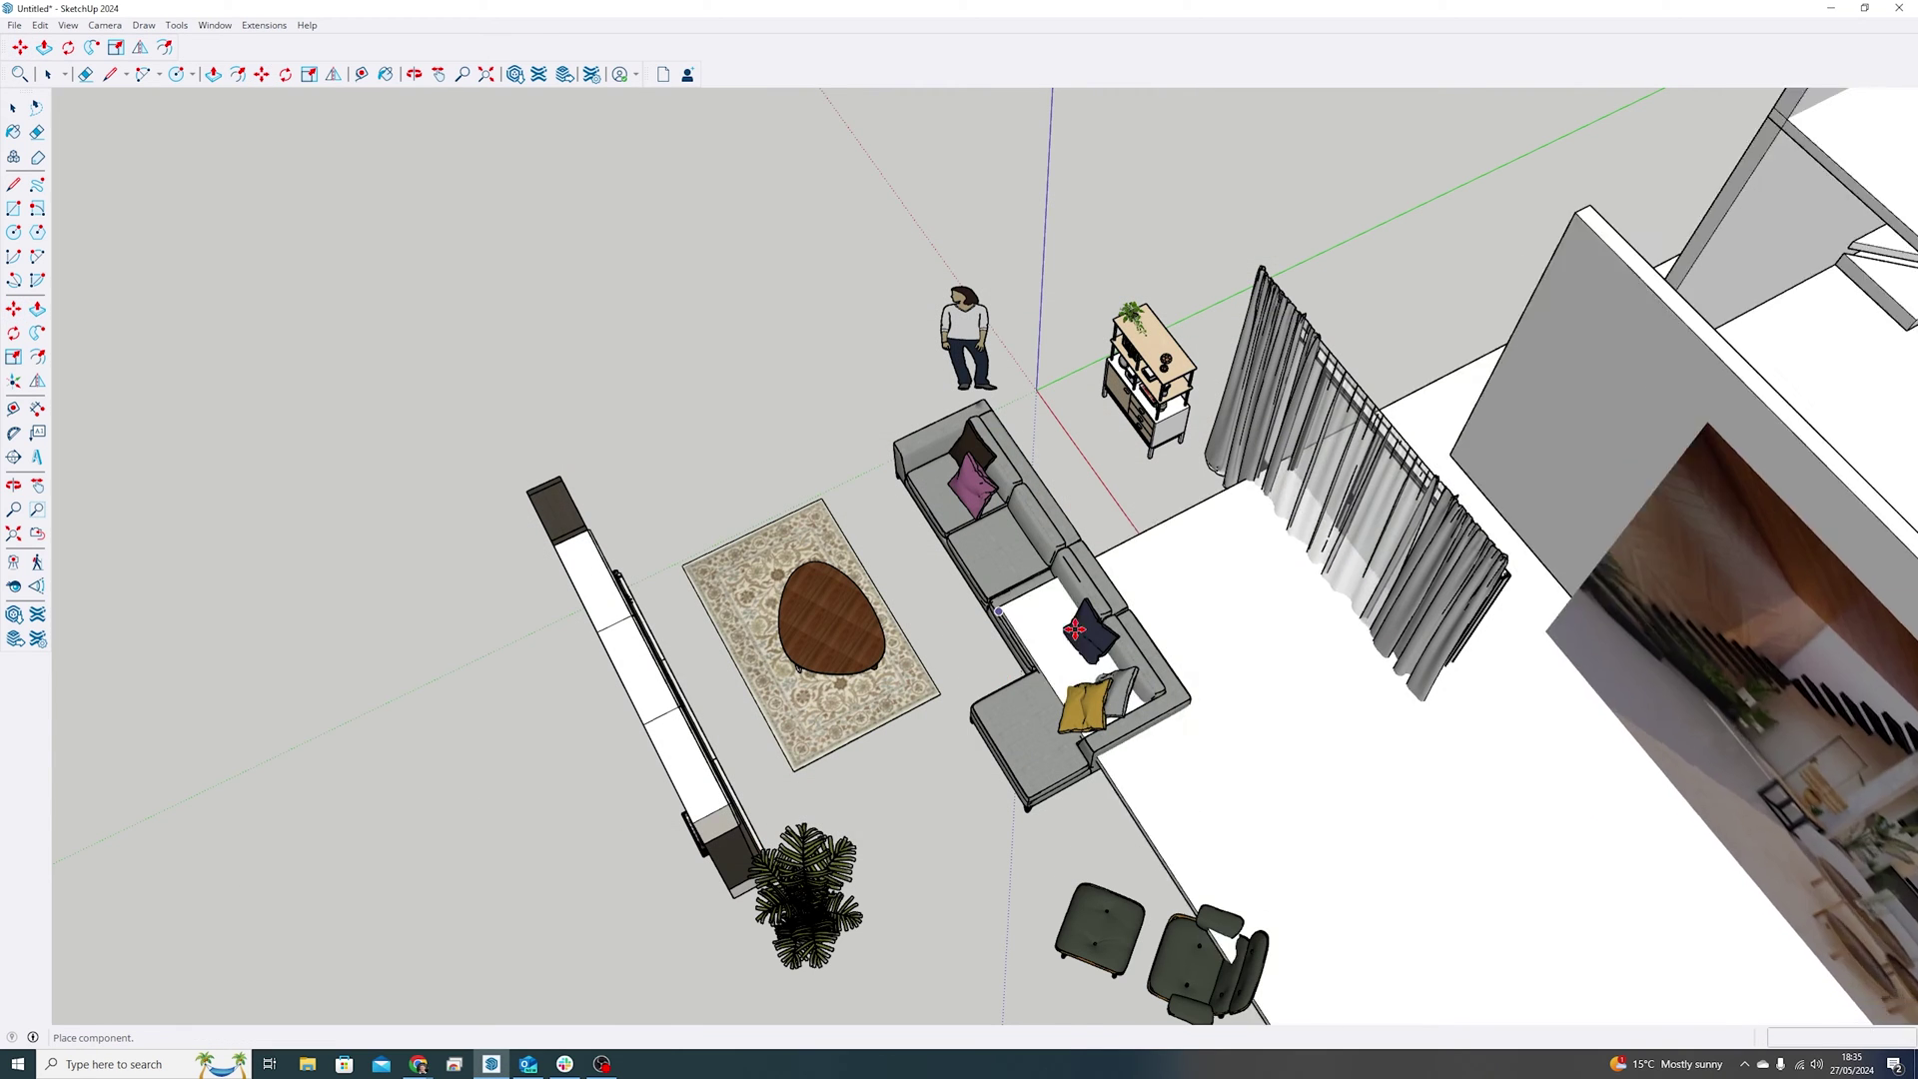
pyautogui.click(1305, 878)
# Step: Examine the loaded building from outside and inside, including the floating staircase, kitchen island and pendant light
pyautogui.moveTo(1306, 878); pyautogui.dragTo(1249, 571, button='middle')
pyautogui.scroll(-5, 1249, 572)
pyautogui.moveTo(1525, 777); pyautogui.dragTo(1296, 603, button='middle')
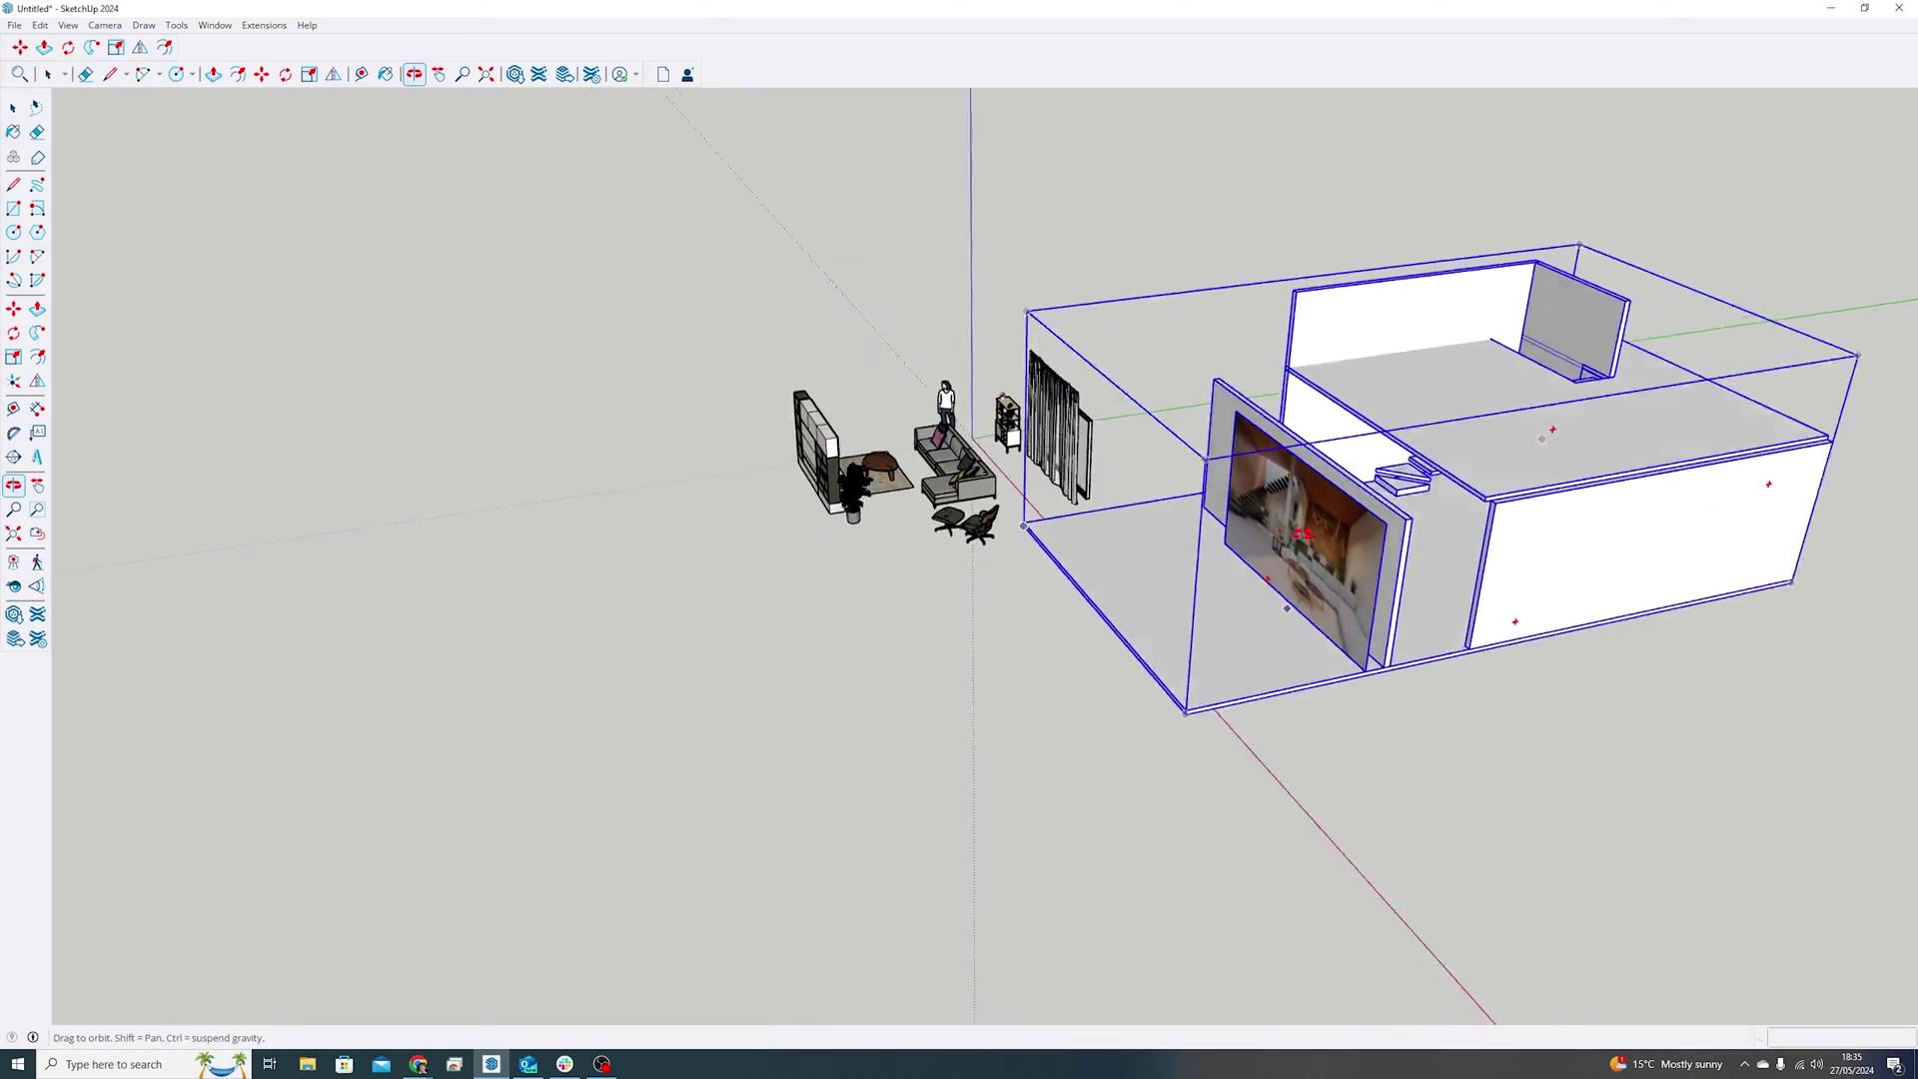
pyautogui.scroll(8, 1438, 553)
pyautogui.moveTo(1438, 552)
pyautogui.mouseDown(button='middle')
pyautogui.moveTo(1695, 566)
pyautogui.moveTo(1347, 524)
pyautogui.moveTo(1459, 416)
pyautogui.moveTo(1267, 672)
pyautogui.moveTo(1331, 595)
pyautogui.mouseUp(button='middle')
pyautogui.scroll(3, 1348, 523)
pyautogui.scroll(-1, 1331, 596)
pyautogui.scroll(-10, 1351, 590)
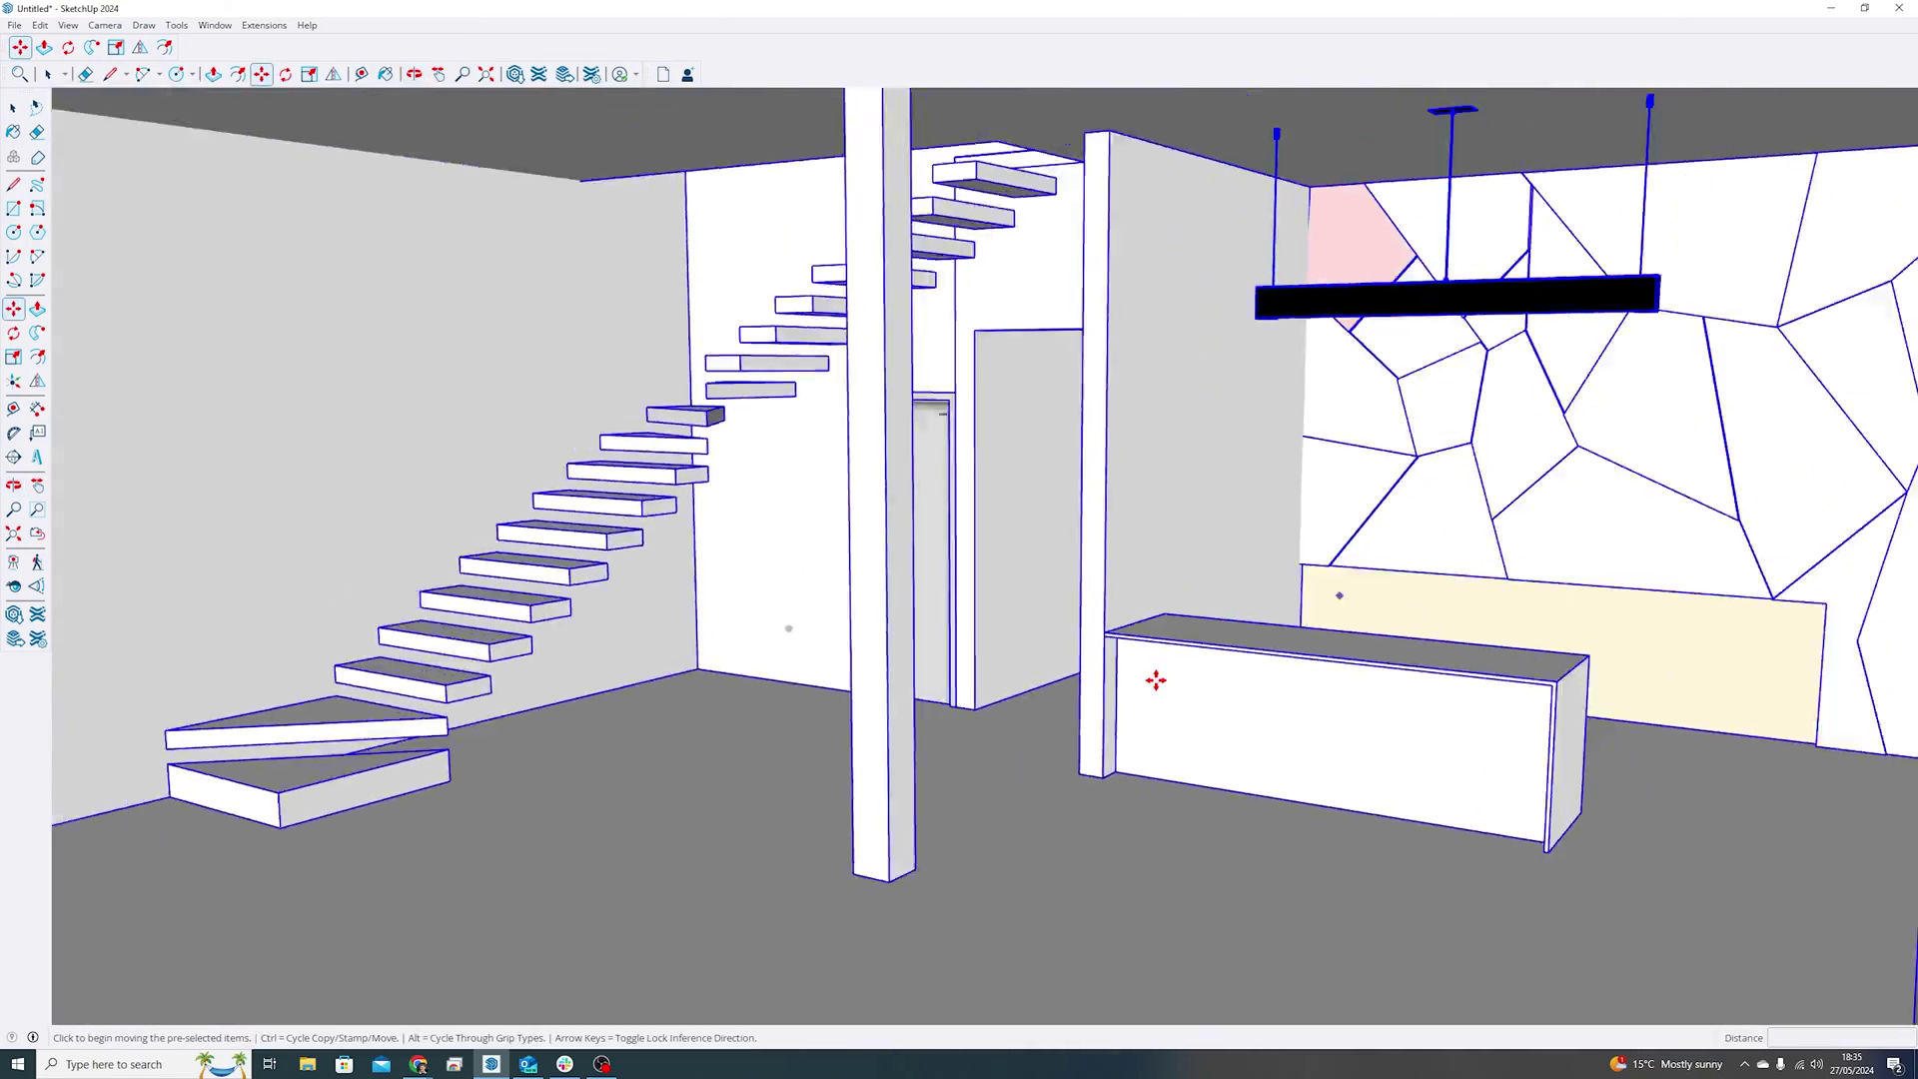
# Step: Move the building over the arranged furniture so the seating area lies inside its living room
pyautogui.moveTo(1155, 676); pyautogui.dragTo(1438, 819, button='middle')
pyautogui.click(1299, 588)
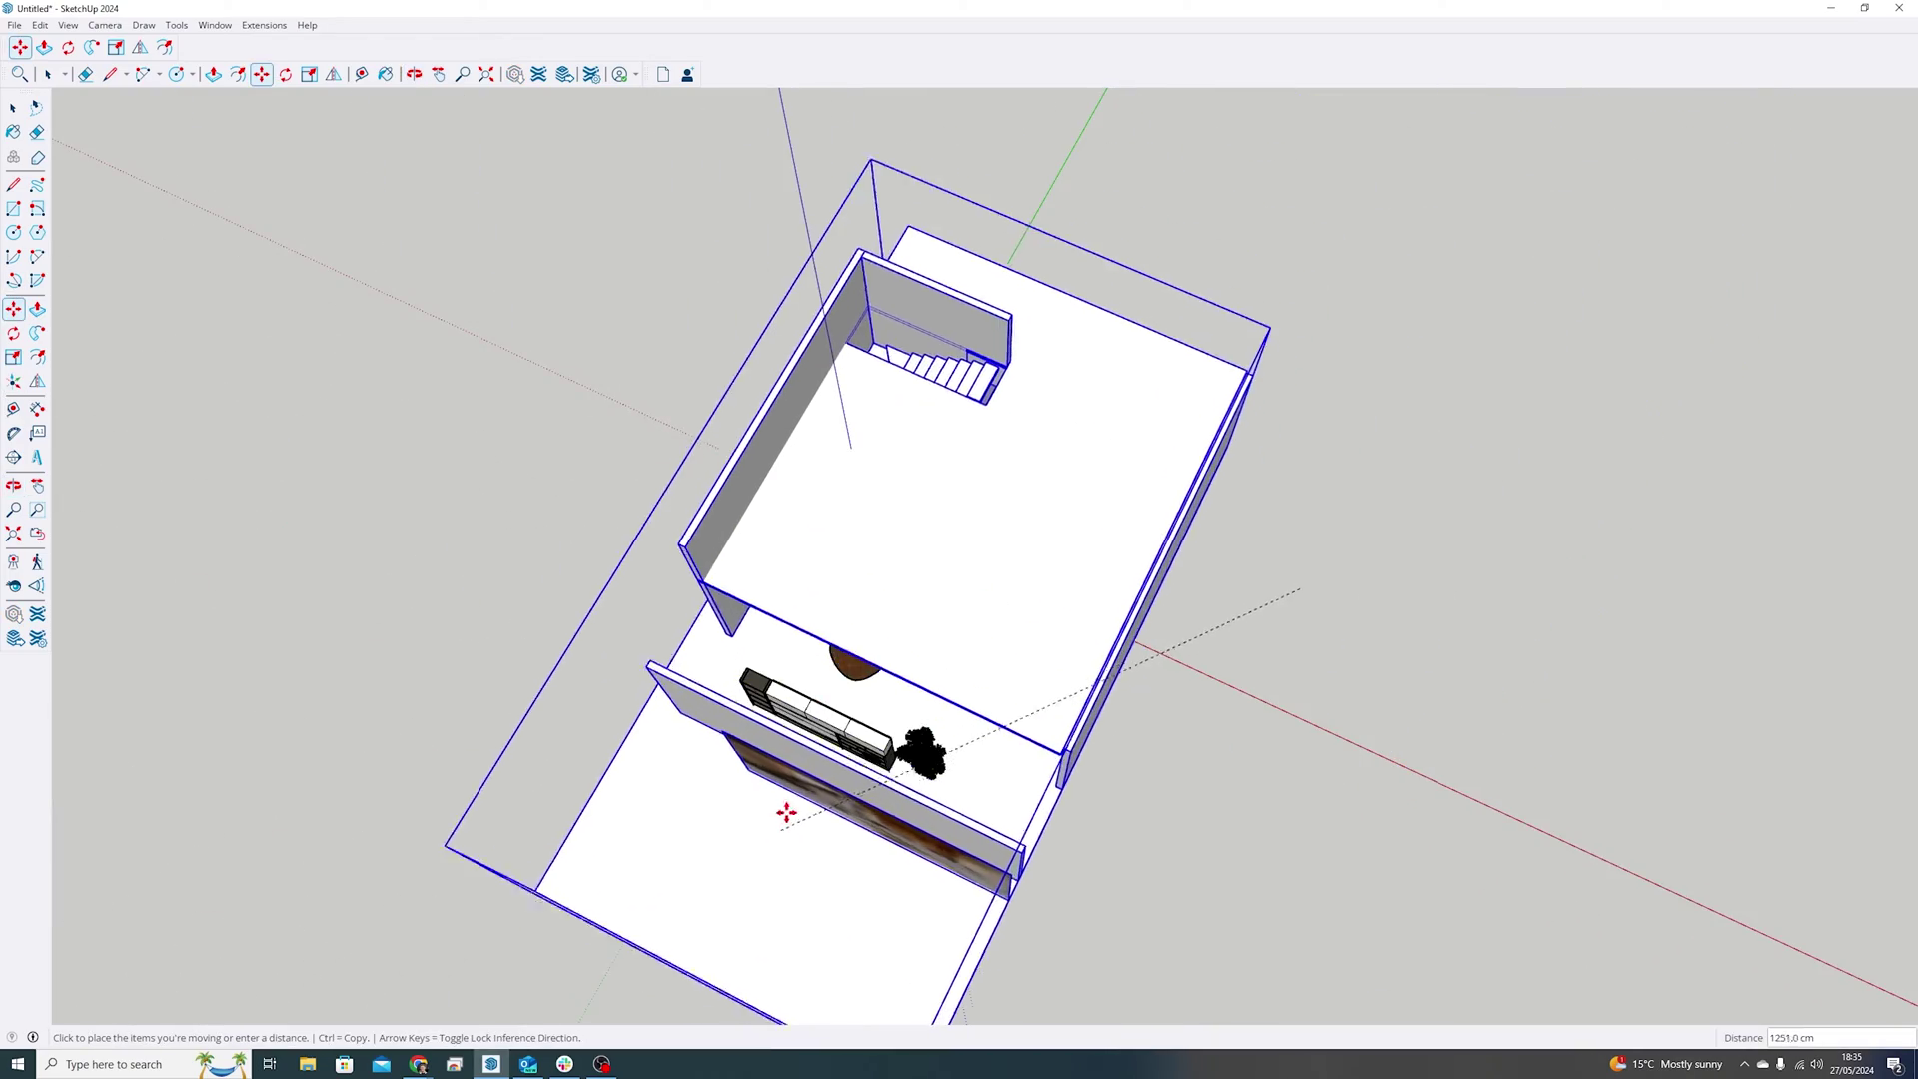
pyautogui.click(794, 781)
# Step: Inspect how the coffee table, sofa, shelving and curtains sit within the building's walls and floor
pyautogui.moveTo(813, 805); pyautogui.dragTo(800, 648, button='middle')
pyautogui.scroll(5, 879, 644)
pyautogui.moveTo(1073, 655); pyautogui.dragTo(813, 446, button='middle')
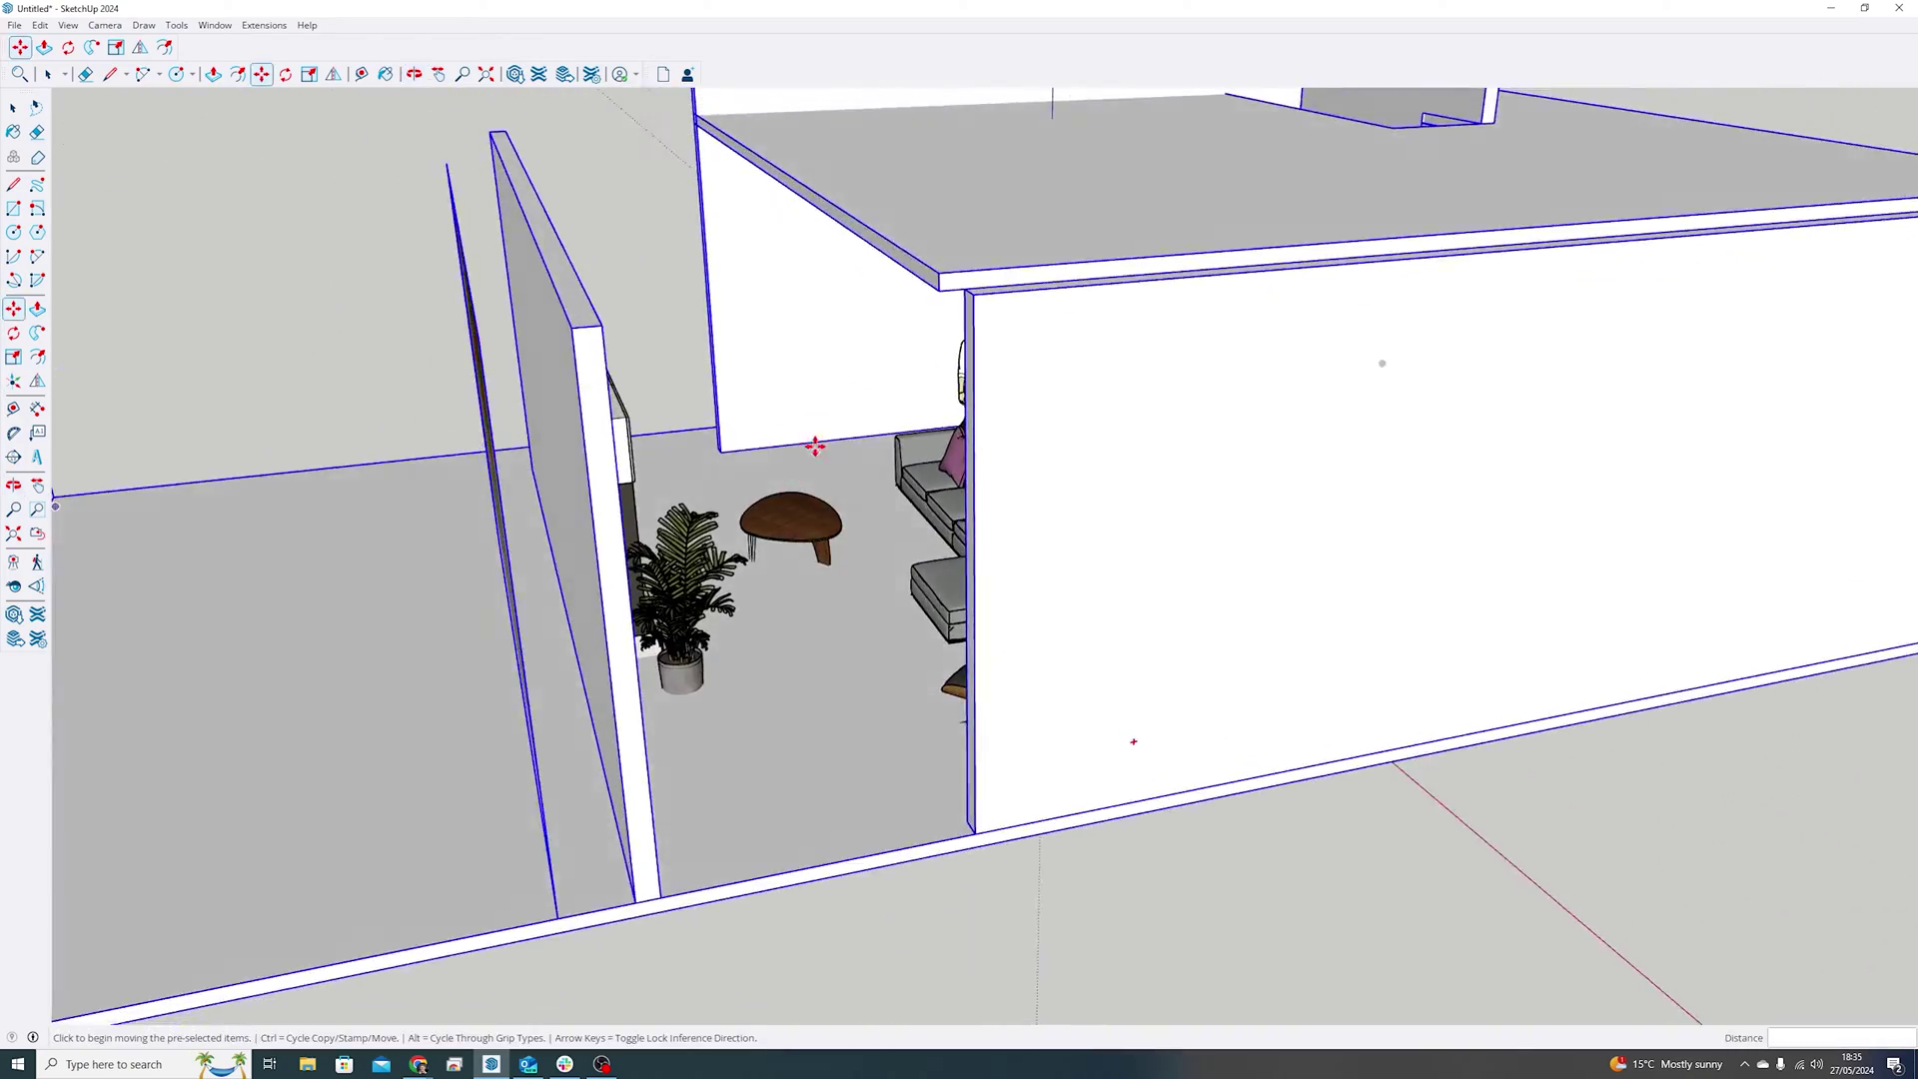
pyautogui.scroll(6, 813, 445)
pyautogui.moveTo(1279, 567); pyautogui.dragTo(1472, 689, button='middle')
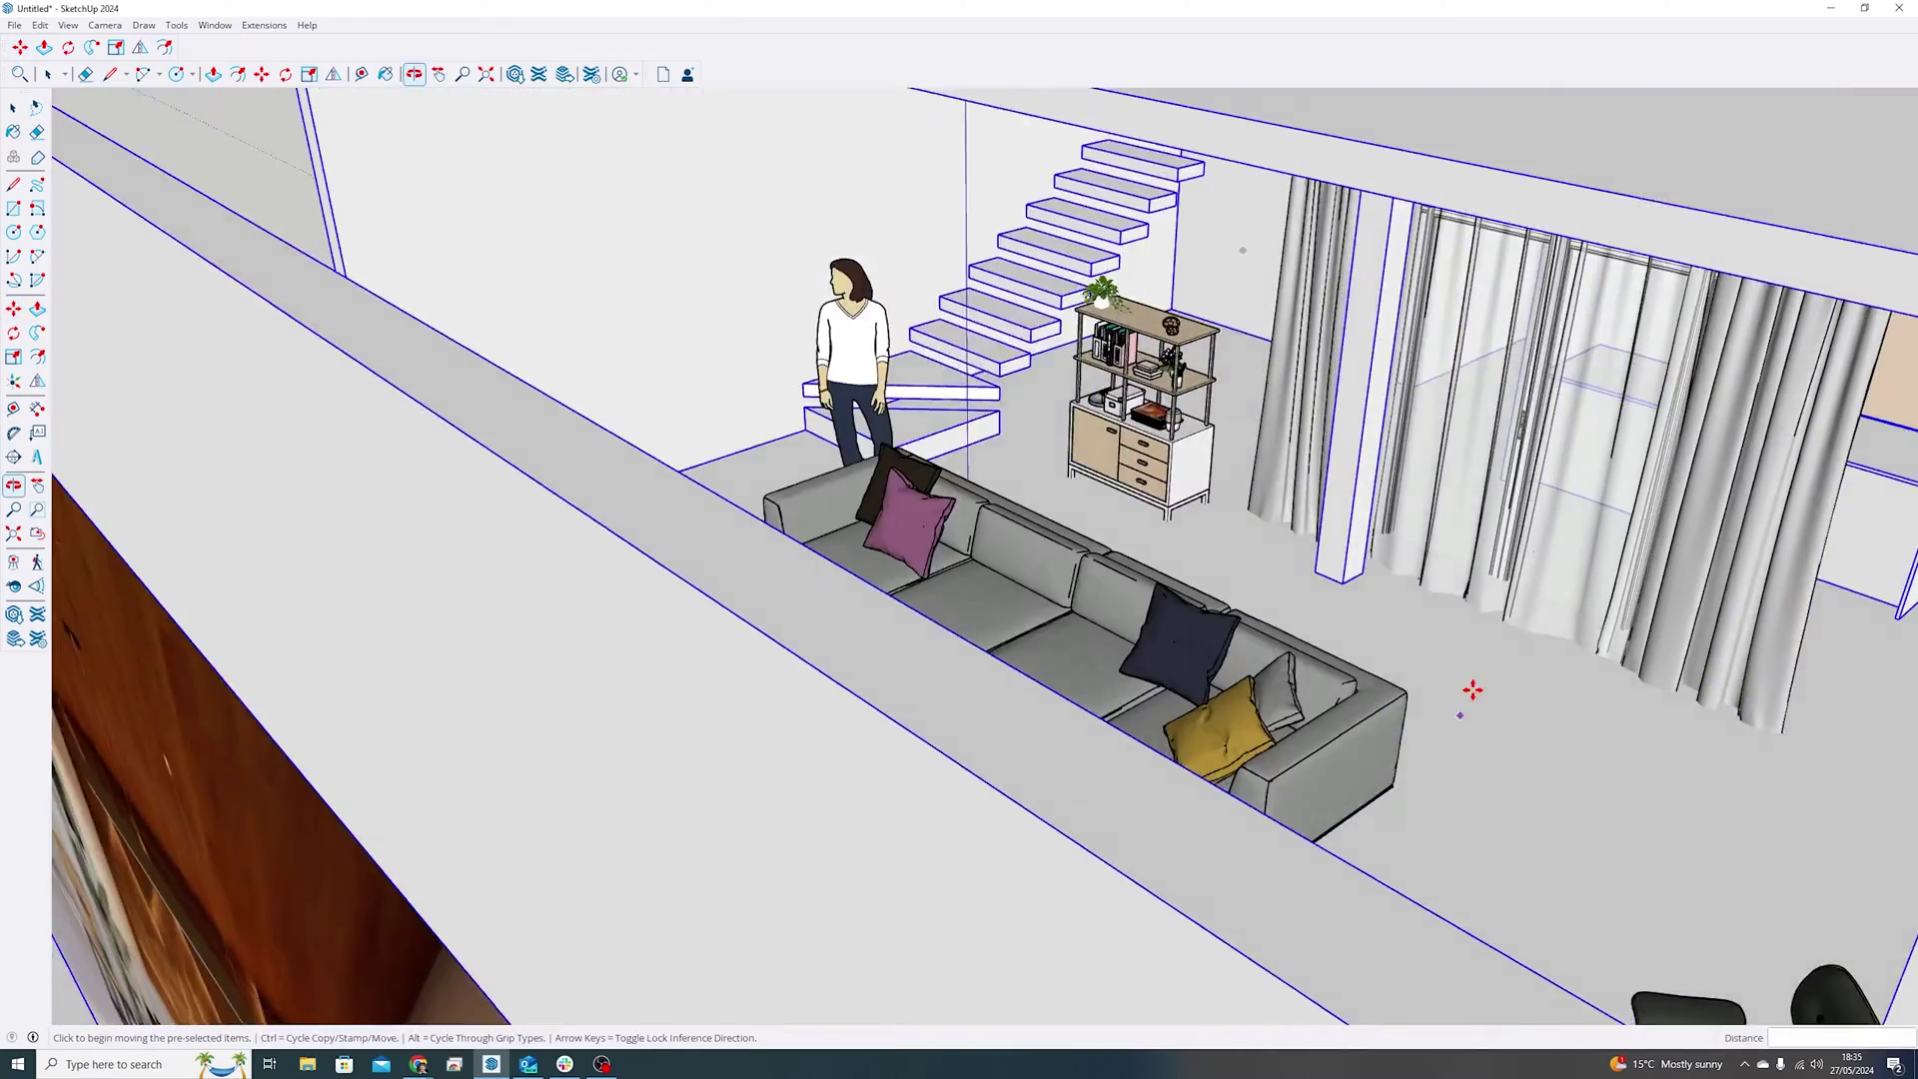
pyautogui.scroll(-5, 1538, 549)
pyautogui.moveTo(1610, 549); pyautogui.dragTo(789, 505, button='middle')
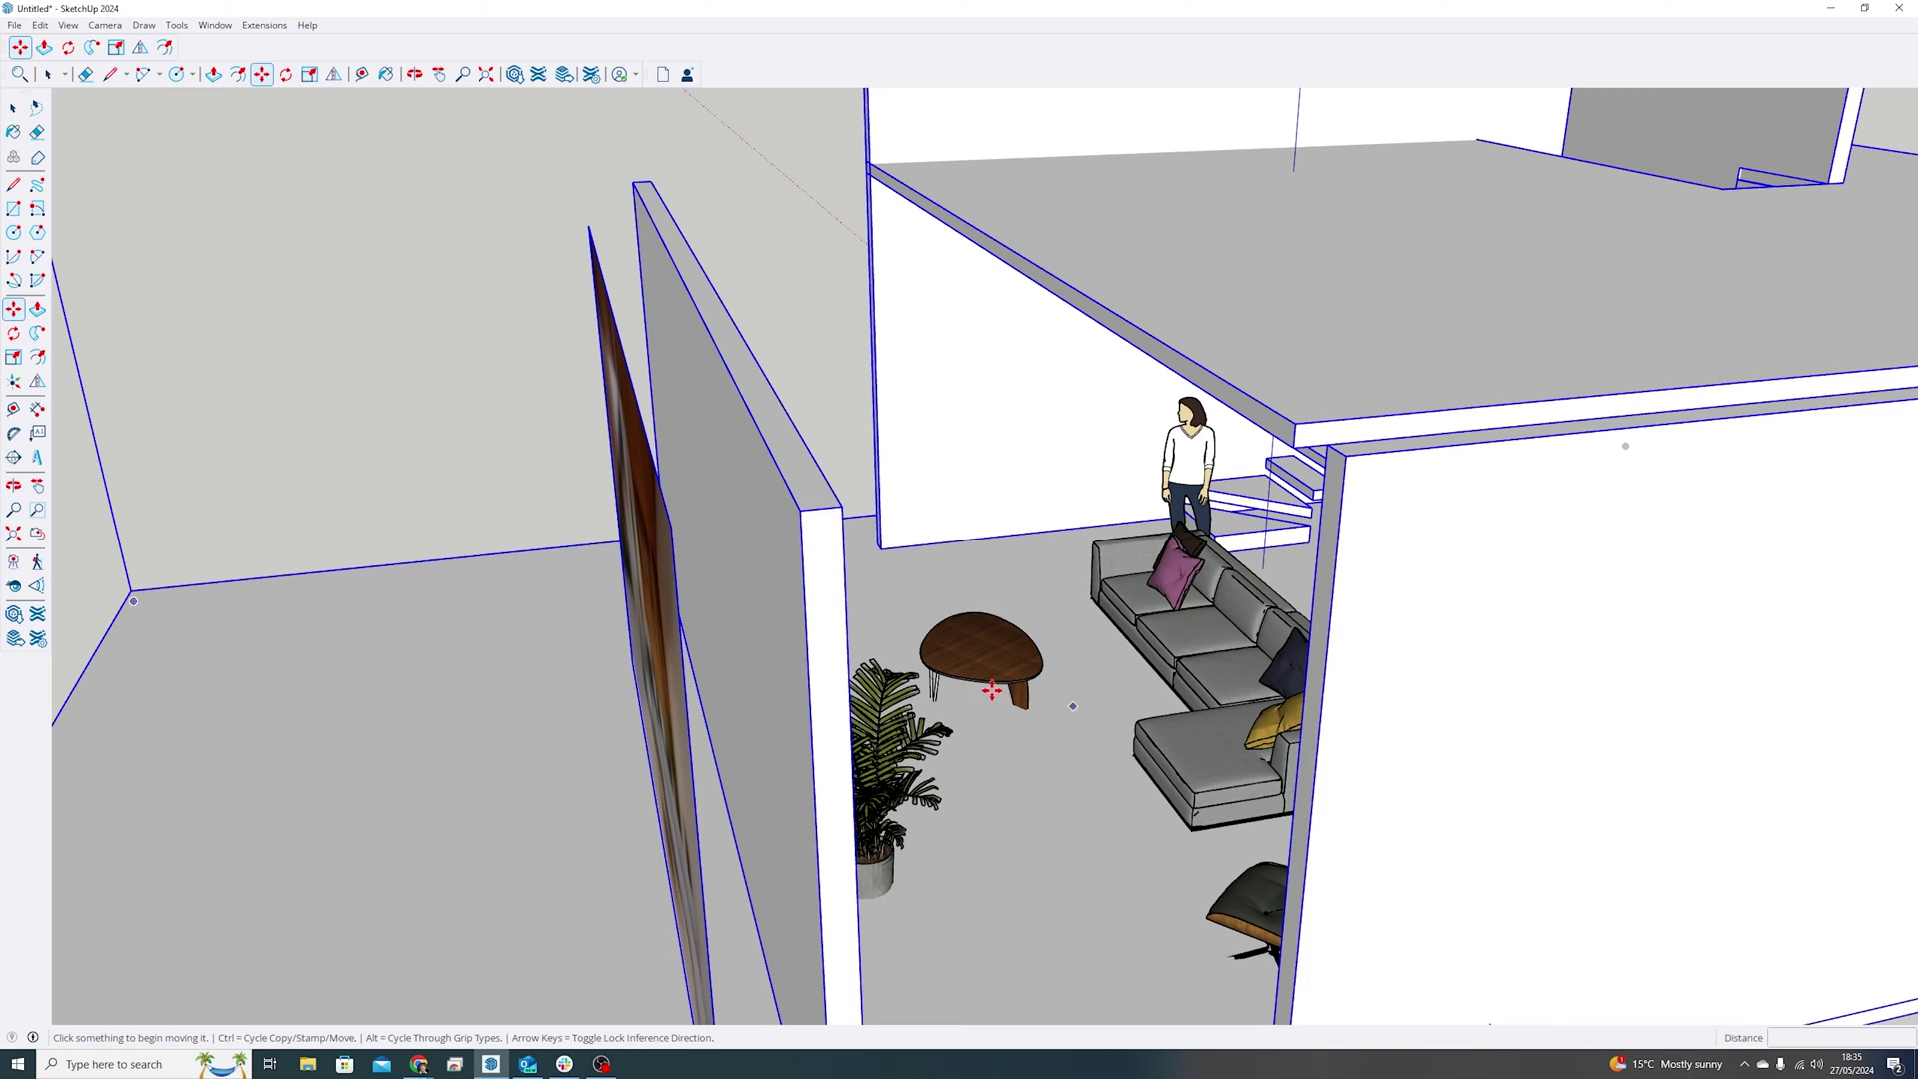
# Step: Deselect the building and raise the wooden coffee table so its legs stand on the room's floor
pyautogui.click(13, 108)
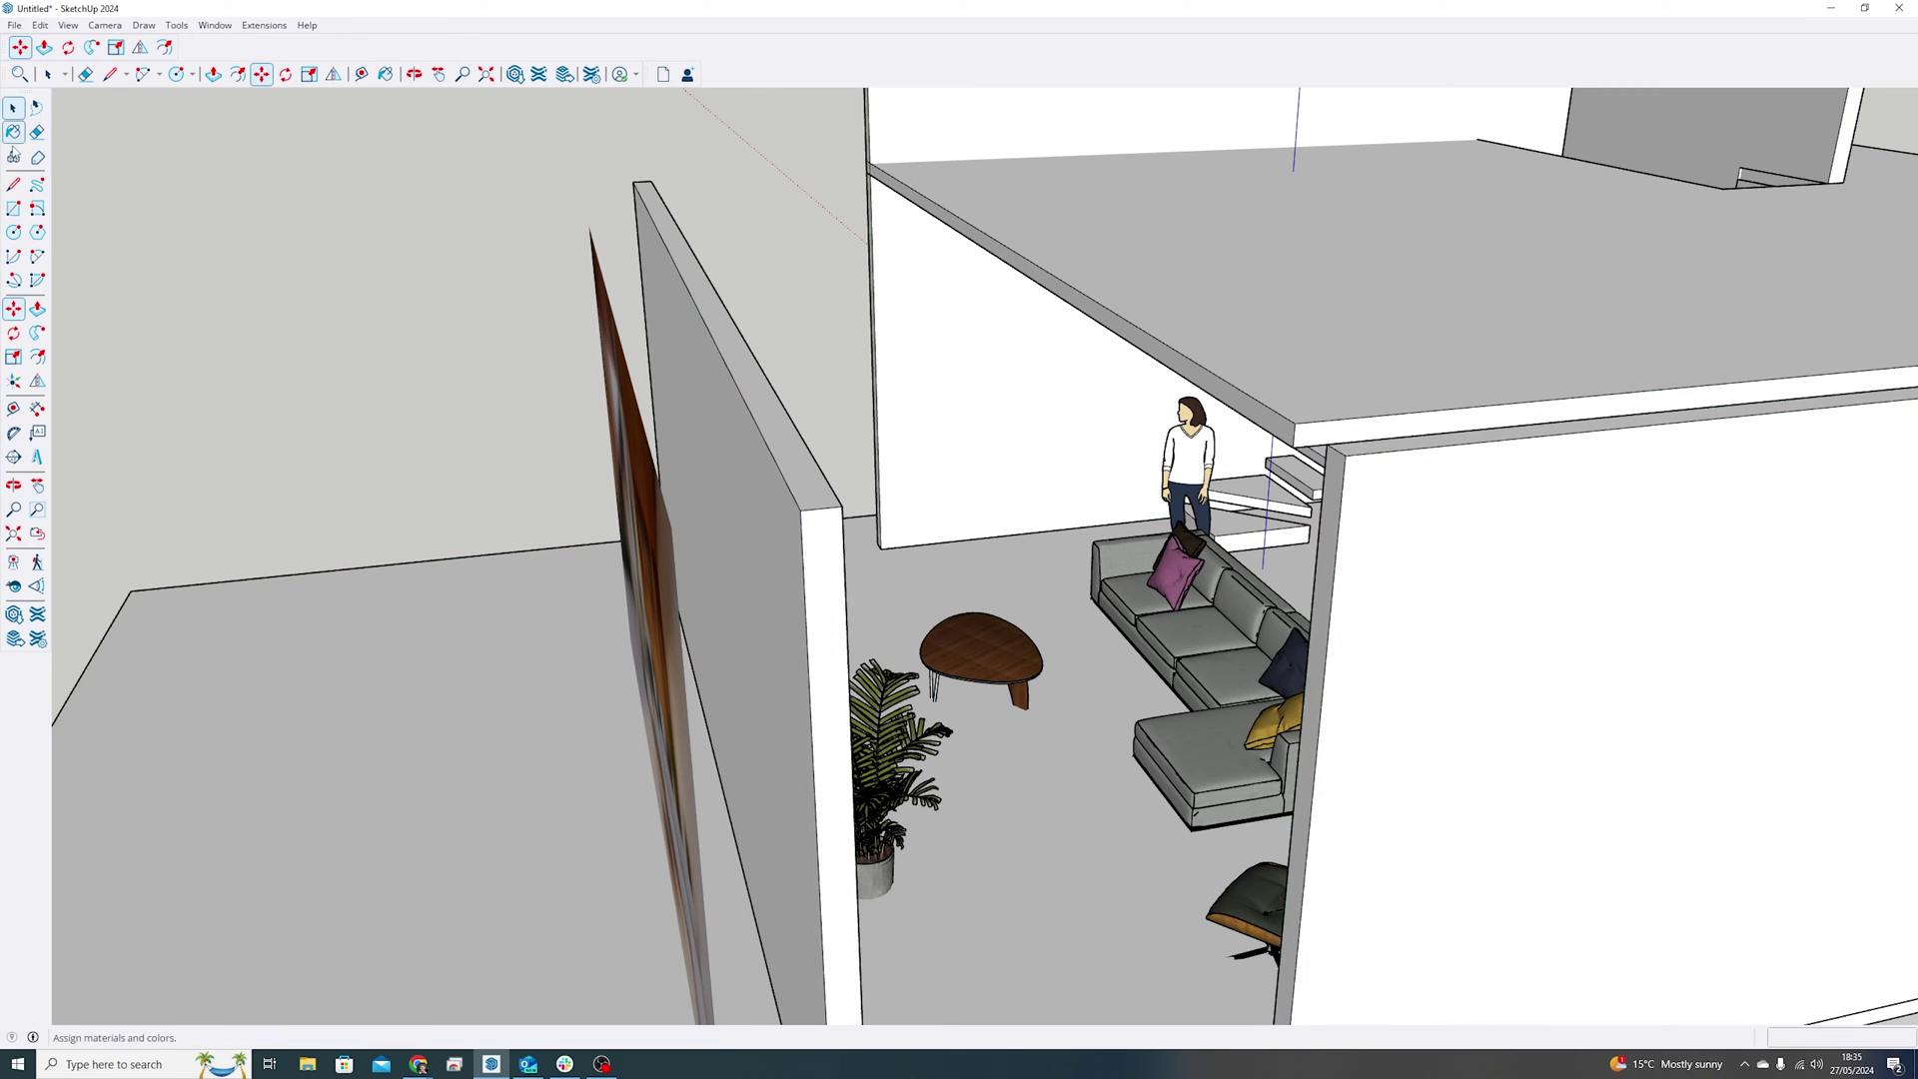
pyautogui.click(985, 617)
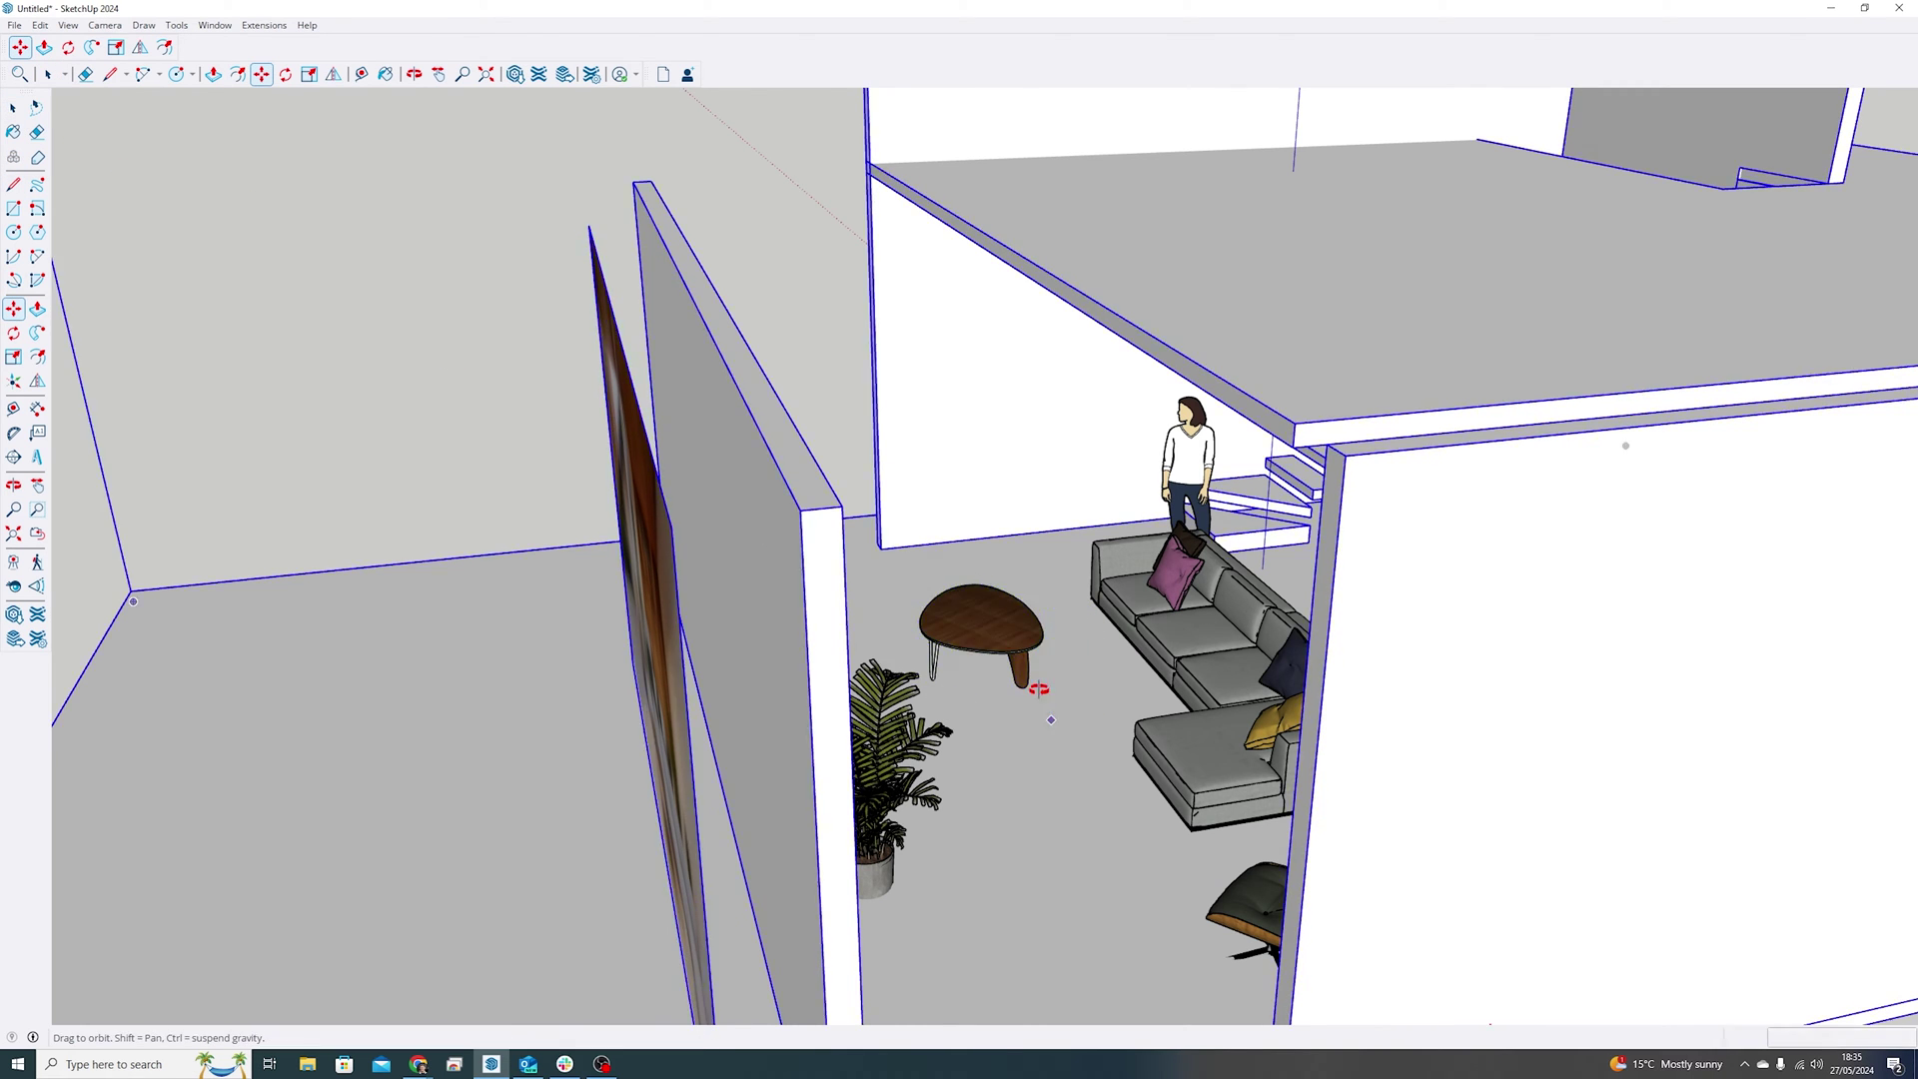
pyautogui.moveTo(1045, 715); pyautogui.dragTo(942, 428, button='middle')
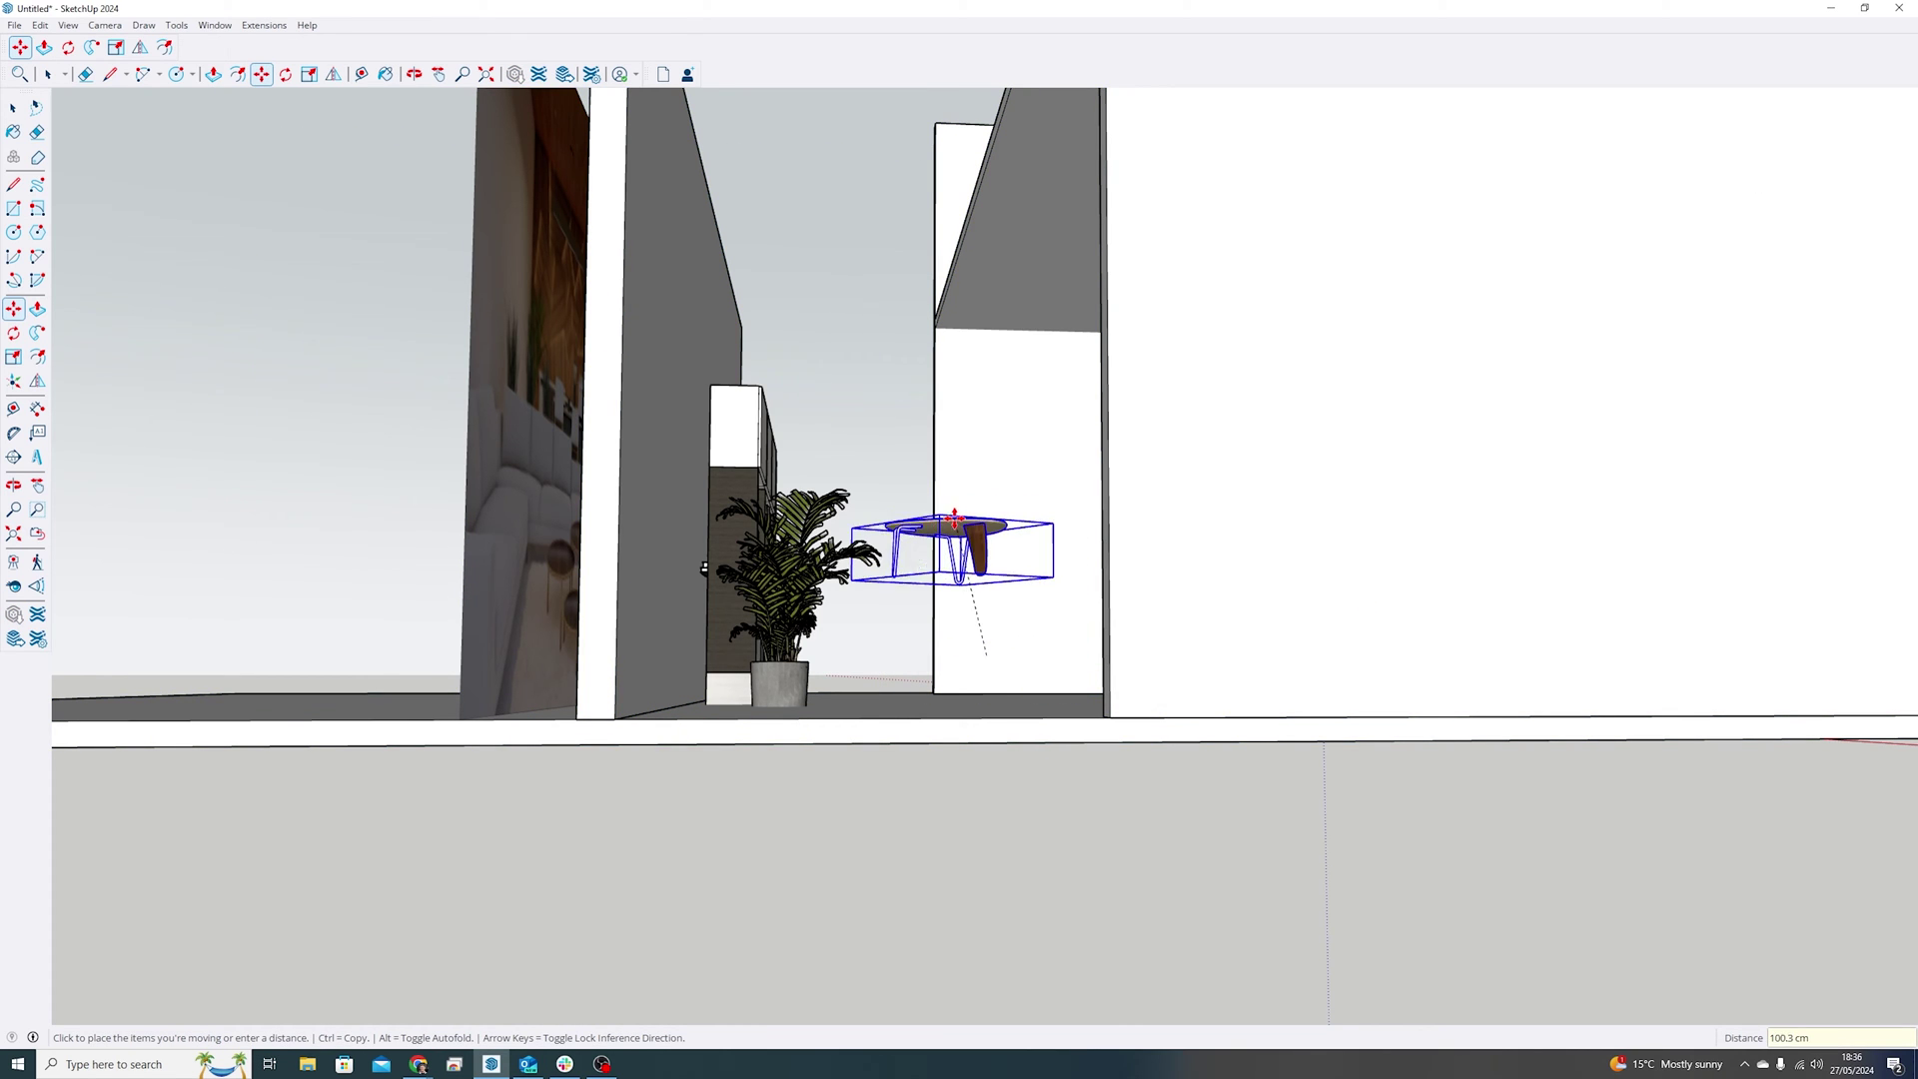
pyautogui.click(992, 642)
# Step: Raise the lounge chair and ottoman vertically so their bases rest on the building's floor
pyautogui.moveTo(992, 643); pyautogui.dragTo(1528, 903, button='middle')
pyautogui.scroll(-2, 1075, 920)
pyautogui.scroll(-3, 1528, 903)
pyautogui.moveTo(1514, 789); pyautogui.dragTo(1494, 852, button='middle')
pyautogui.scroll(6, 1398, 796)
pyautogui.click(1326, 921)
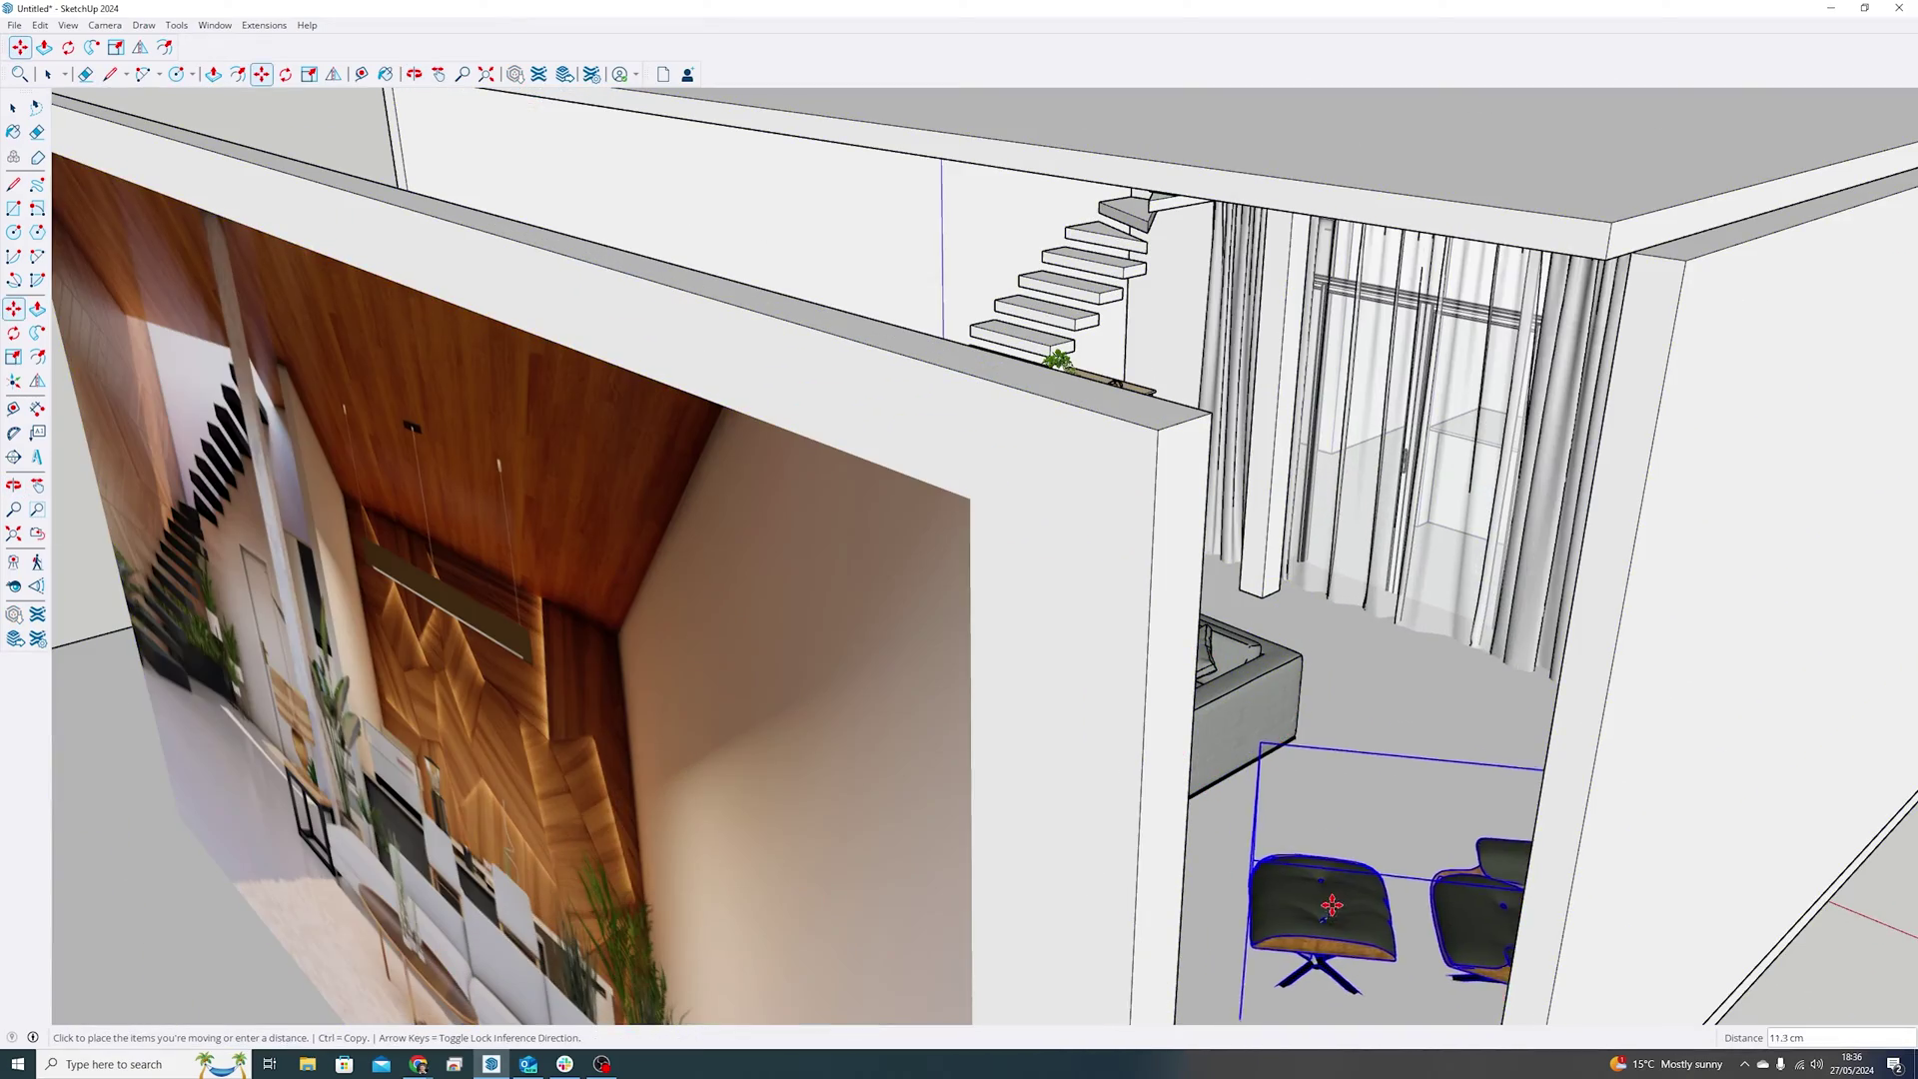
pyautogui.click(1307, 896)
pyautogui.moveTo(1306, 896); pyautogui.dragTo(1309, 606, button='middle')
pyautogui.moveTo(1670, 682); pyautogui.dragTo(1168, 715, button='middle')
pyautogui.click(1345, 582)
pyautogui.click(1345, 606)
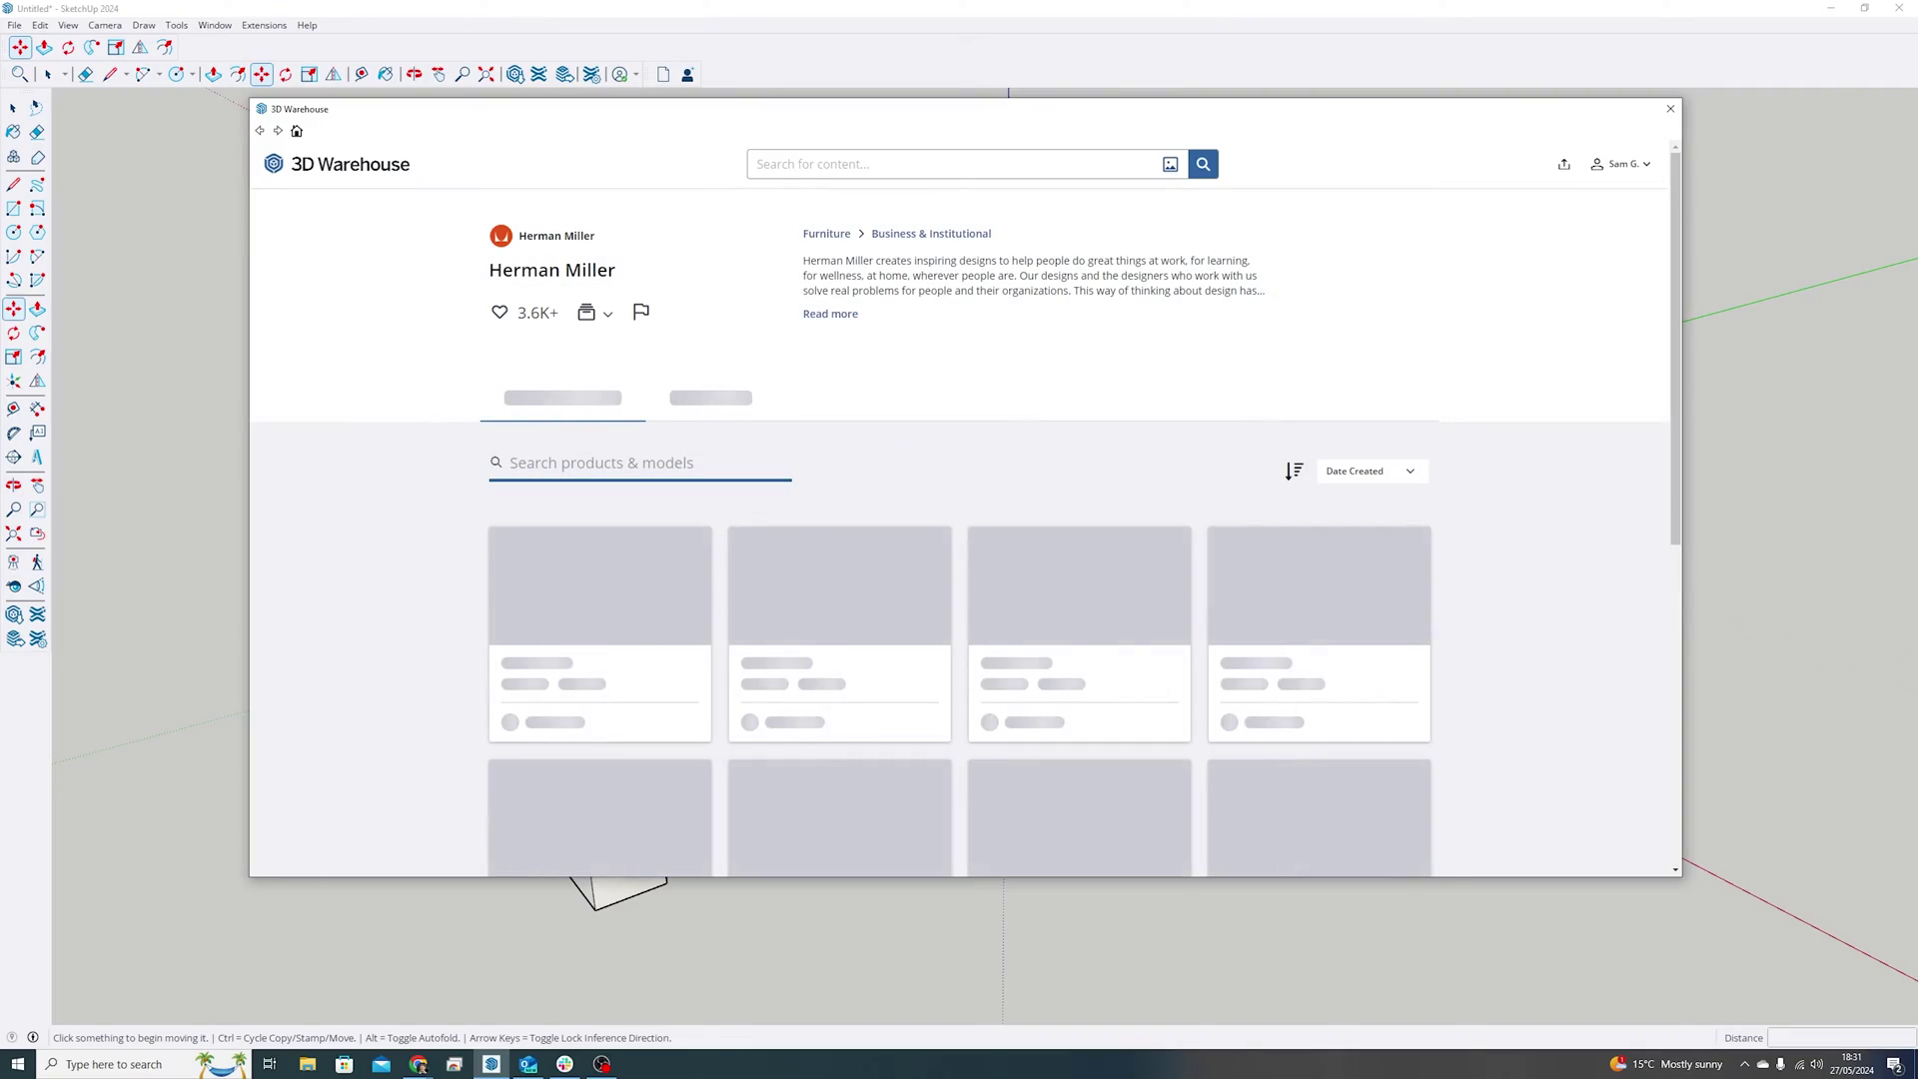
# Step: Switch to Chrome and use an Eames lounge chair picture from the image results to run a 3D Warehouse image search
pyautogui.click(413, 1067)
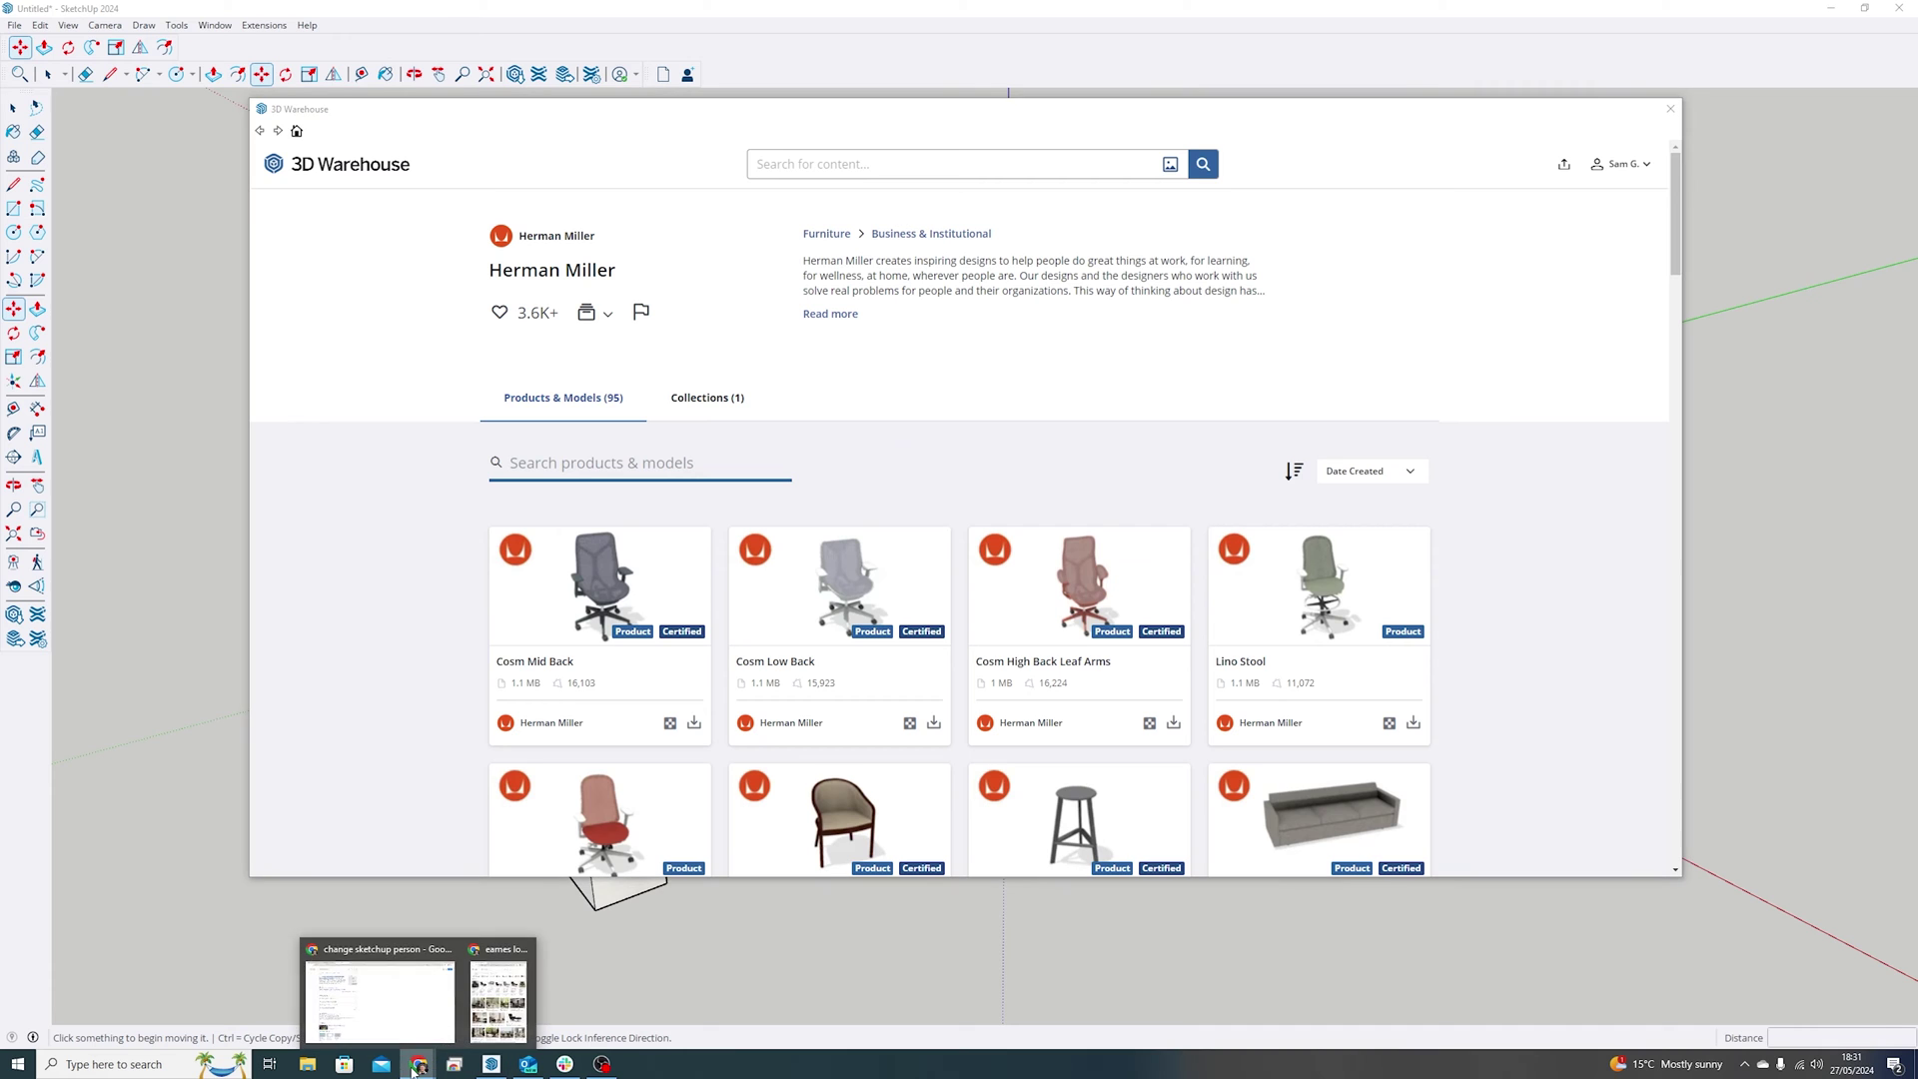
pyautogui.click(489, 1027)
pyautogui.moveTo(1677, 784); pyautogui.dragTo(943, 536)
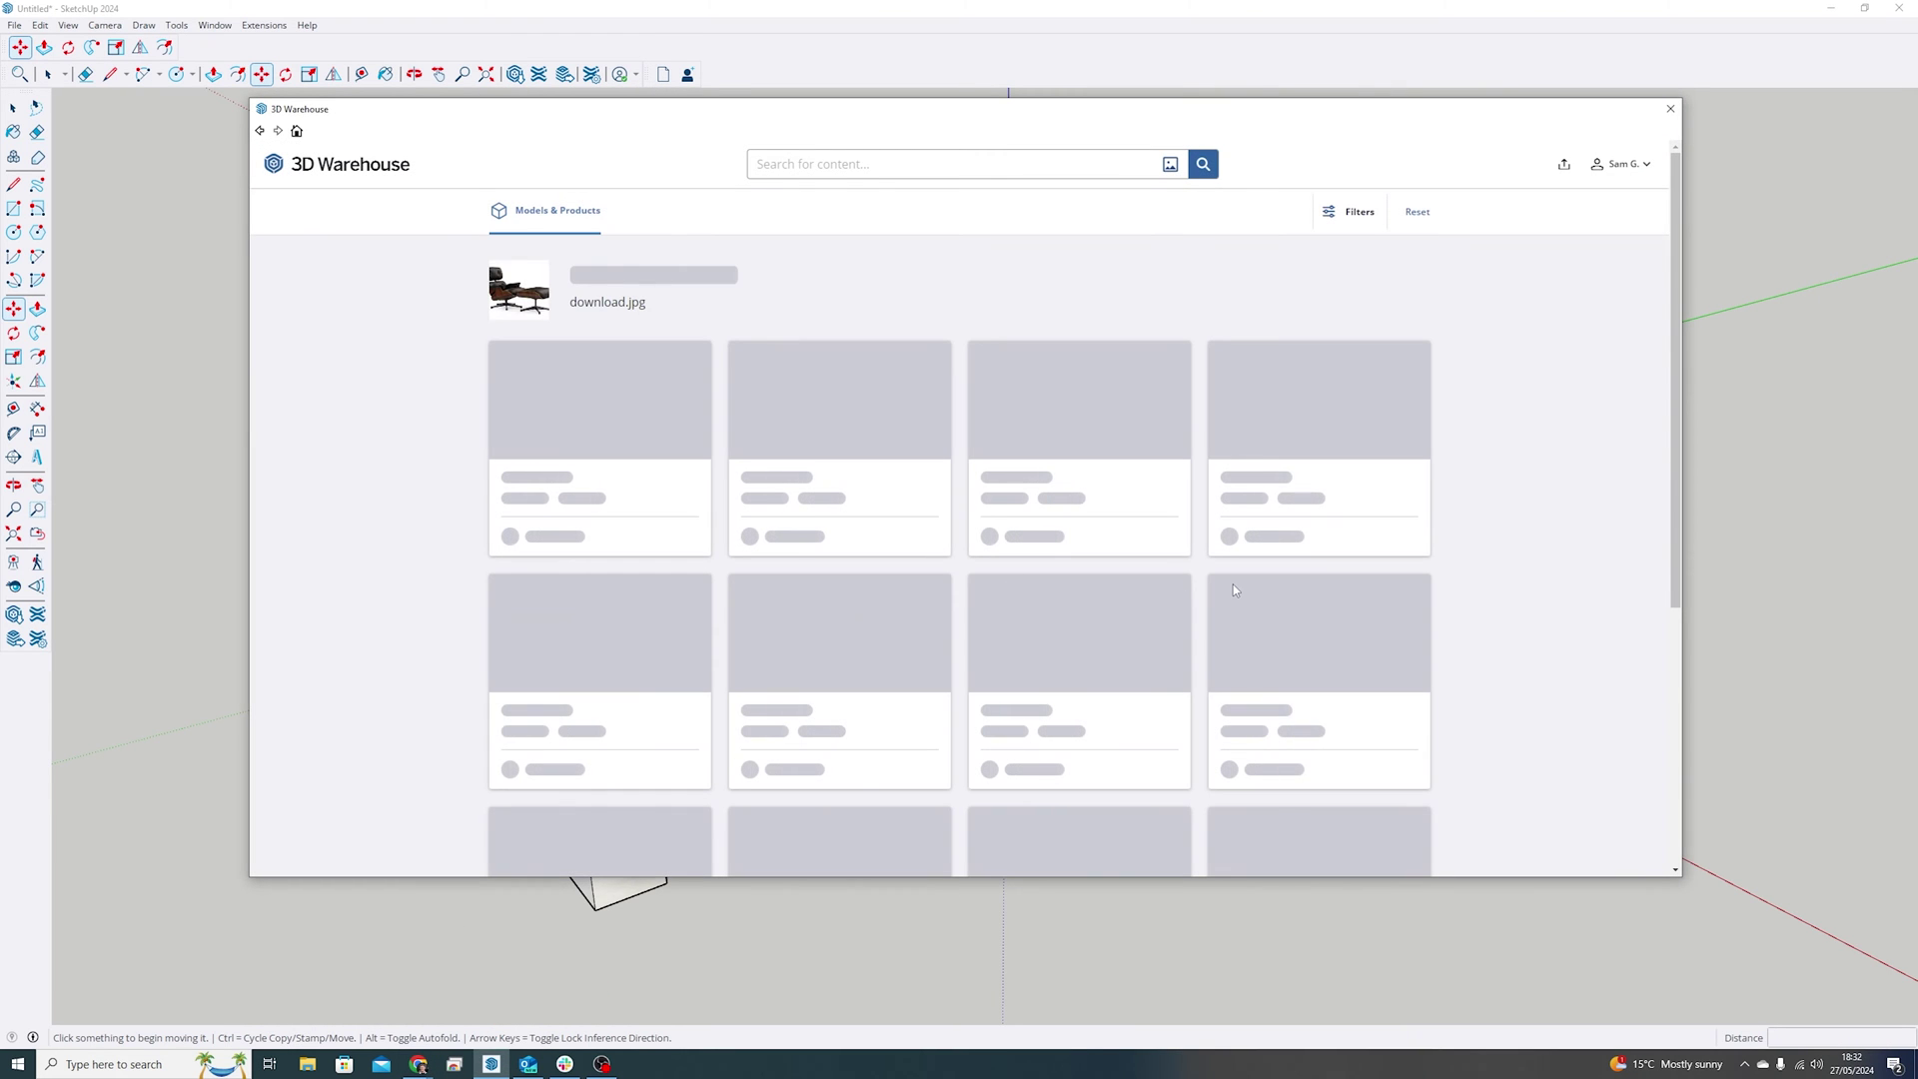
# Step: Load the second matching lounge chair and ottoman model and place it near the sofa's chaise end
pyautogui.click(933, 536)
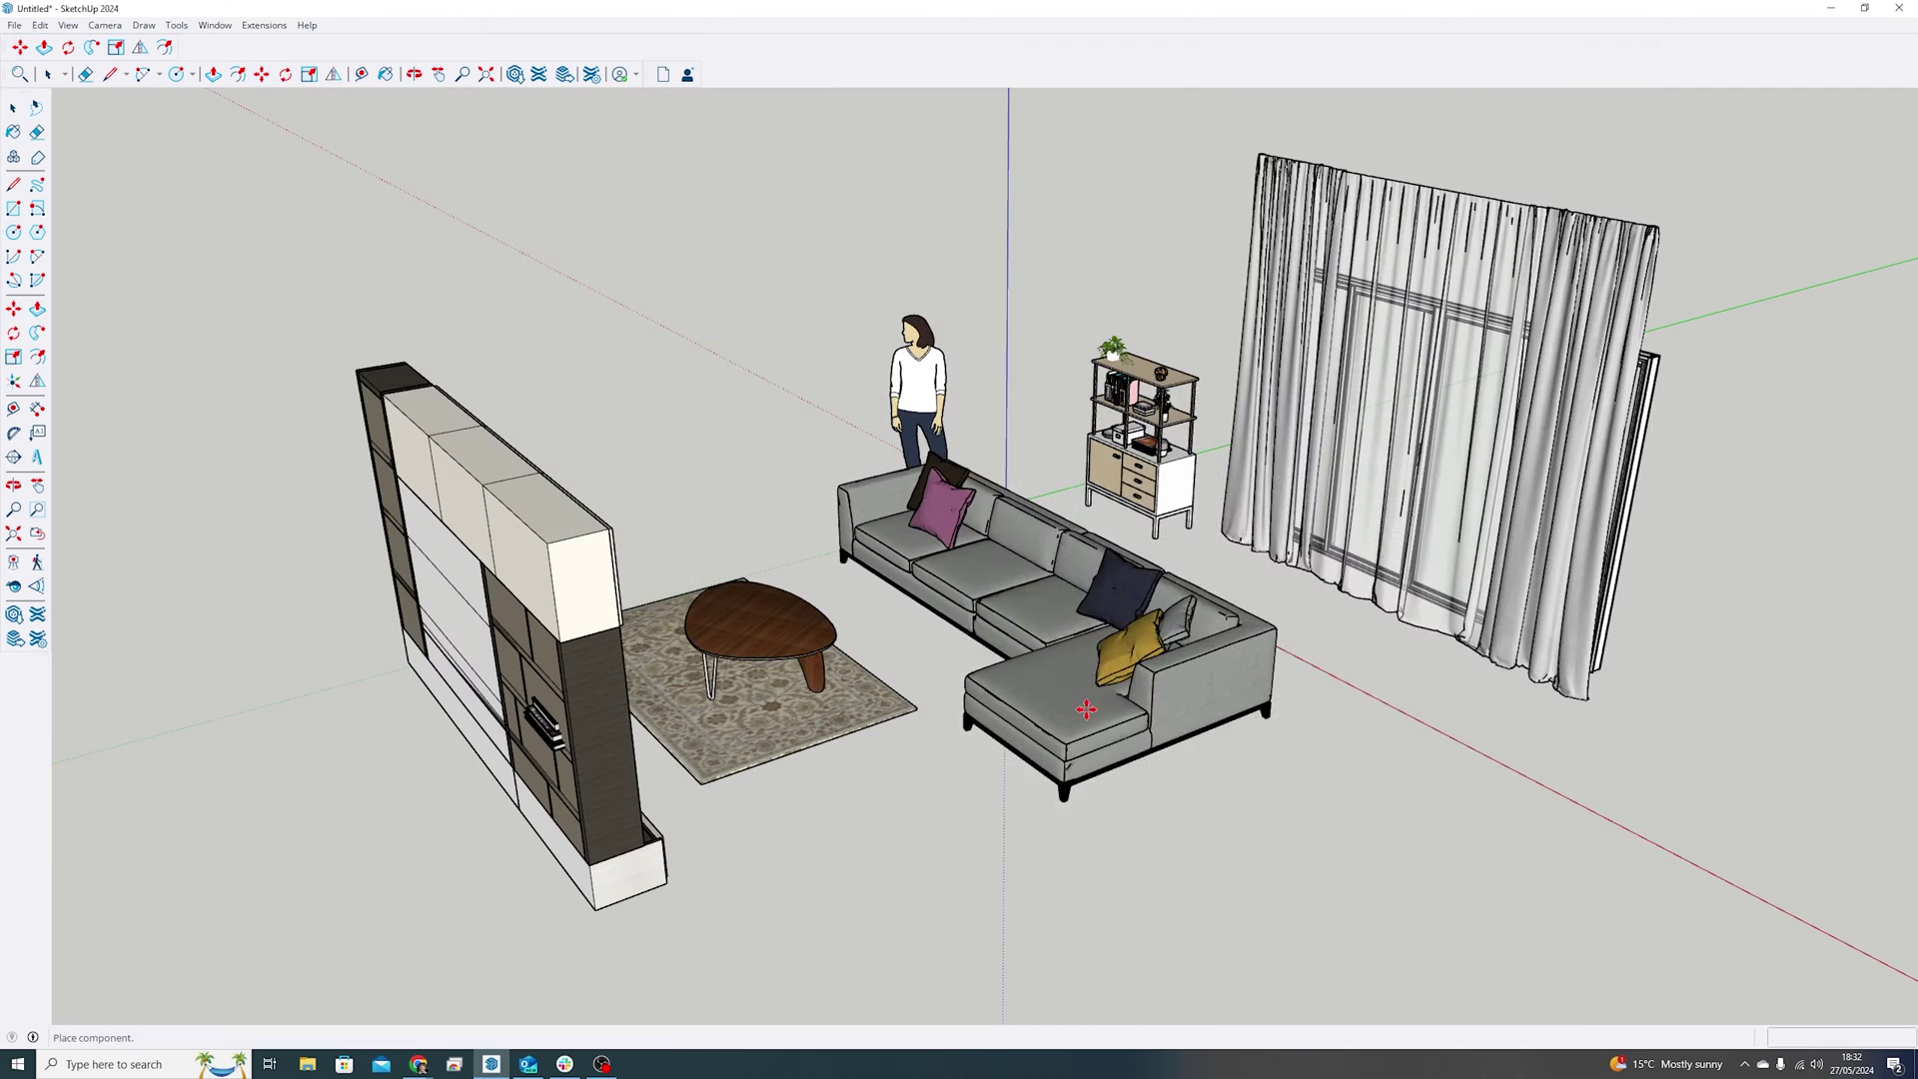
pyautogui.click(1085, 711)
pyautogui.moveTo(1085, 711); pyautogui.dragTo(799, 826, button='middle')
pyautogui.moveTo(1092, 826)
pyautogui.mouseDown(button='middle')
pyautogui.moveTo(1248, 811)
pyautogui.moveTo(1069, 854)
pyautogui.mouseUp(button='middle')
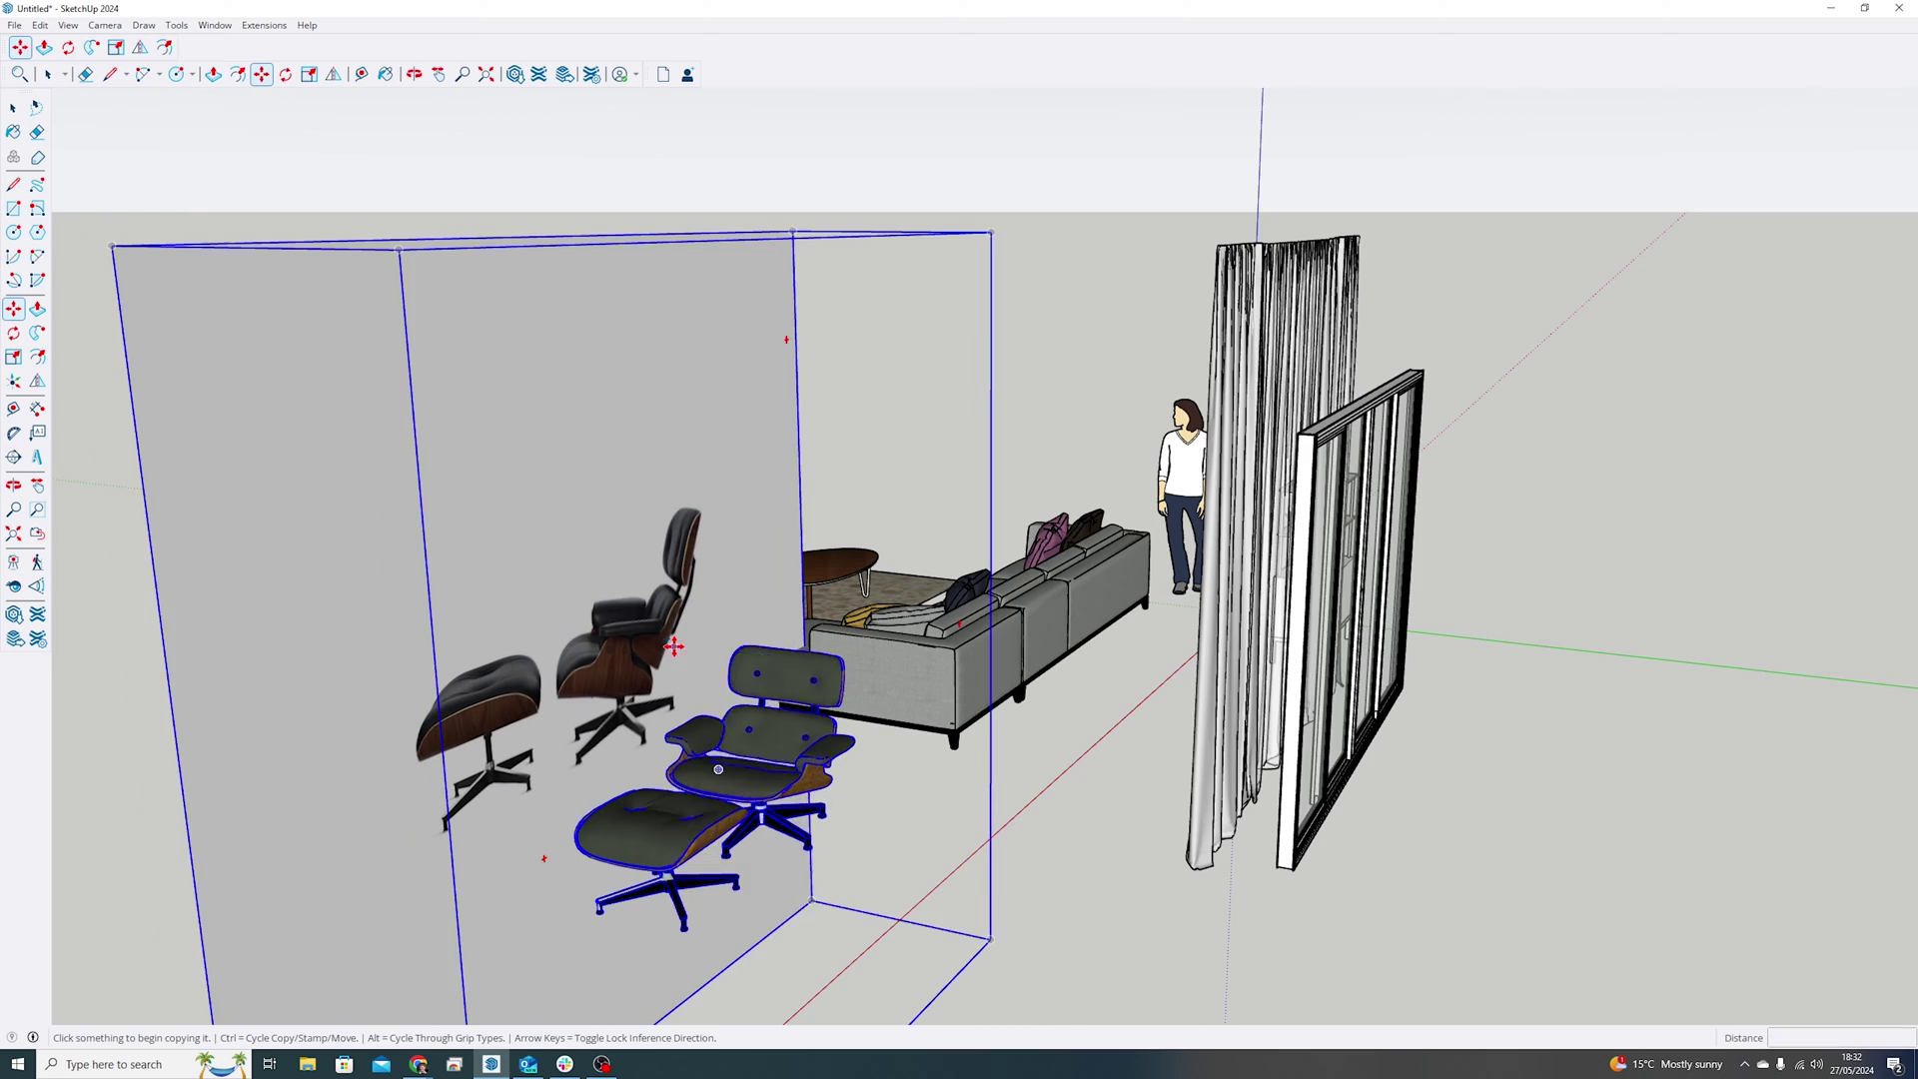
# Step: Open the lounge chair component for editing, delete its backdrop with the chair picture and leave the component
pyautogui.doubleClick(777, 725)
pyautogui.press('ctrl')
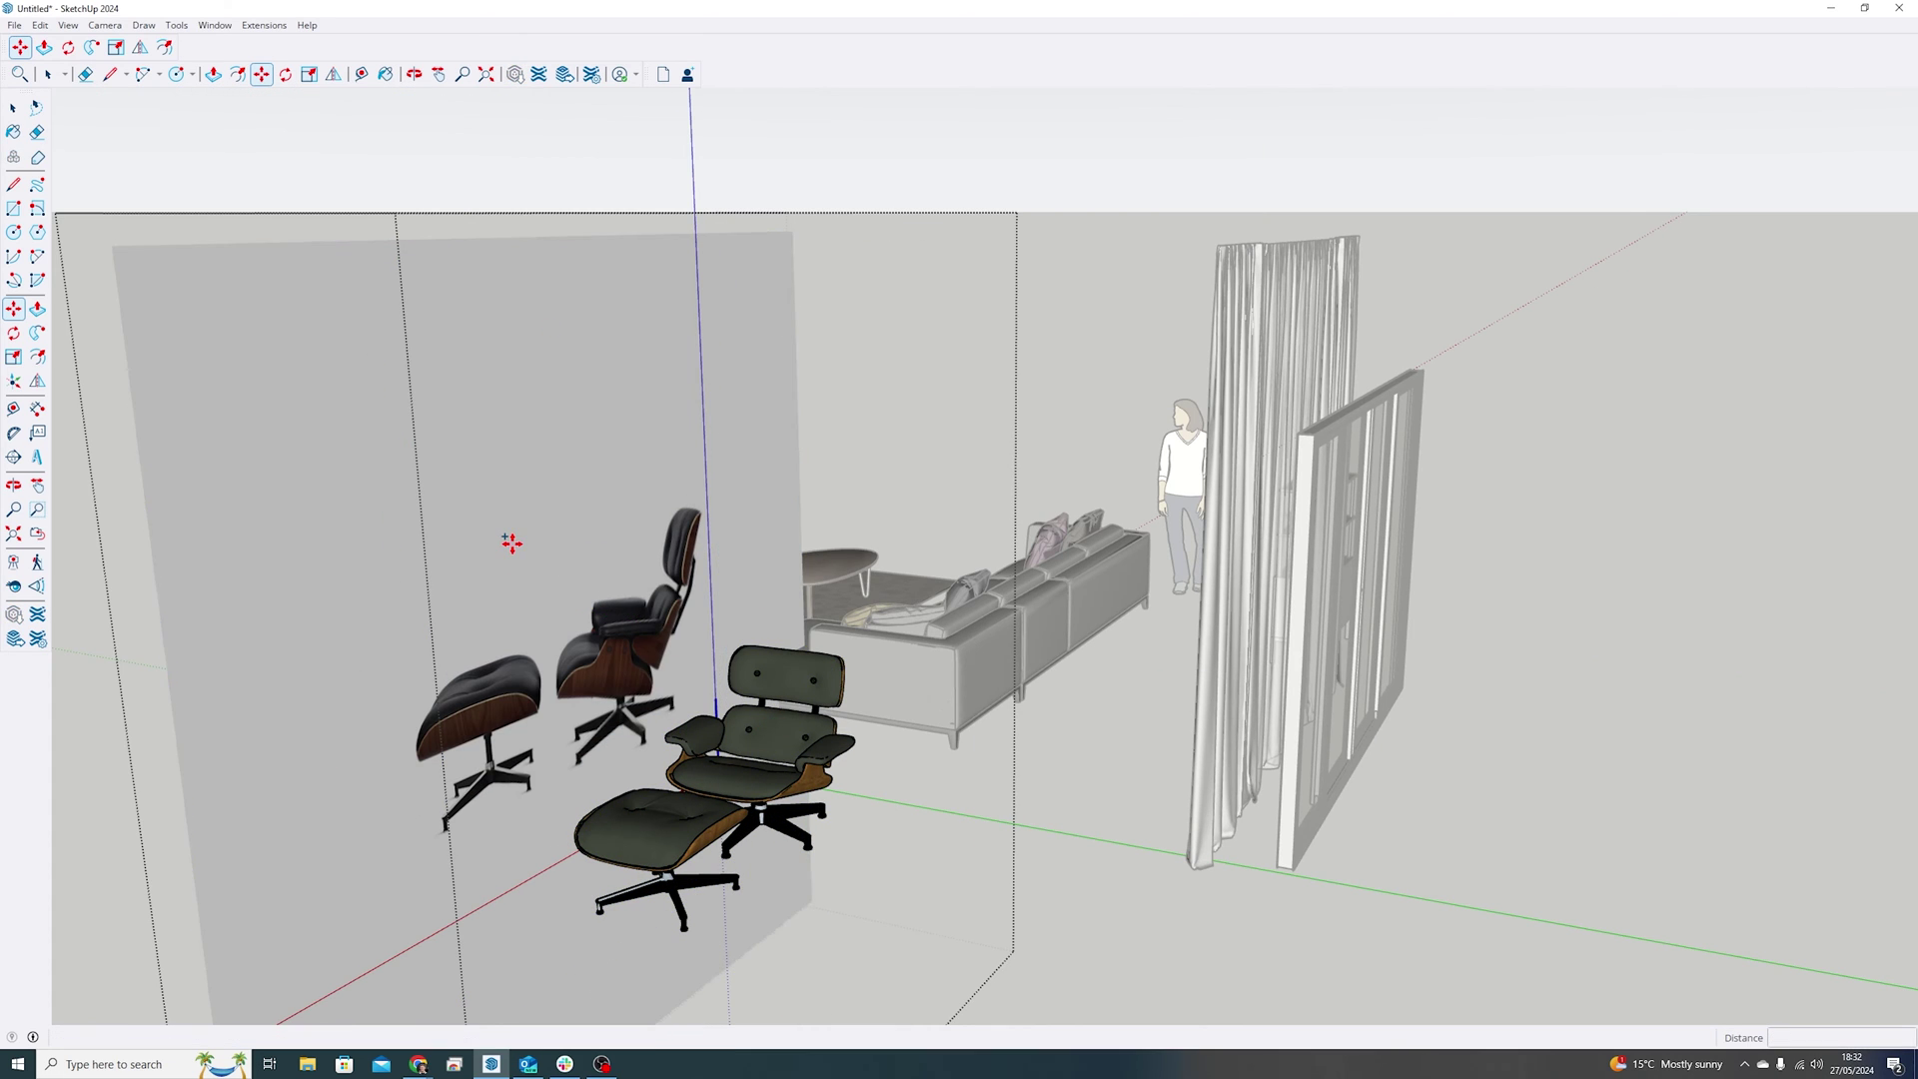
pyautogui.press('Delete')
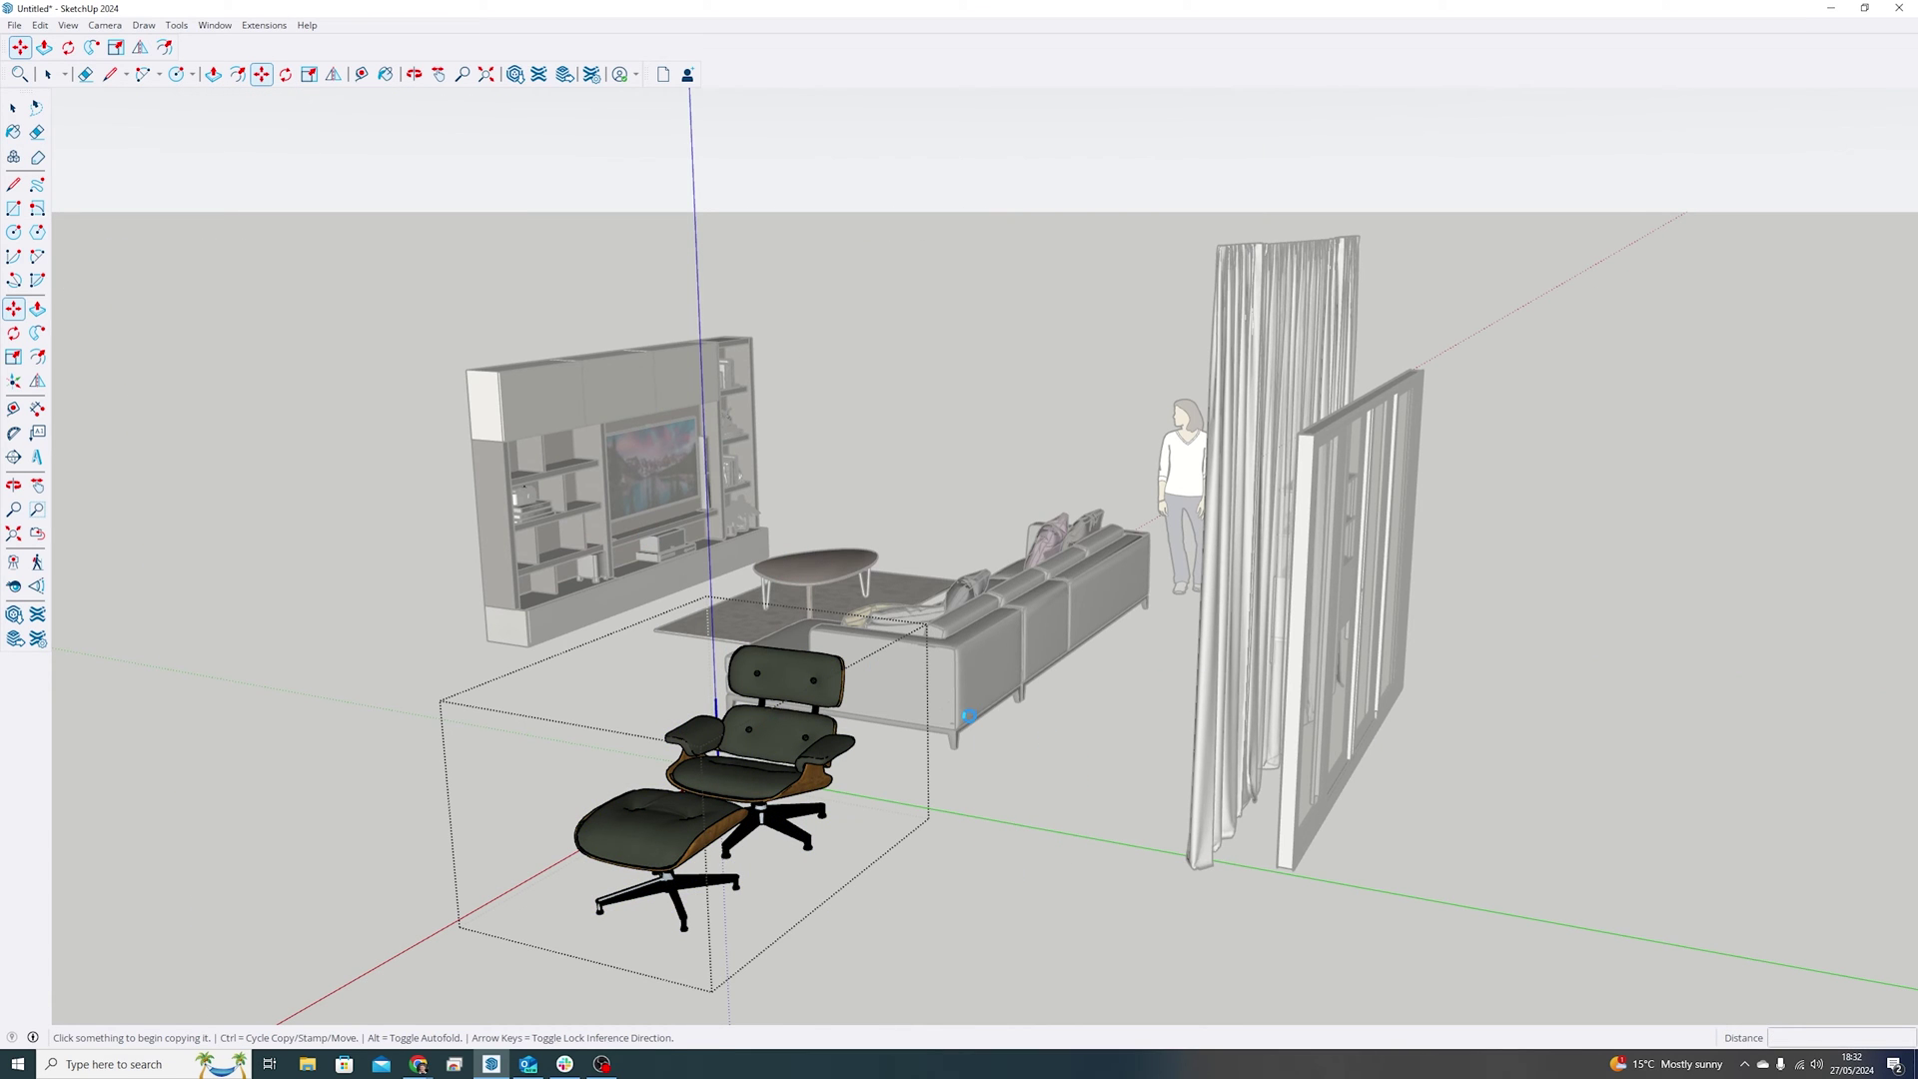
pyautogui.press('space')
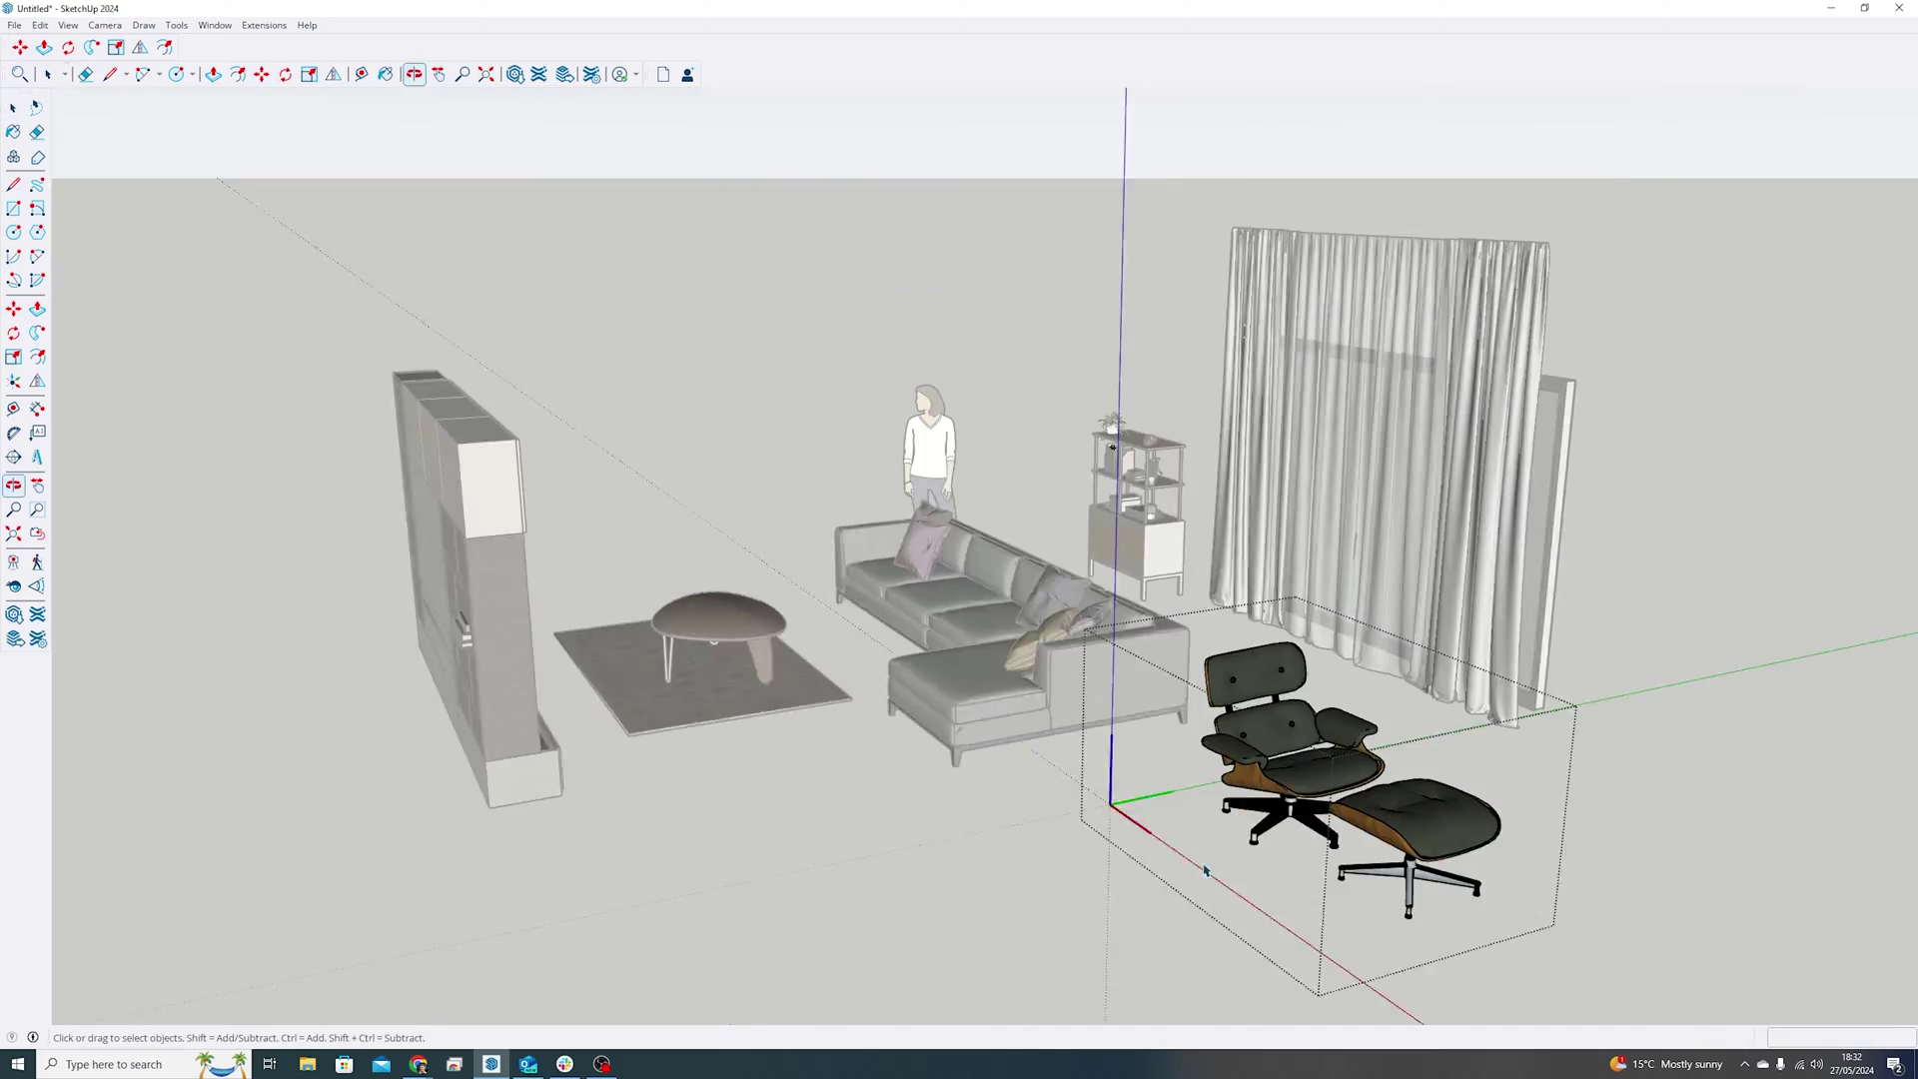
pyautogui.press('Escape')
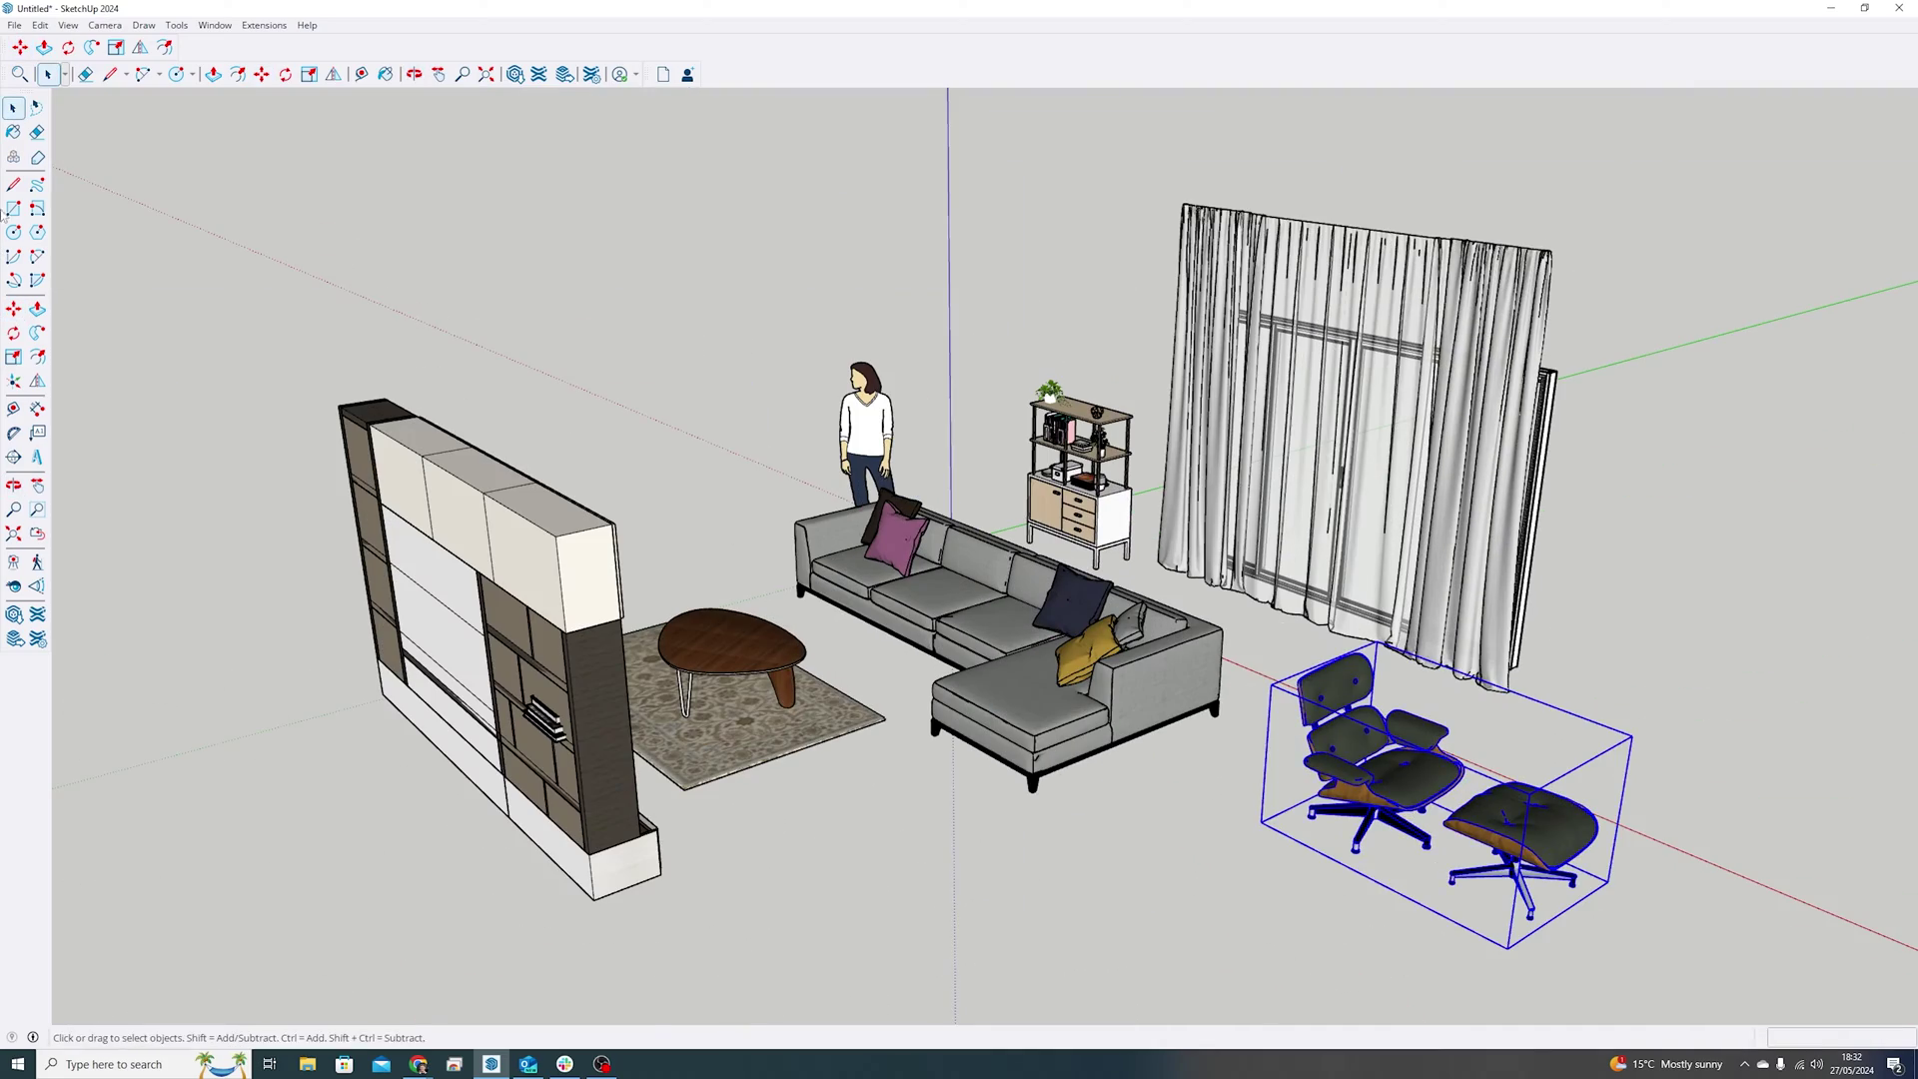
# Step: Turn the lounge chair and ottoman towards the TV wall unit and position them beside the sofa's chaise end
pyautogui.click(1384, 881)
pyautogui.click(1278, 923)
pyautogui.click(1366, 666)
pyautogui.moveTo(1366, 666); pyautogui.dragTo(1438, 799, button='middle')
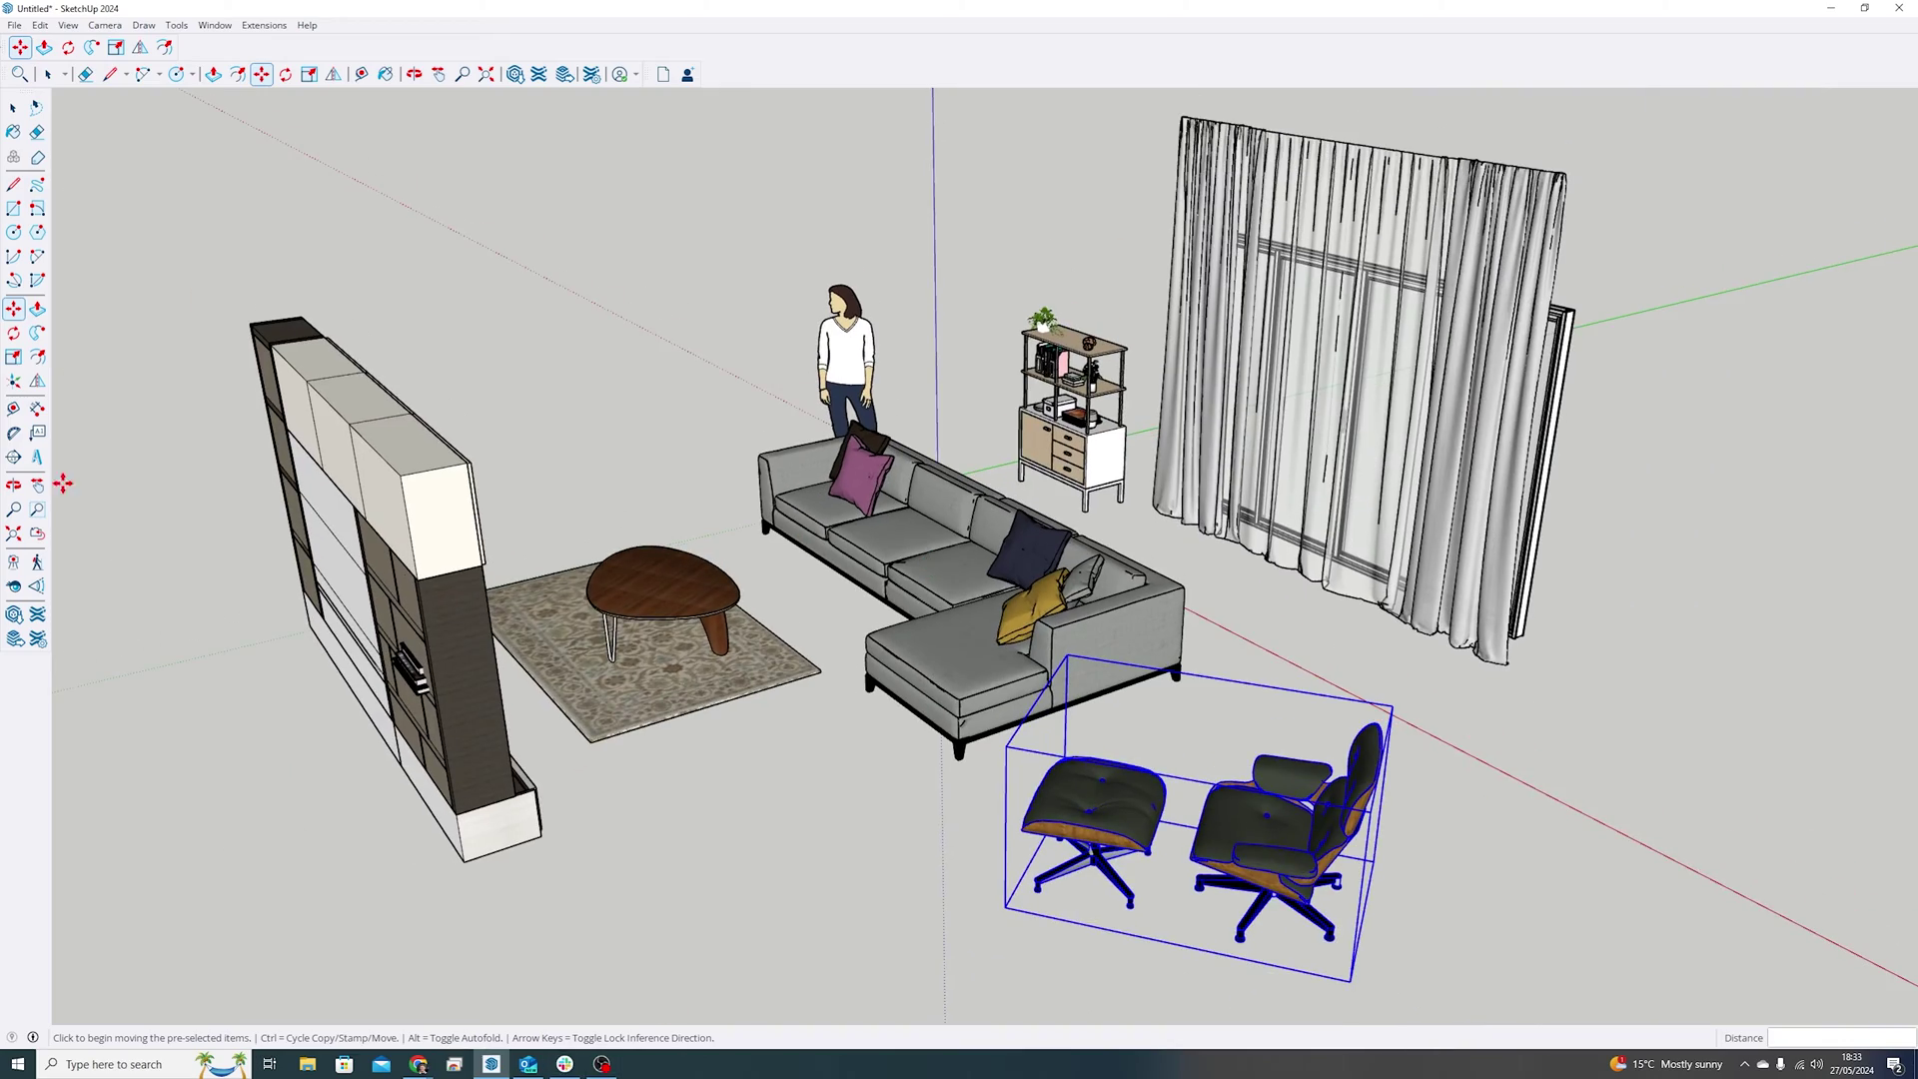
# Step: Switch to Chrome and replace the image search with house plant tall
pyautogui.click(418, 1064)
pyautogui.click(1668, 190)
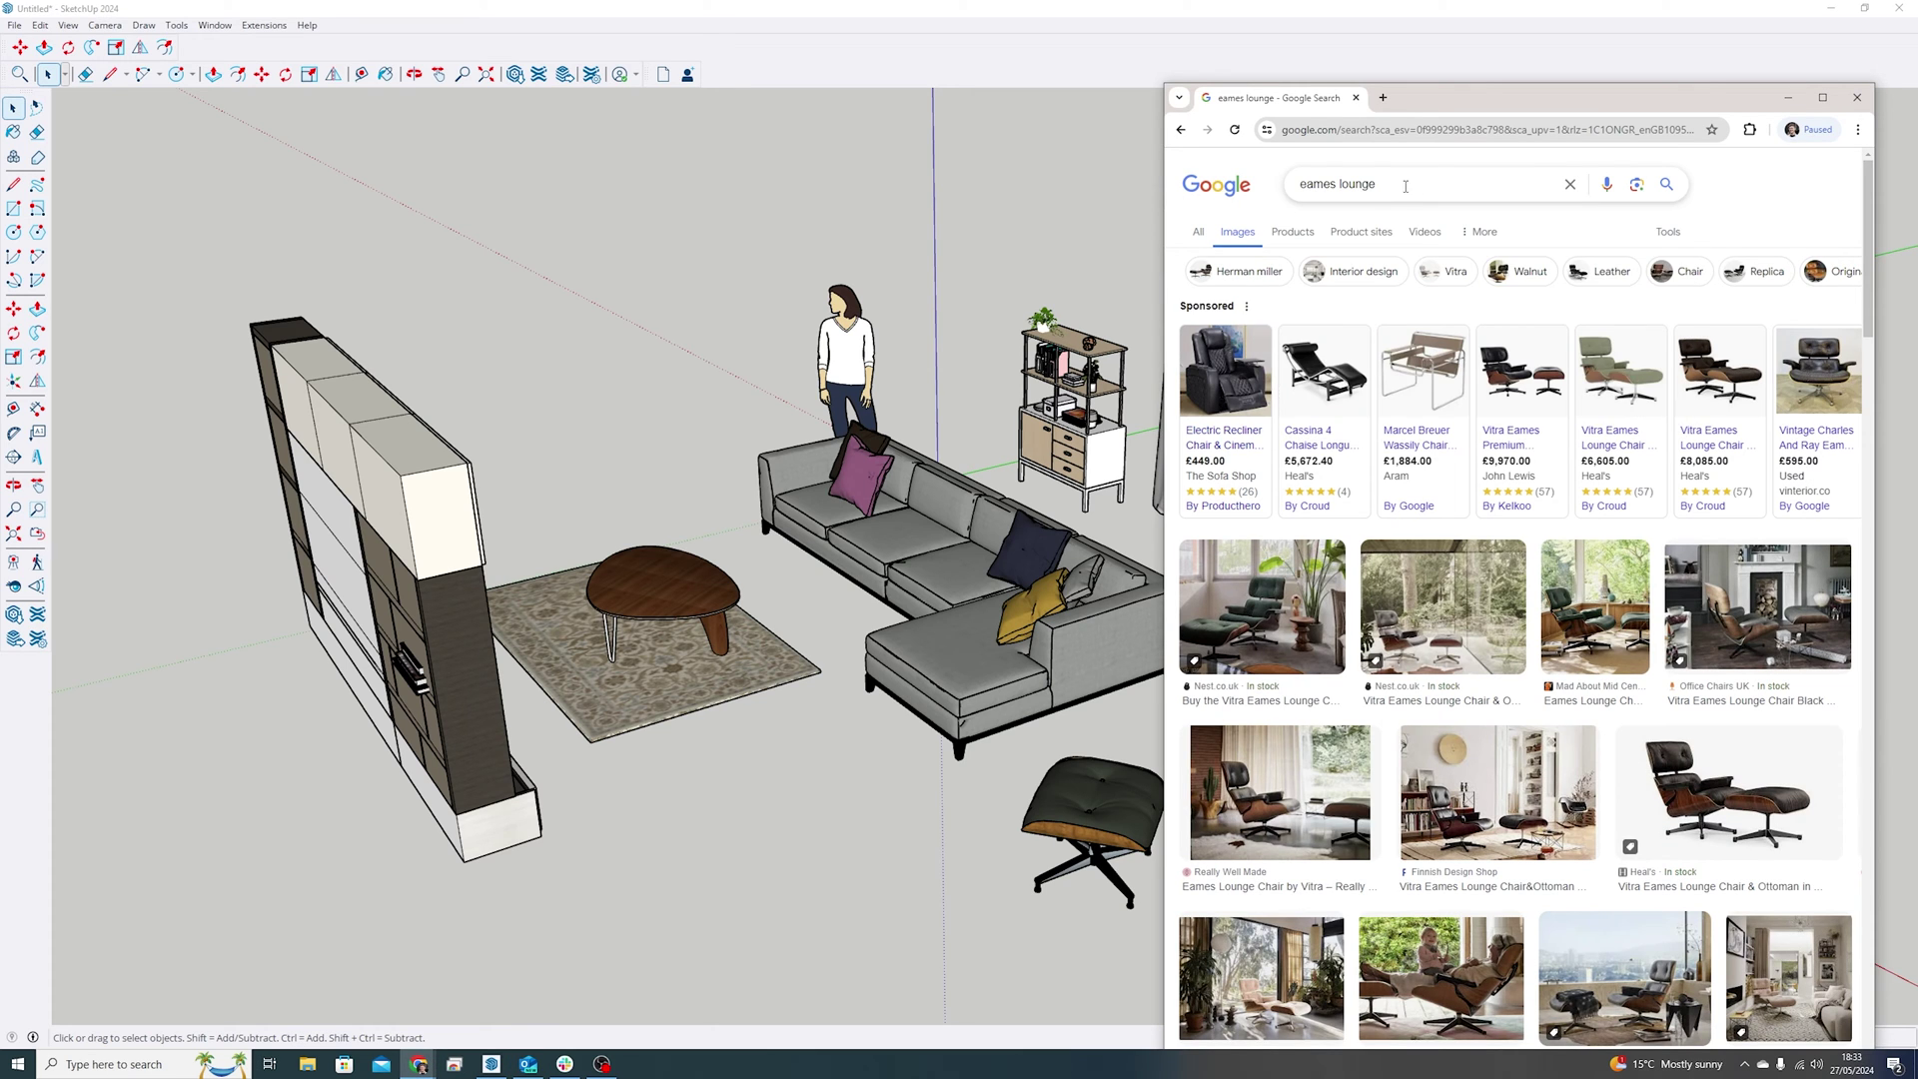
pyautogui.moveTo(1384, 184); pyautogui.dragTo(1324, 184)
pyautogui.press('BackSpace')
pyautogui.press('BackSpace')
pyautogui.write('house plant tall')
pyautogui.press('Return')
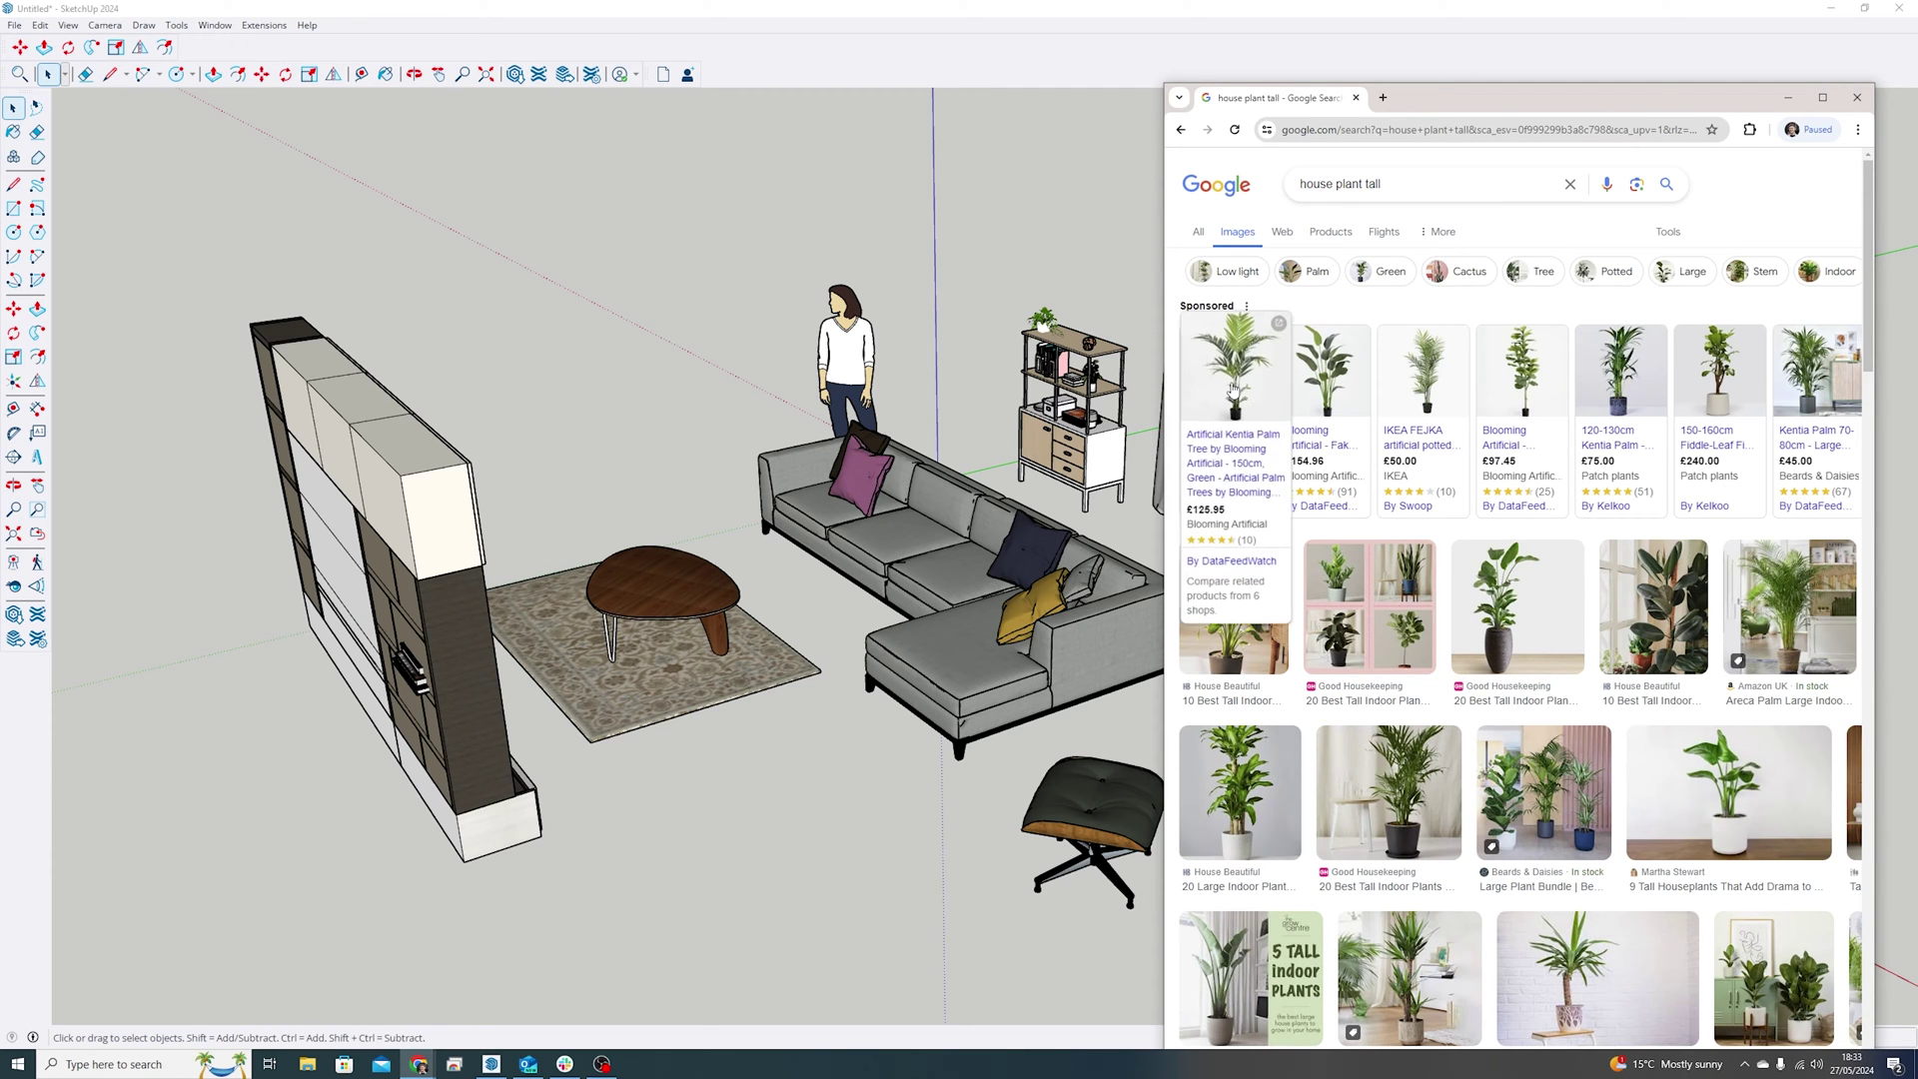
# Step: Run a 3D Warehouse image search with a potted palm picture, load the first match and place it beside the TV wall unit
pyautogui.moveTo(1419, 785); pyautogui.dragTo(956, 540)
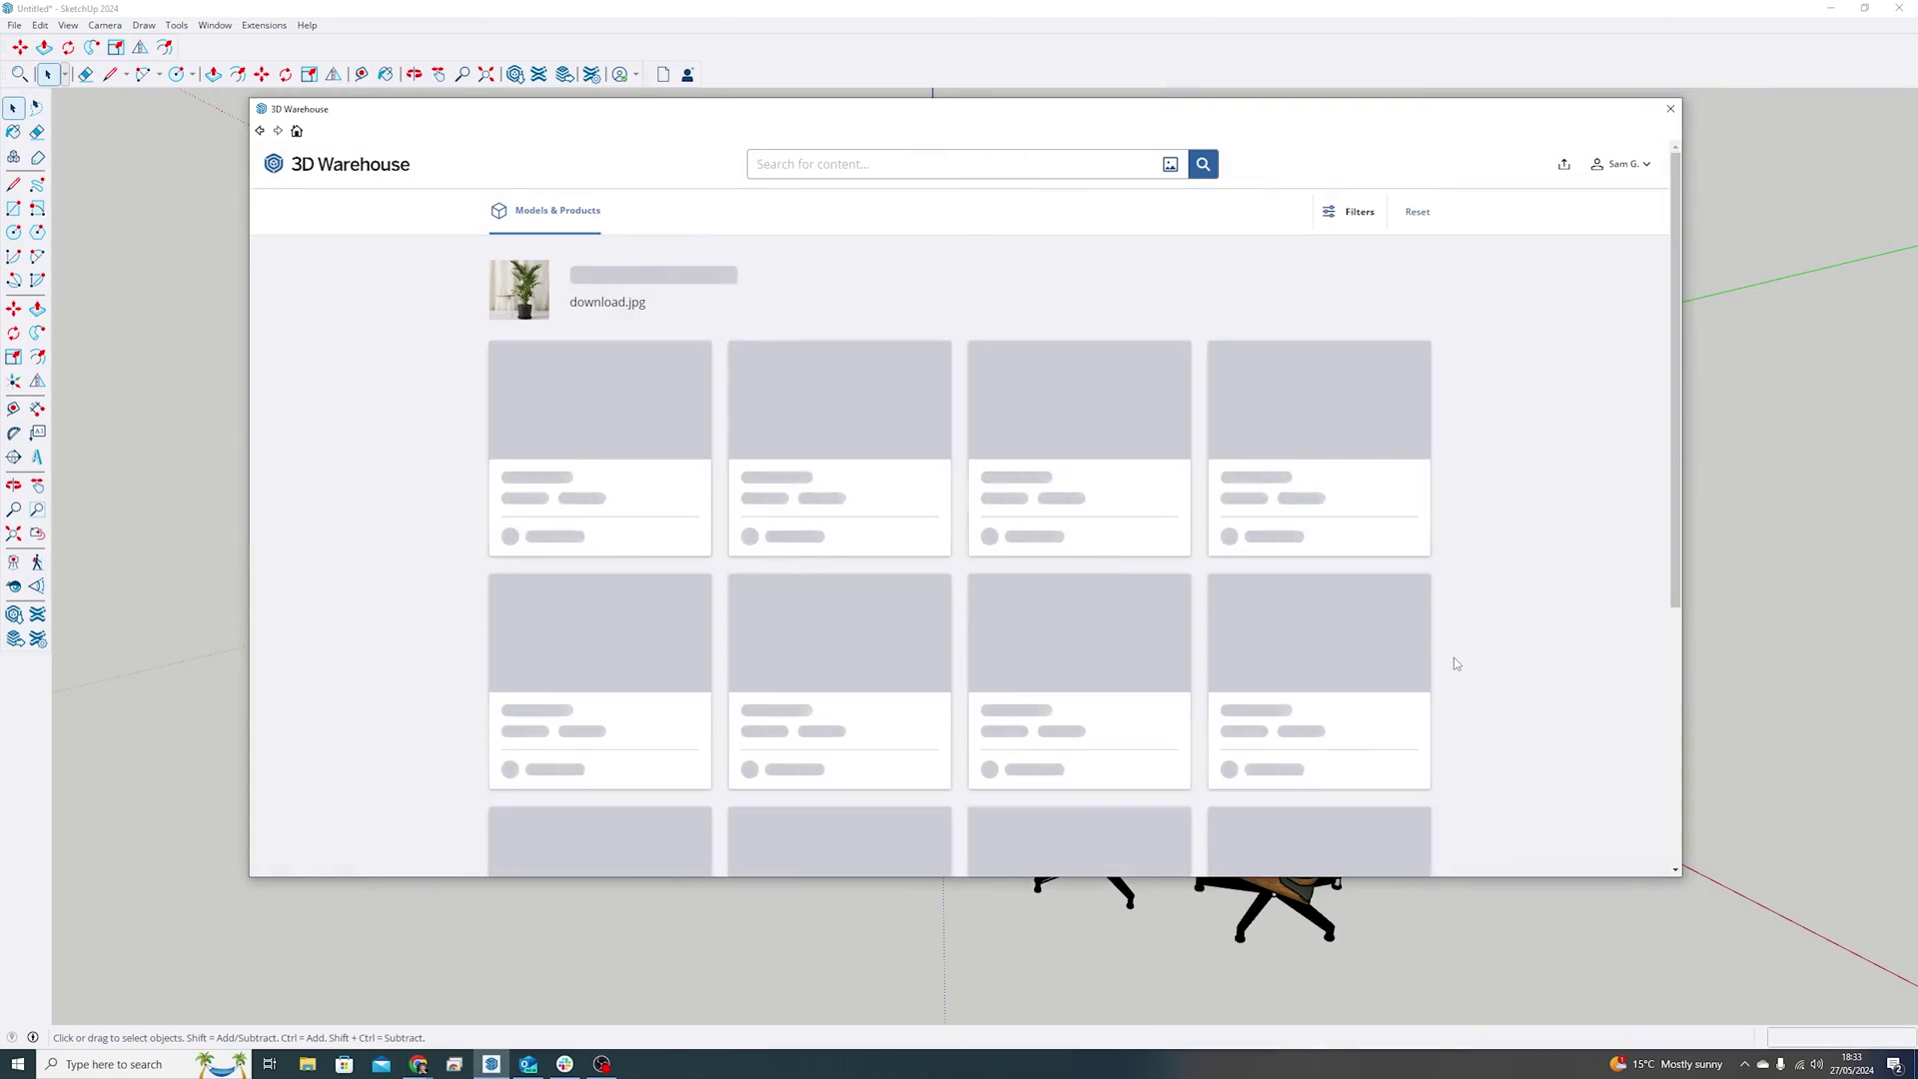
pyautogui.click(697, 536)
pyautogui.click(910, 505)
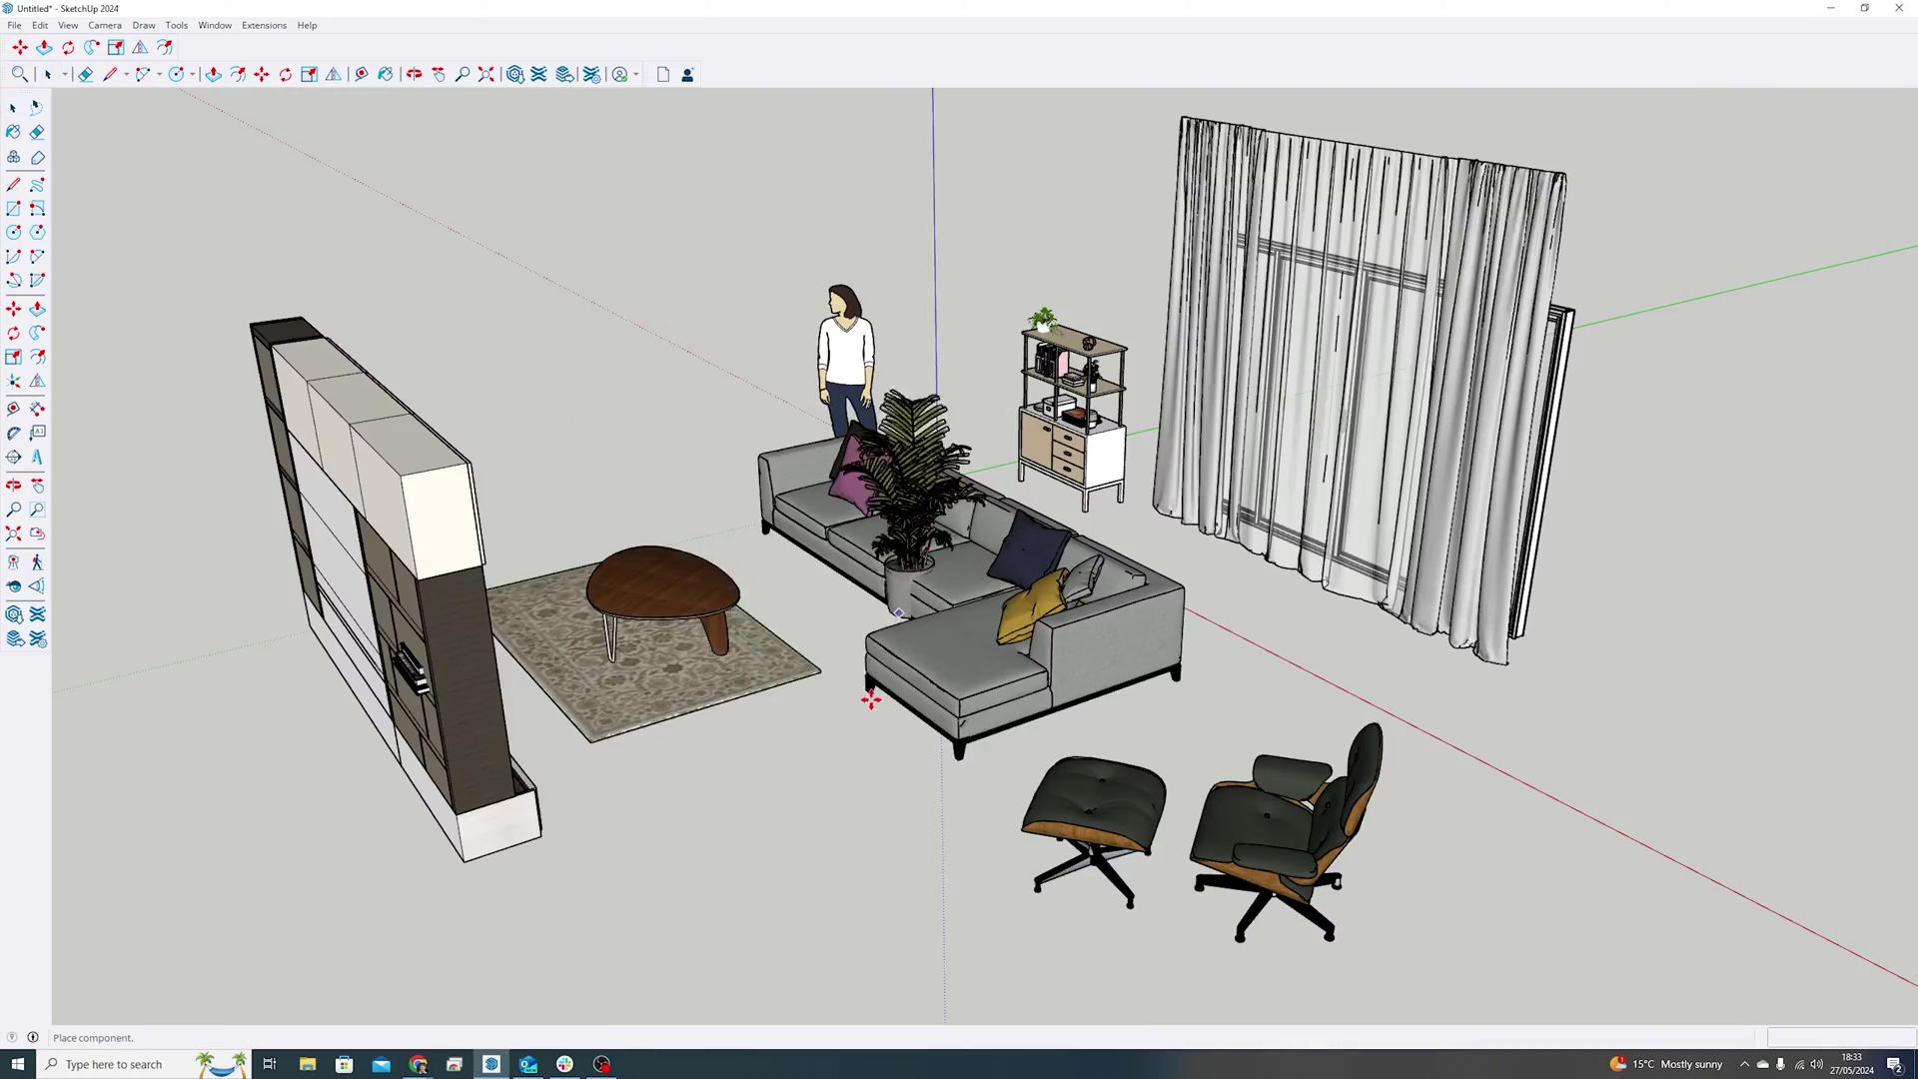
pyautogui.click(550, 904)
pyautogui.moveTo(649, 849); pyautogui.dragTo(440, 745, button='middle')
pyautogui.scroll(5, 460, 639)
pyautogui.moveTo(642, 650); pyautogui.dragTo(669, 516, button='middle')
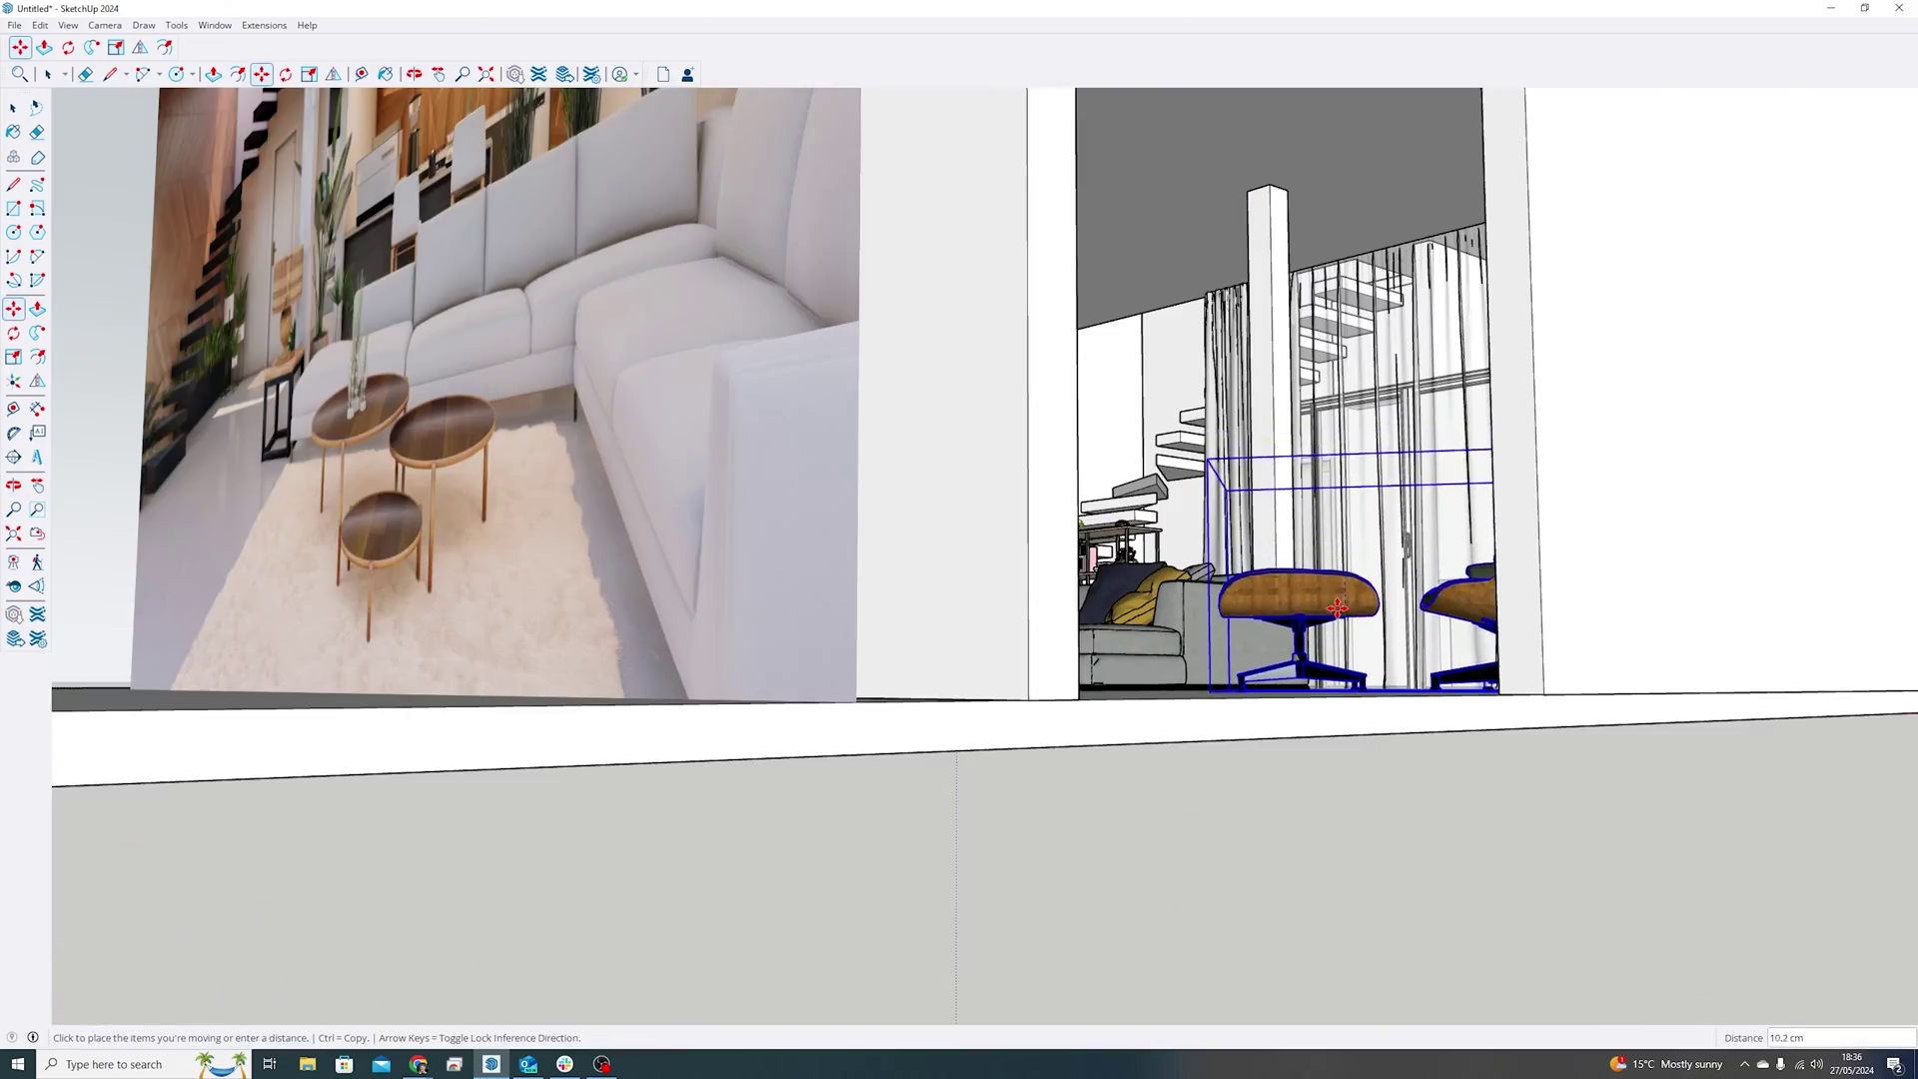
# Step: Move the potted plant vertically so its pot stands on the building's floor
pyautogui.scroll(-5, 1222, 797)
pyautogui.moveTo(1221, 797); pyautogui.dragTo(799, 709, button='middle')
pyautogui.click(1203, 814)
pyautogui.click(690, 863)
pyautogui.scroll(4, 692, 811)
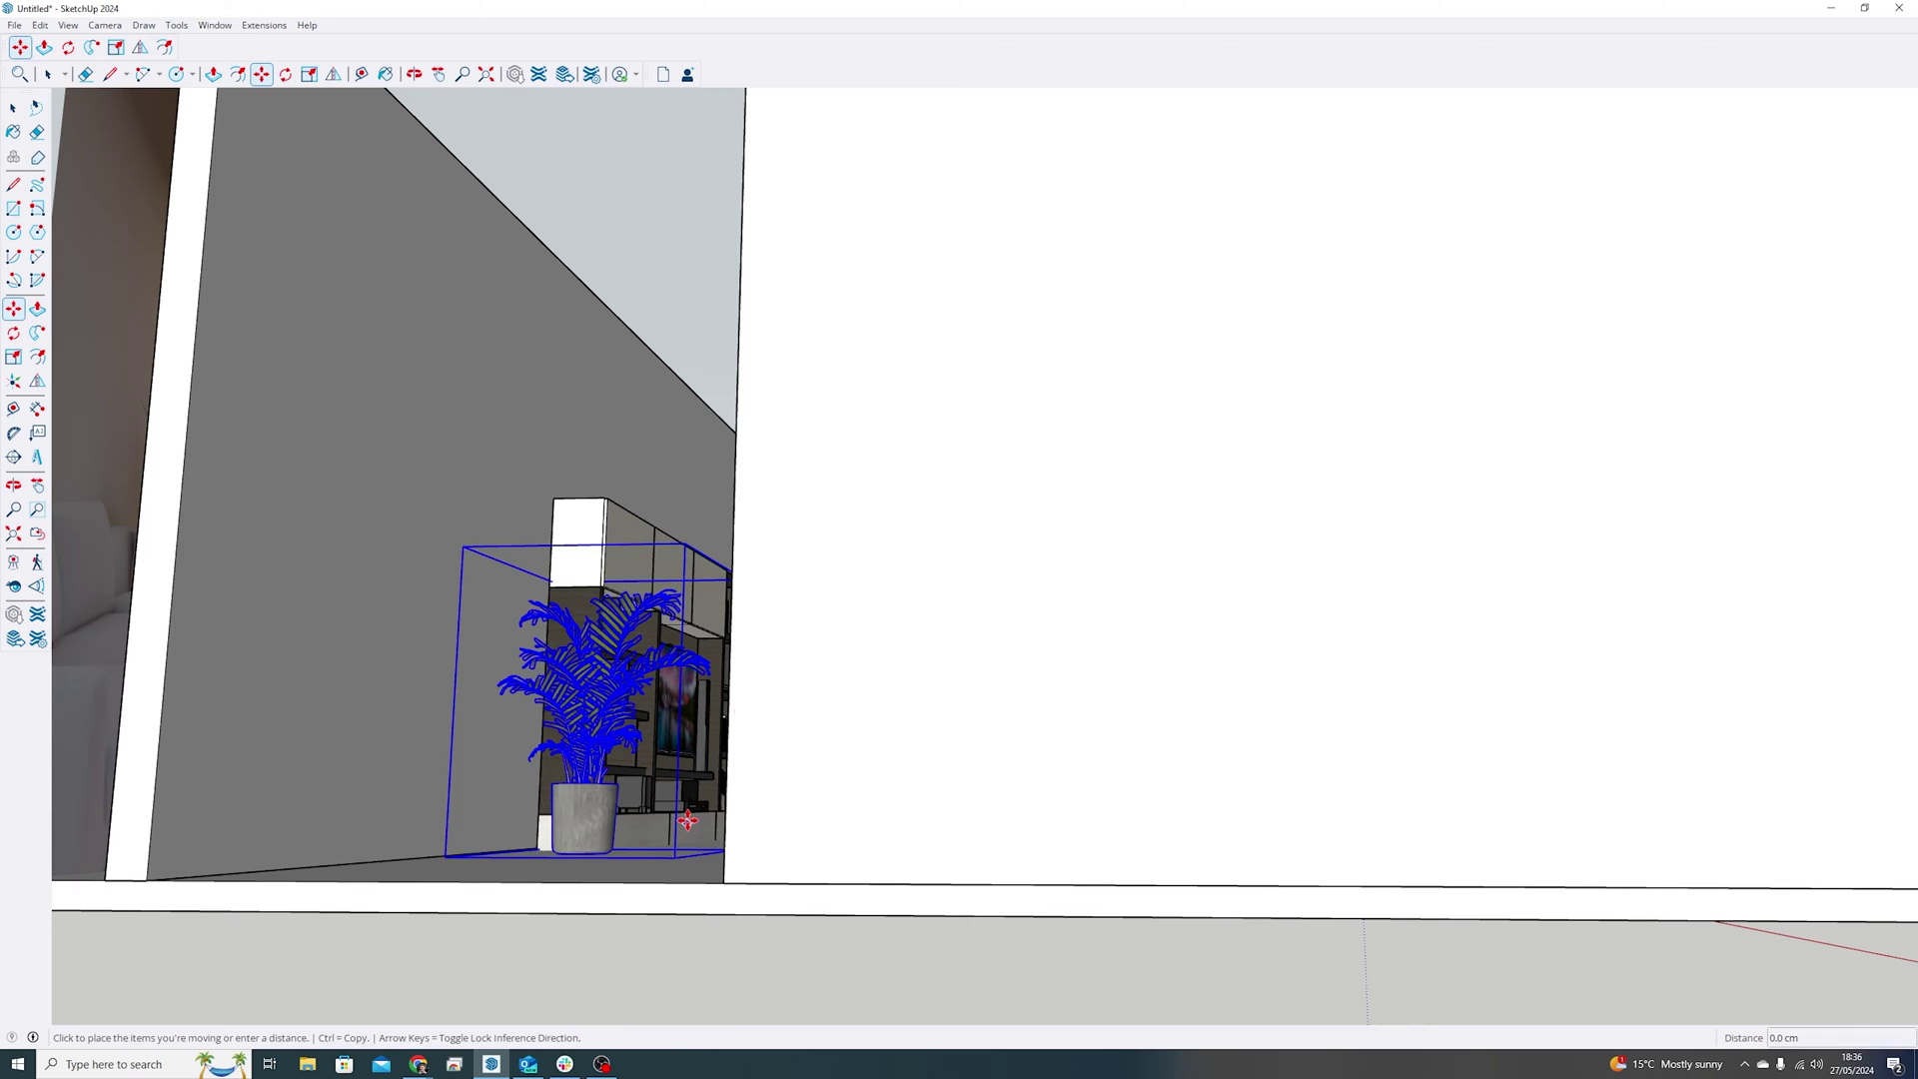
# Step: Adjust the TV wall unit's height so it stands on the floor in front of the wall
pyautogui.click(646, 504)
pyautogui.moveTo(728, 595); pyautogui.dragTo(622, 555, button='middle')
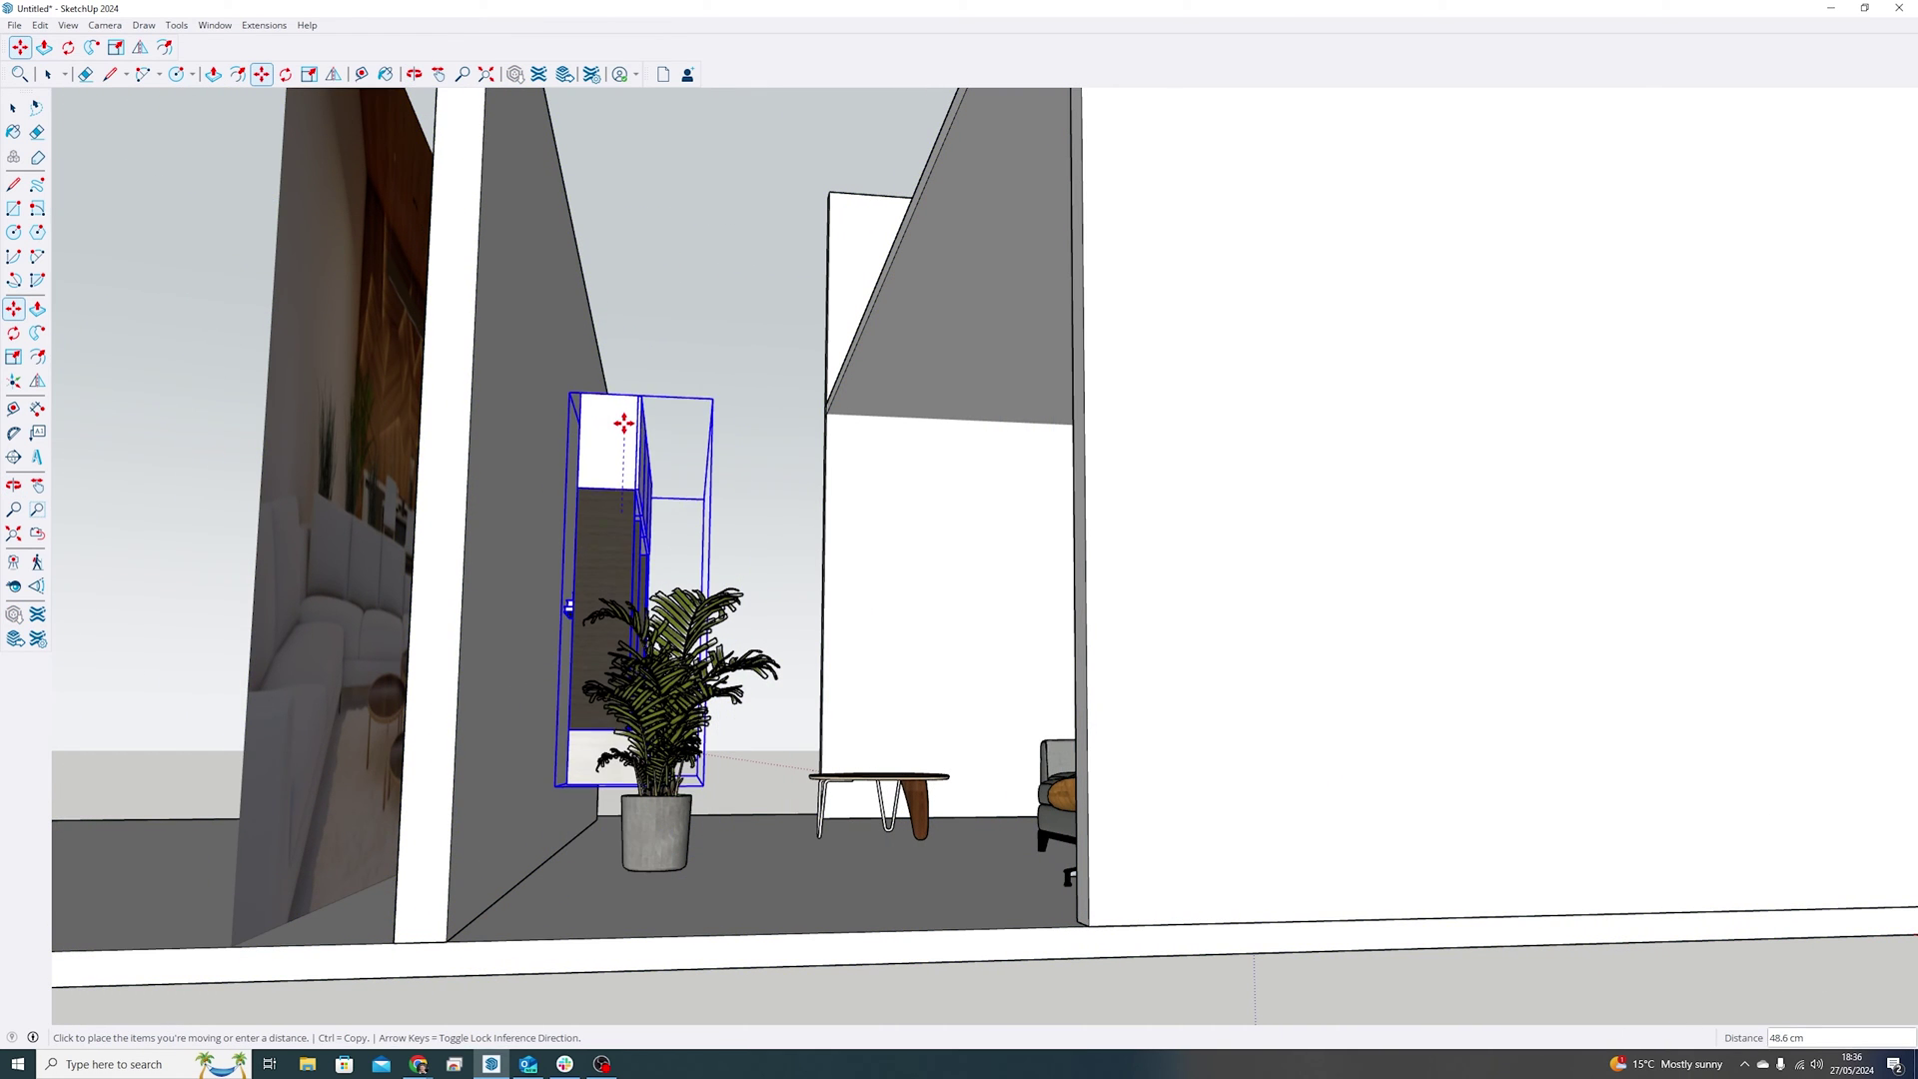
pyautogui.click(622, 498)
# Step: Move the curtains out of the room to the open side between the two walls
pyautogui.moveTo(640, 559); pyautogui.dragTo(1528, 589, button='middle')
pyautogui.scroll(-4, 1087, 723)
pyautogui.click(1535, 591)
pyautogui.click(672, 642)
pyautogui.moveTo(672, 642); pyautogui.dragTo(1220, 769, button='middle')
# Step: Rotate the curtains so they run parallel to the floor edge across the room's open side
pyautogui.press('q')
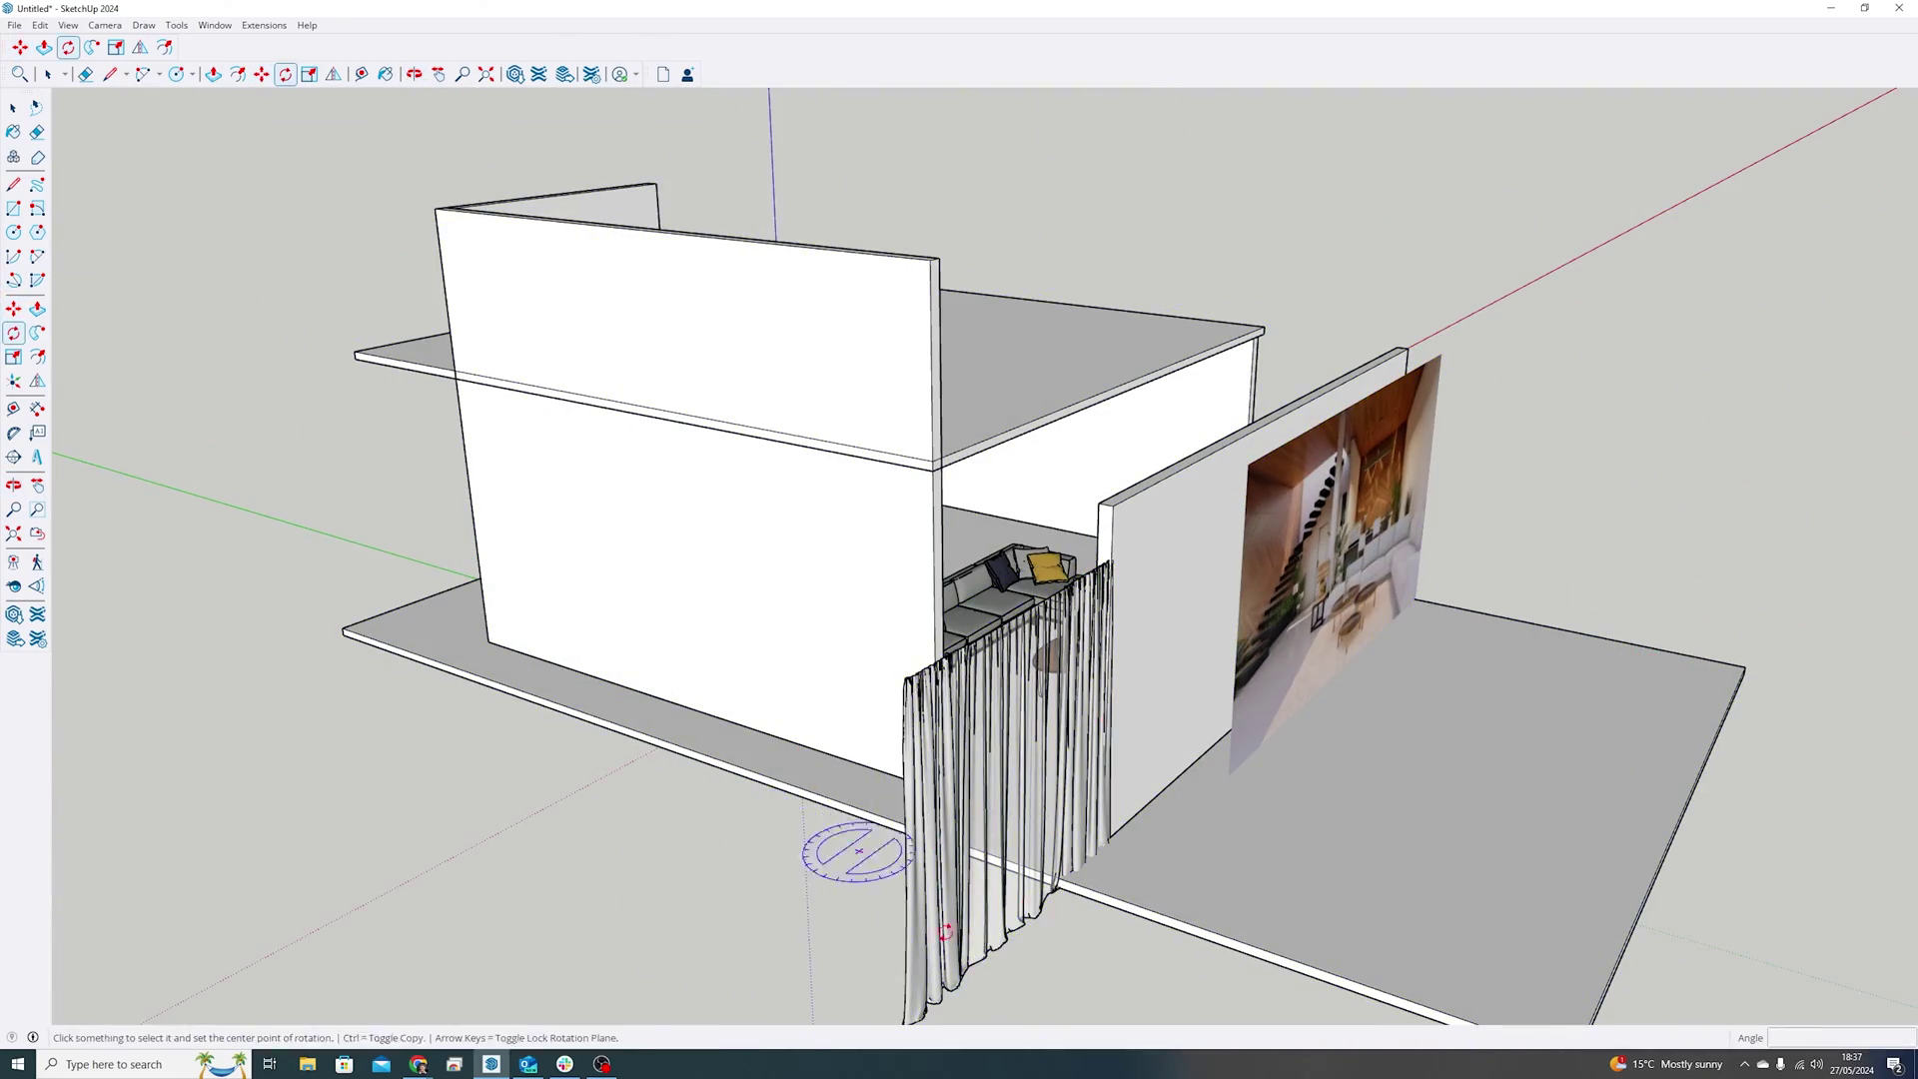
pyautogui.click(1055, 941)
pyautogui.click(1075, 873)
pyautogui.moveTo(1075, 873); pyautogui.dragTo(1228, 1014, button='middle')
pyautogui.click(13, 309)
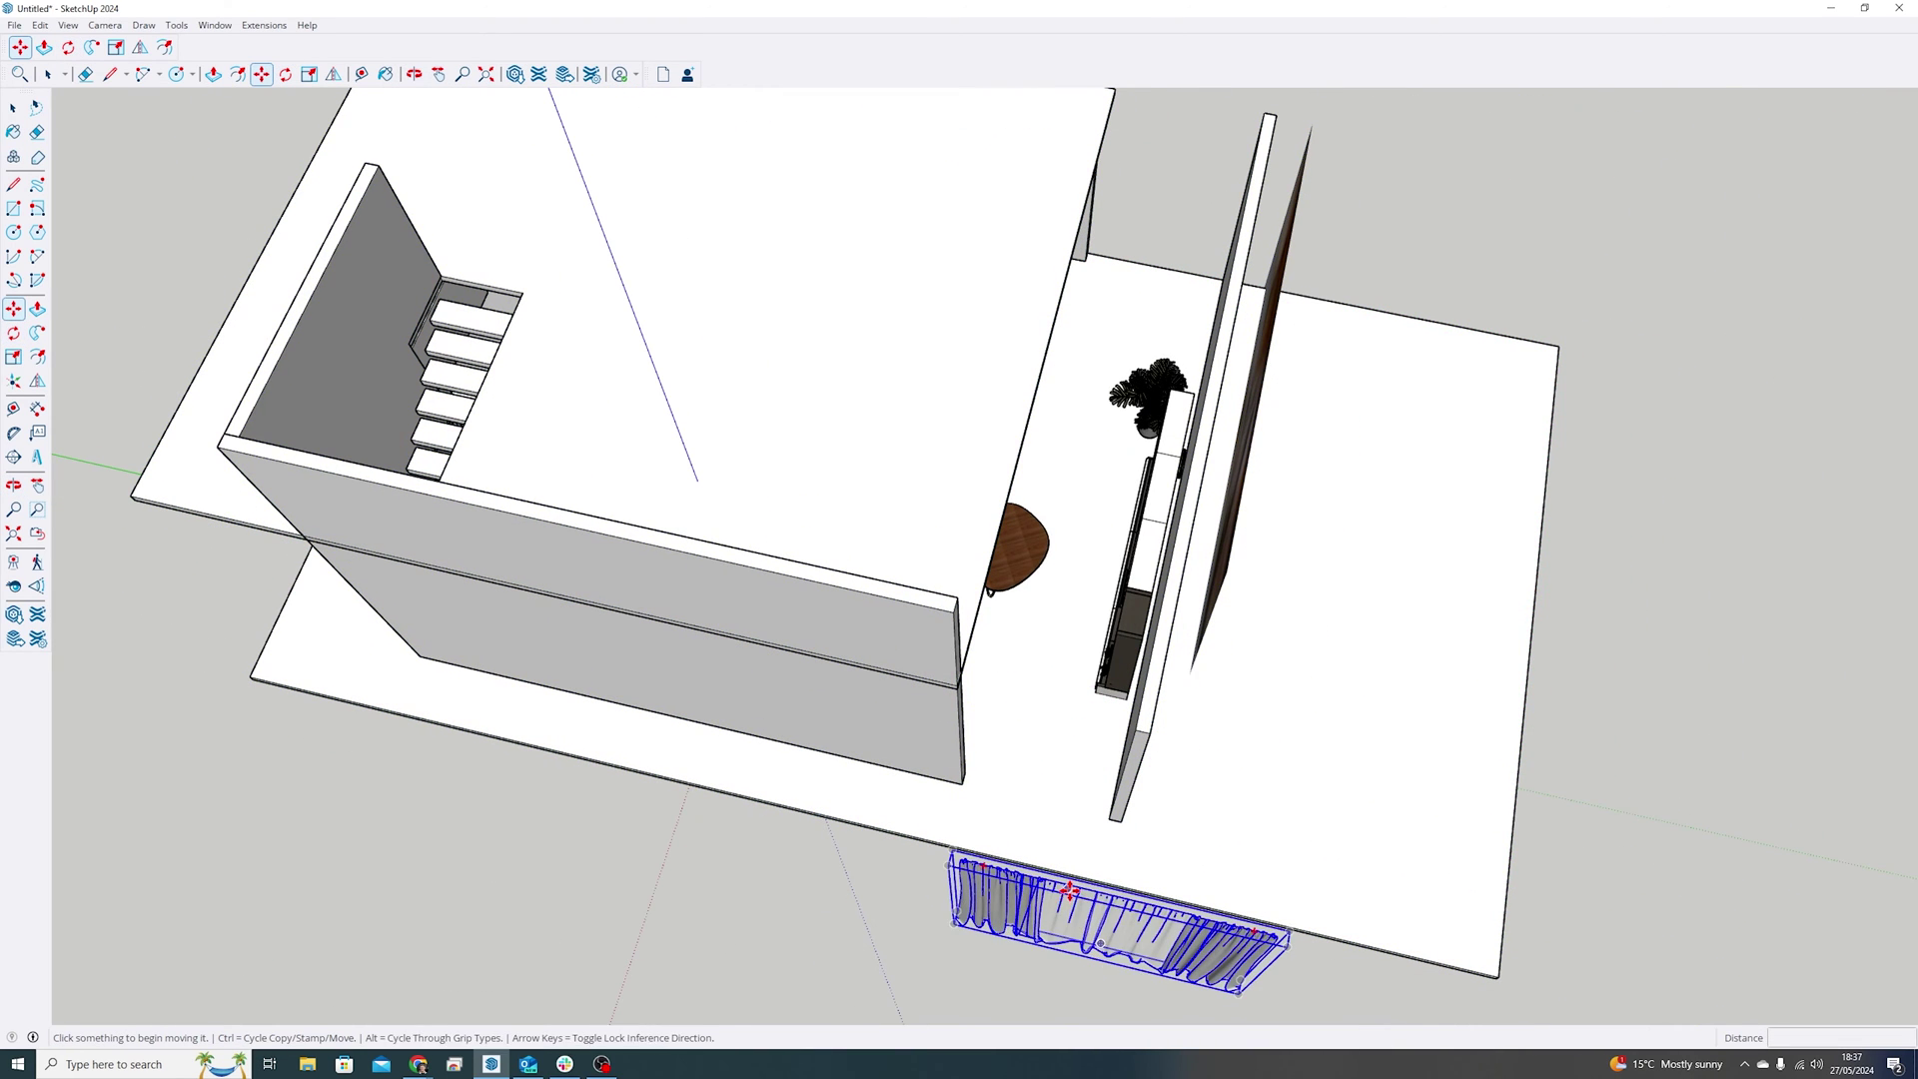
# Step: Move the curtains onto the building's floor so they fill the opening between the end wall and the TV unit wall
pyautogui.click(1100, 945)
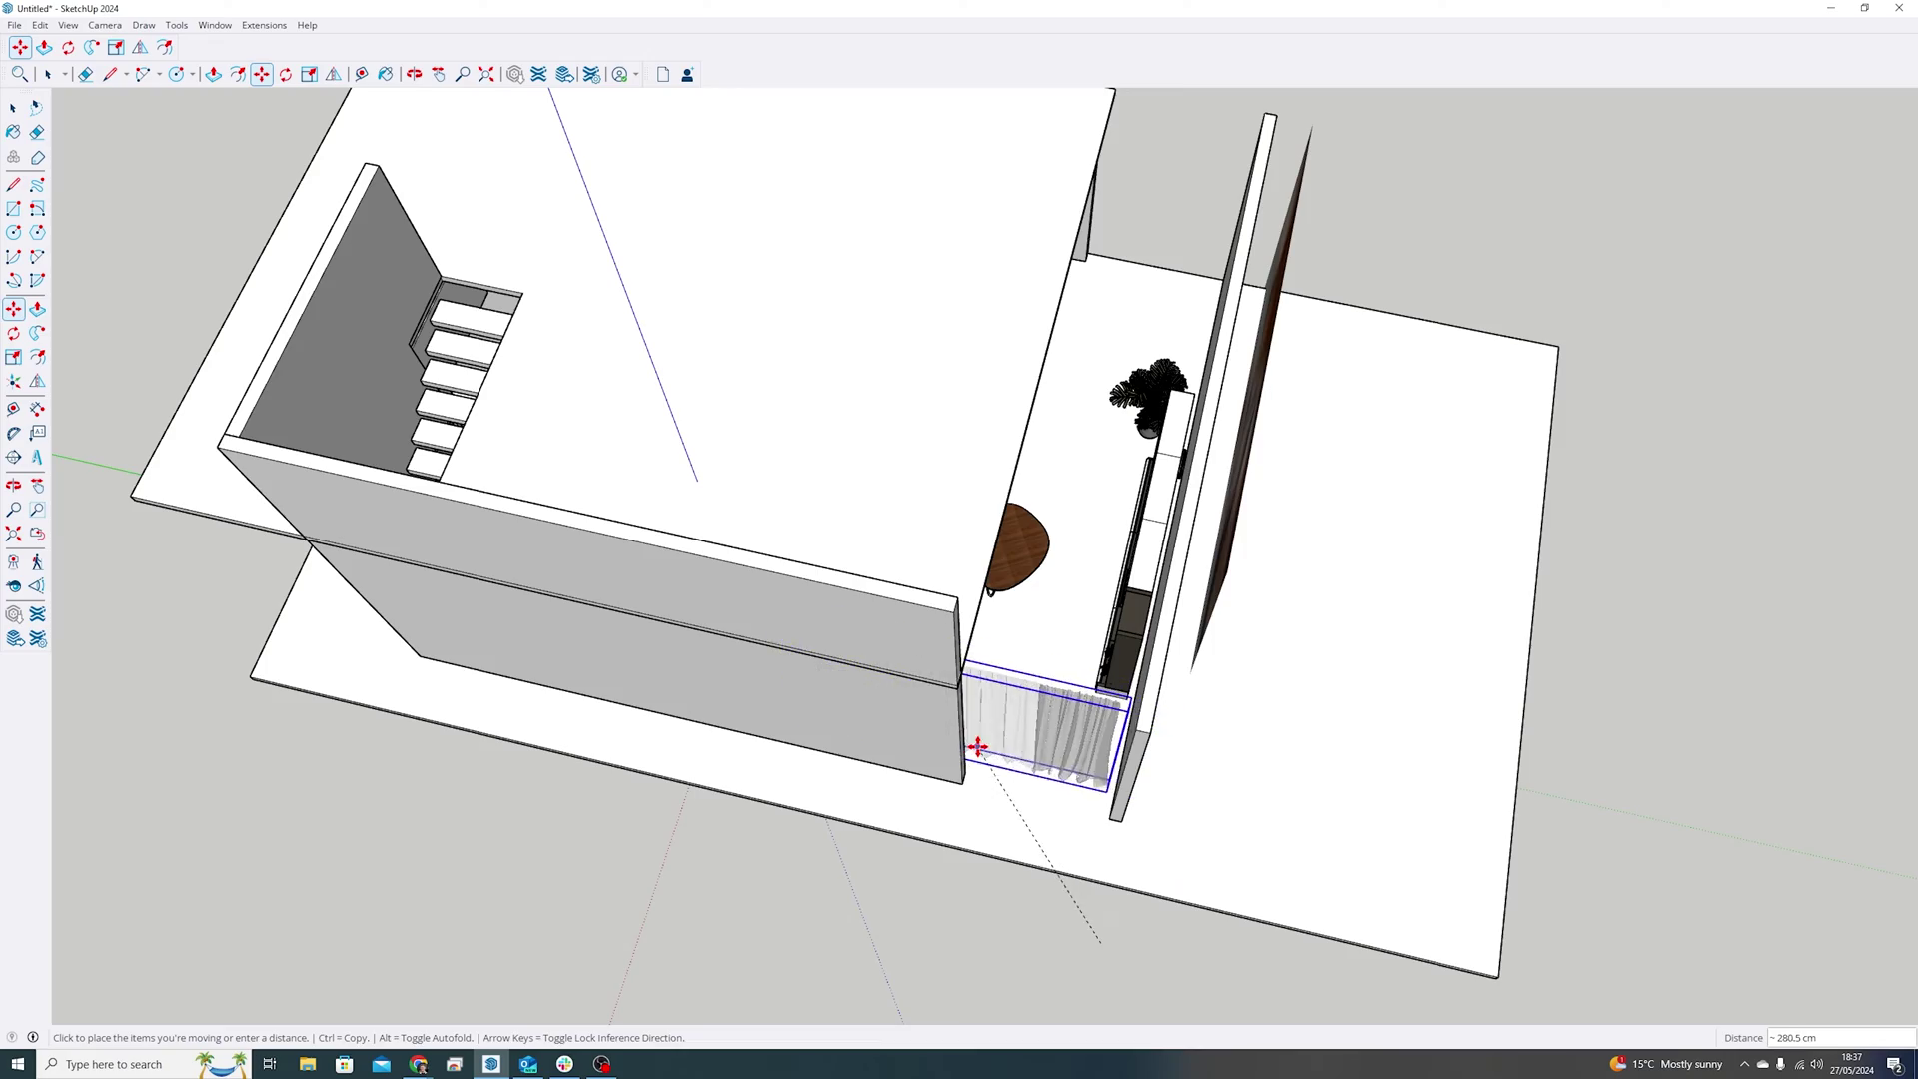
pyautogui.click(982, 748)
pyautogui.moveTo(988, 751); pyautogui.dragTo(415, 437, button='middle')
pyautogui.moveTo(879, 540); pyautogui.dragTo(386, 429, button='middle')
pyautogui.scroll(6, 856, 499)
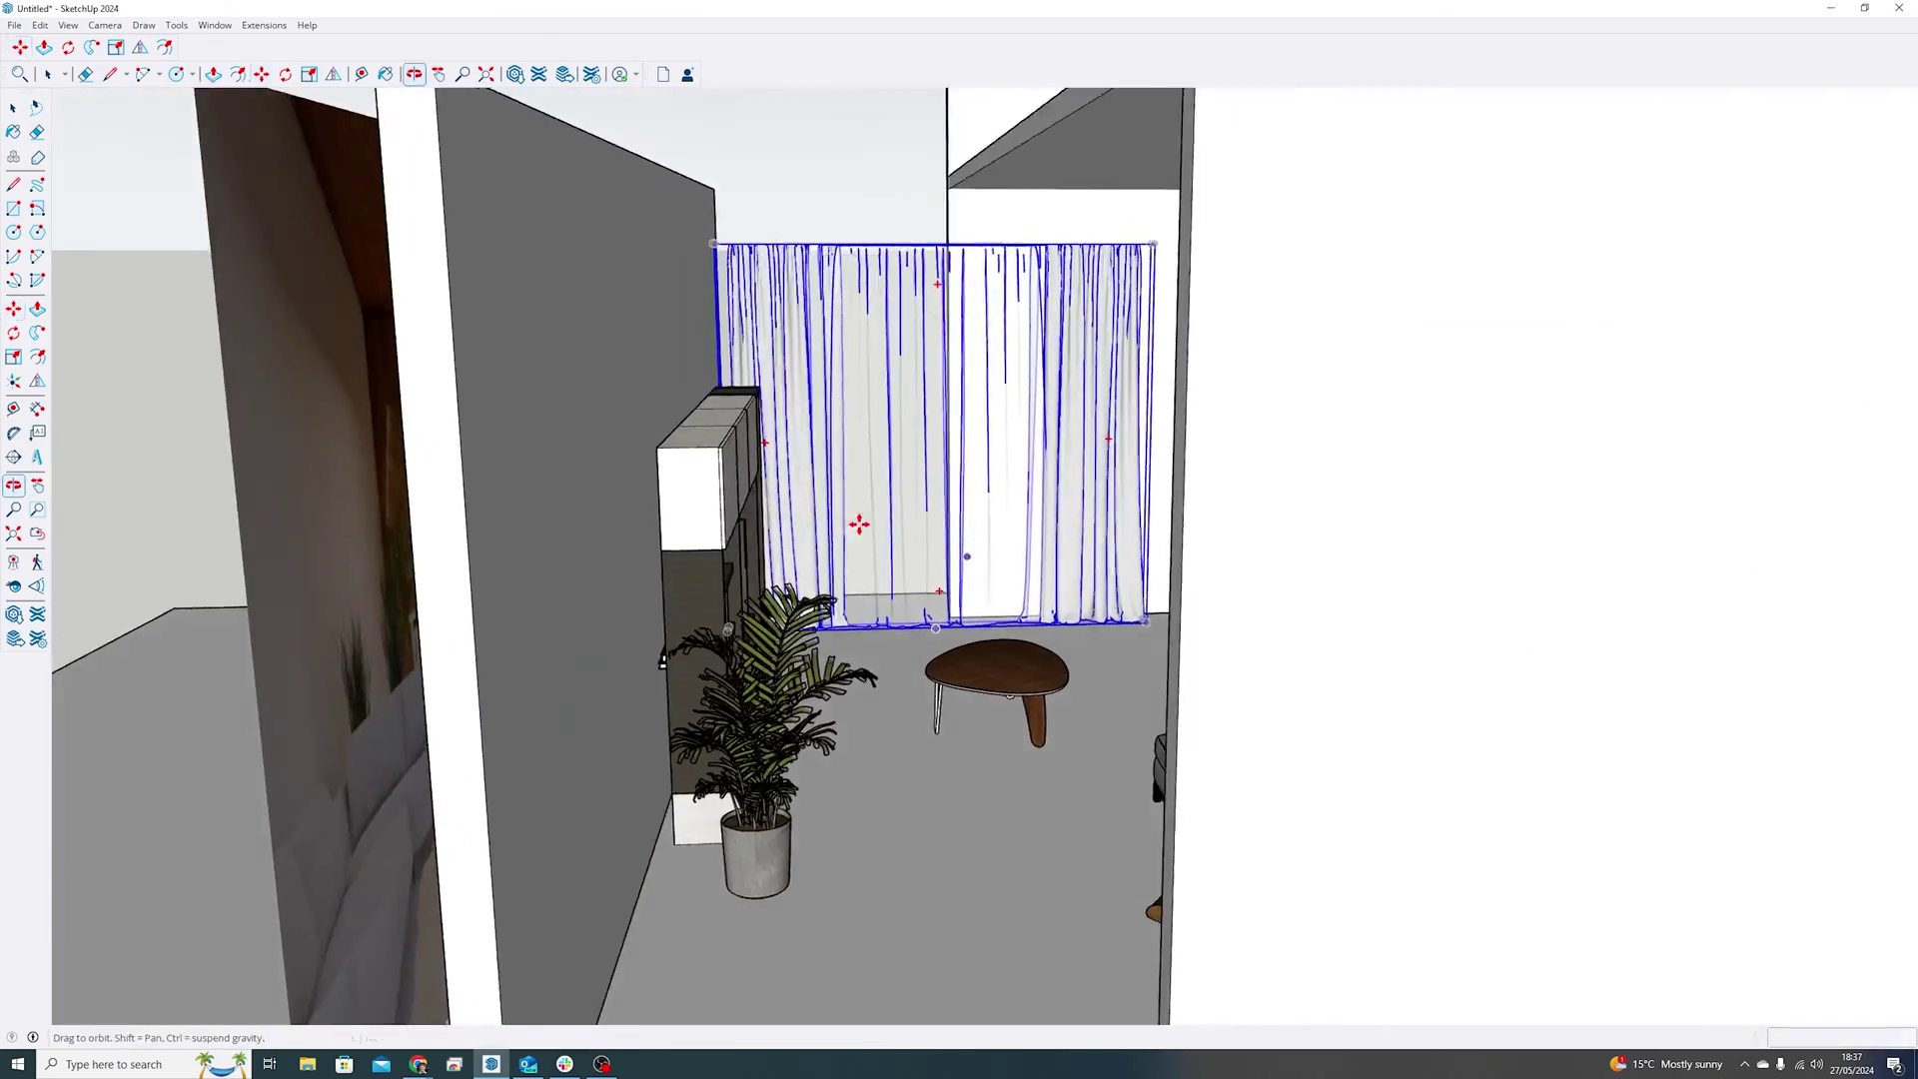
pyautogui.moveTo(856, 523); pyautogui.dragTo(884, 619, button='middle')
pyautogui.scroll(-5, 883, 619)
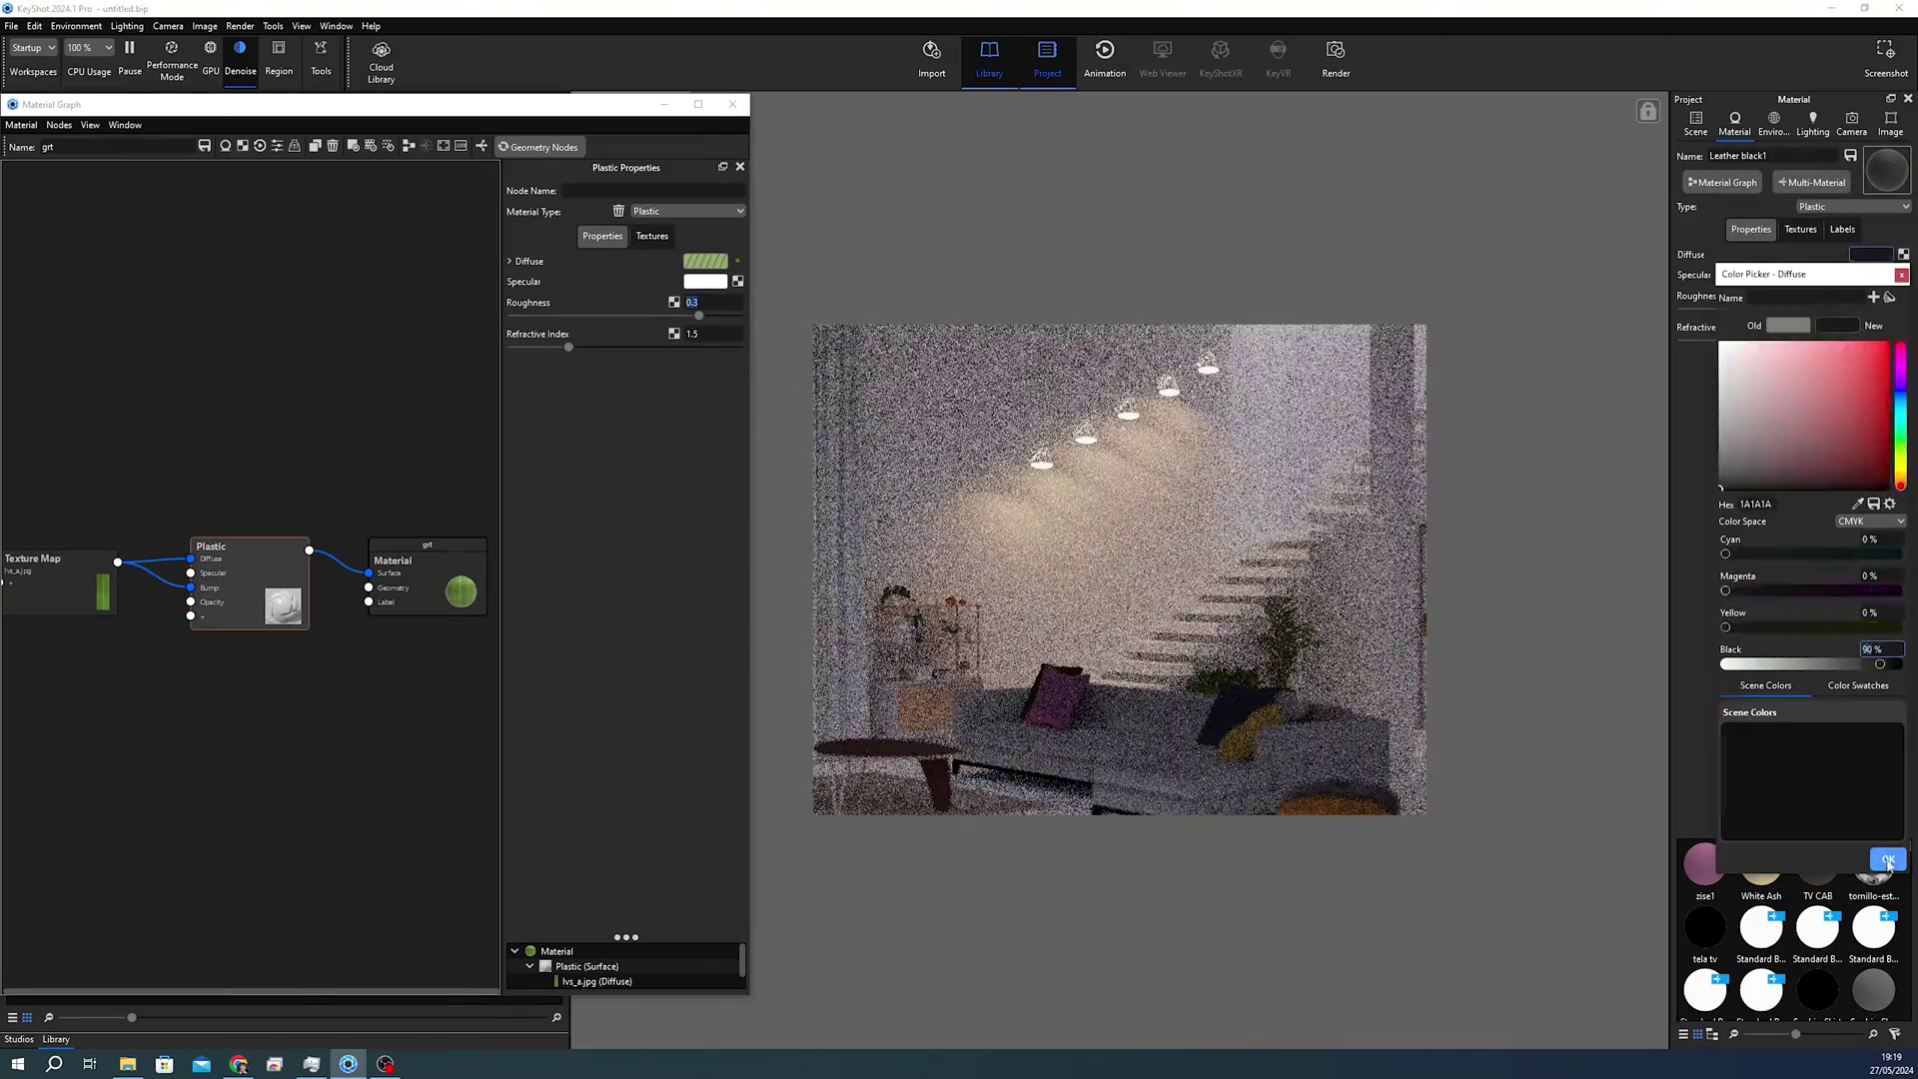
# Step: In KeyShot, apply a library material to the foreground chair and set the ka1 material's type to Plastic
pyautogui.moveTo(252, 809); pyautogui.dragTo(1333, 807)
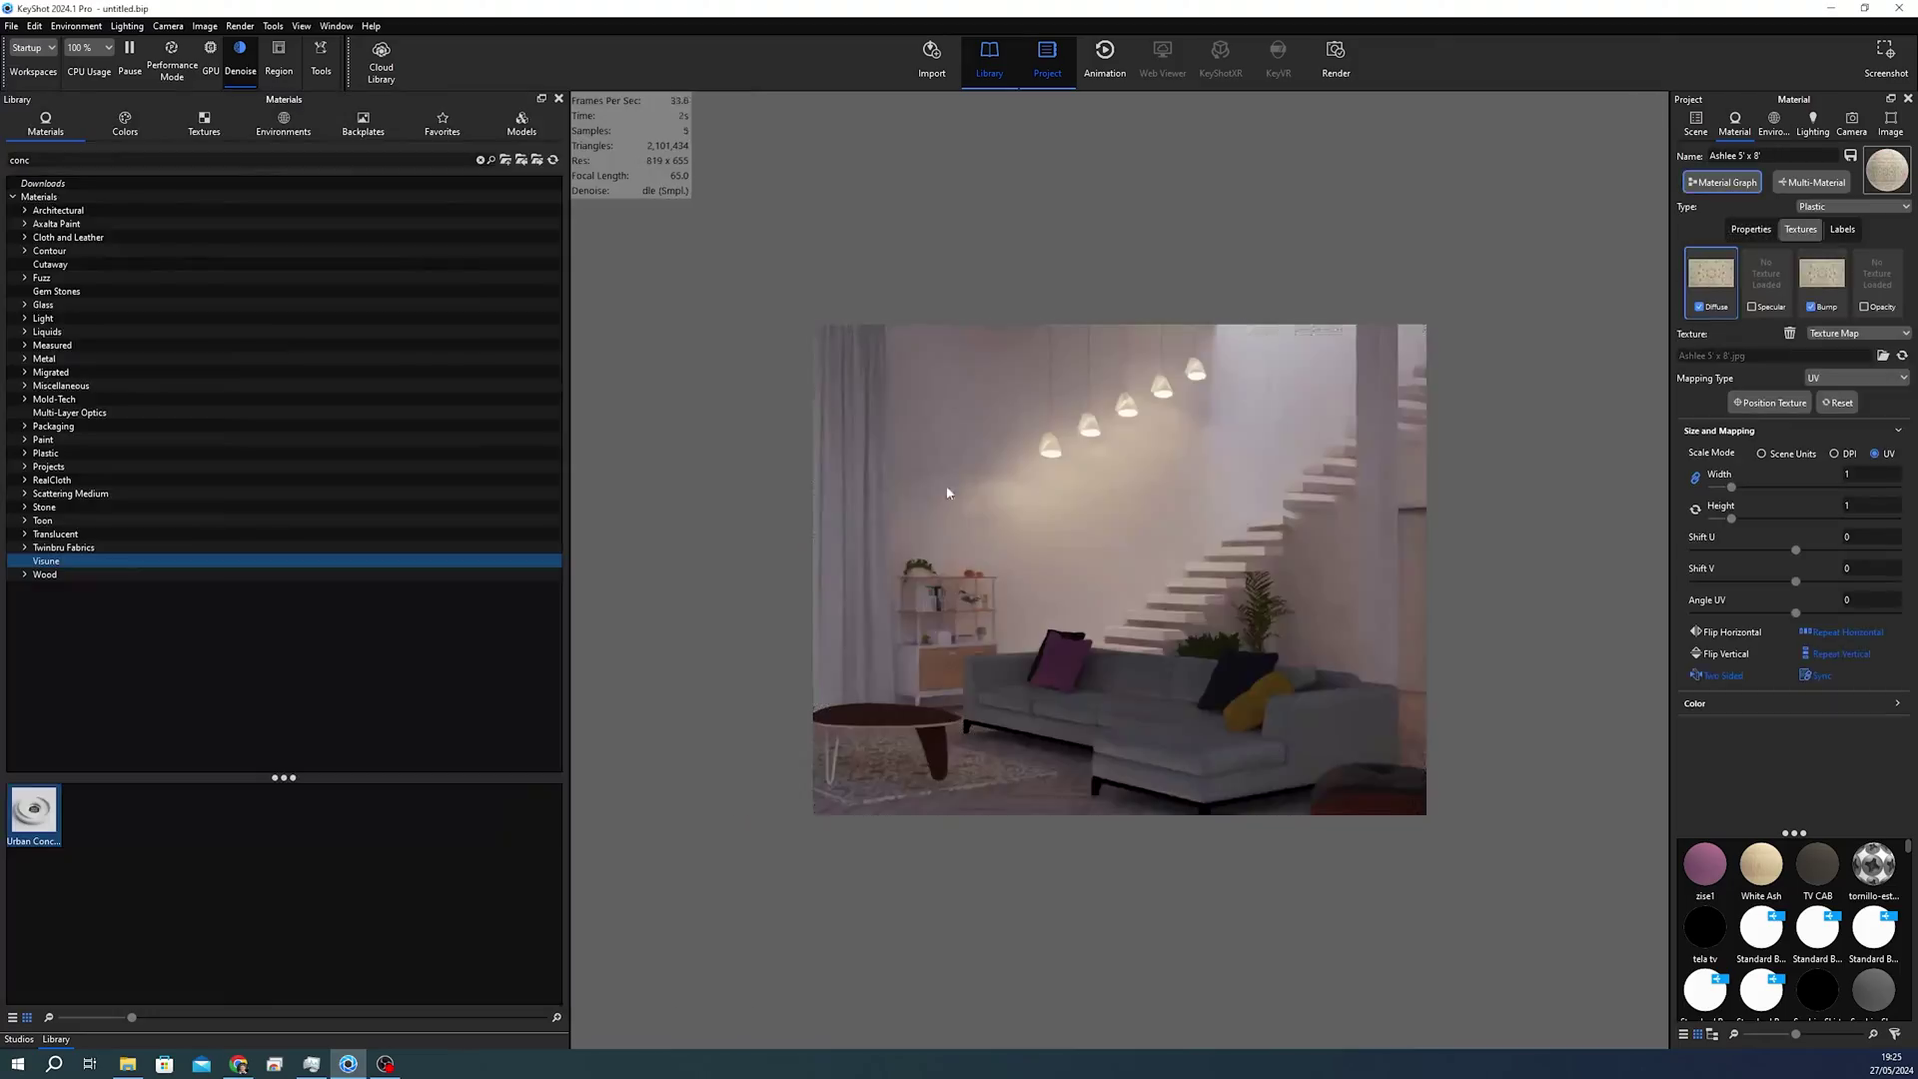
pyautogui.doubleClick(1875, 295)
pyautogui.click(1853, 207)
pyautogui.click(1837, 326)
pyautogui.doubleClick(1876, 294)
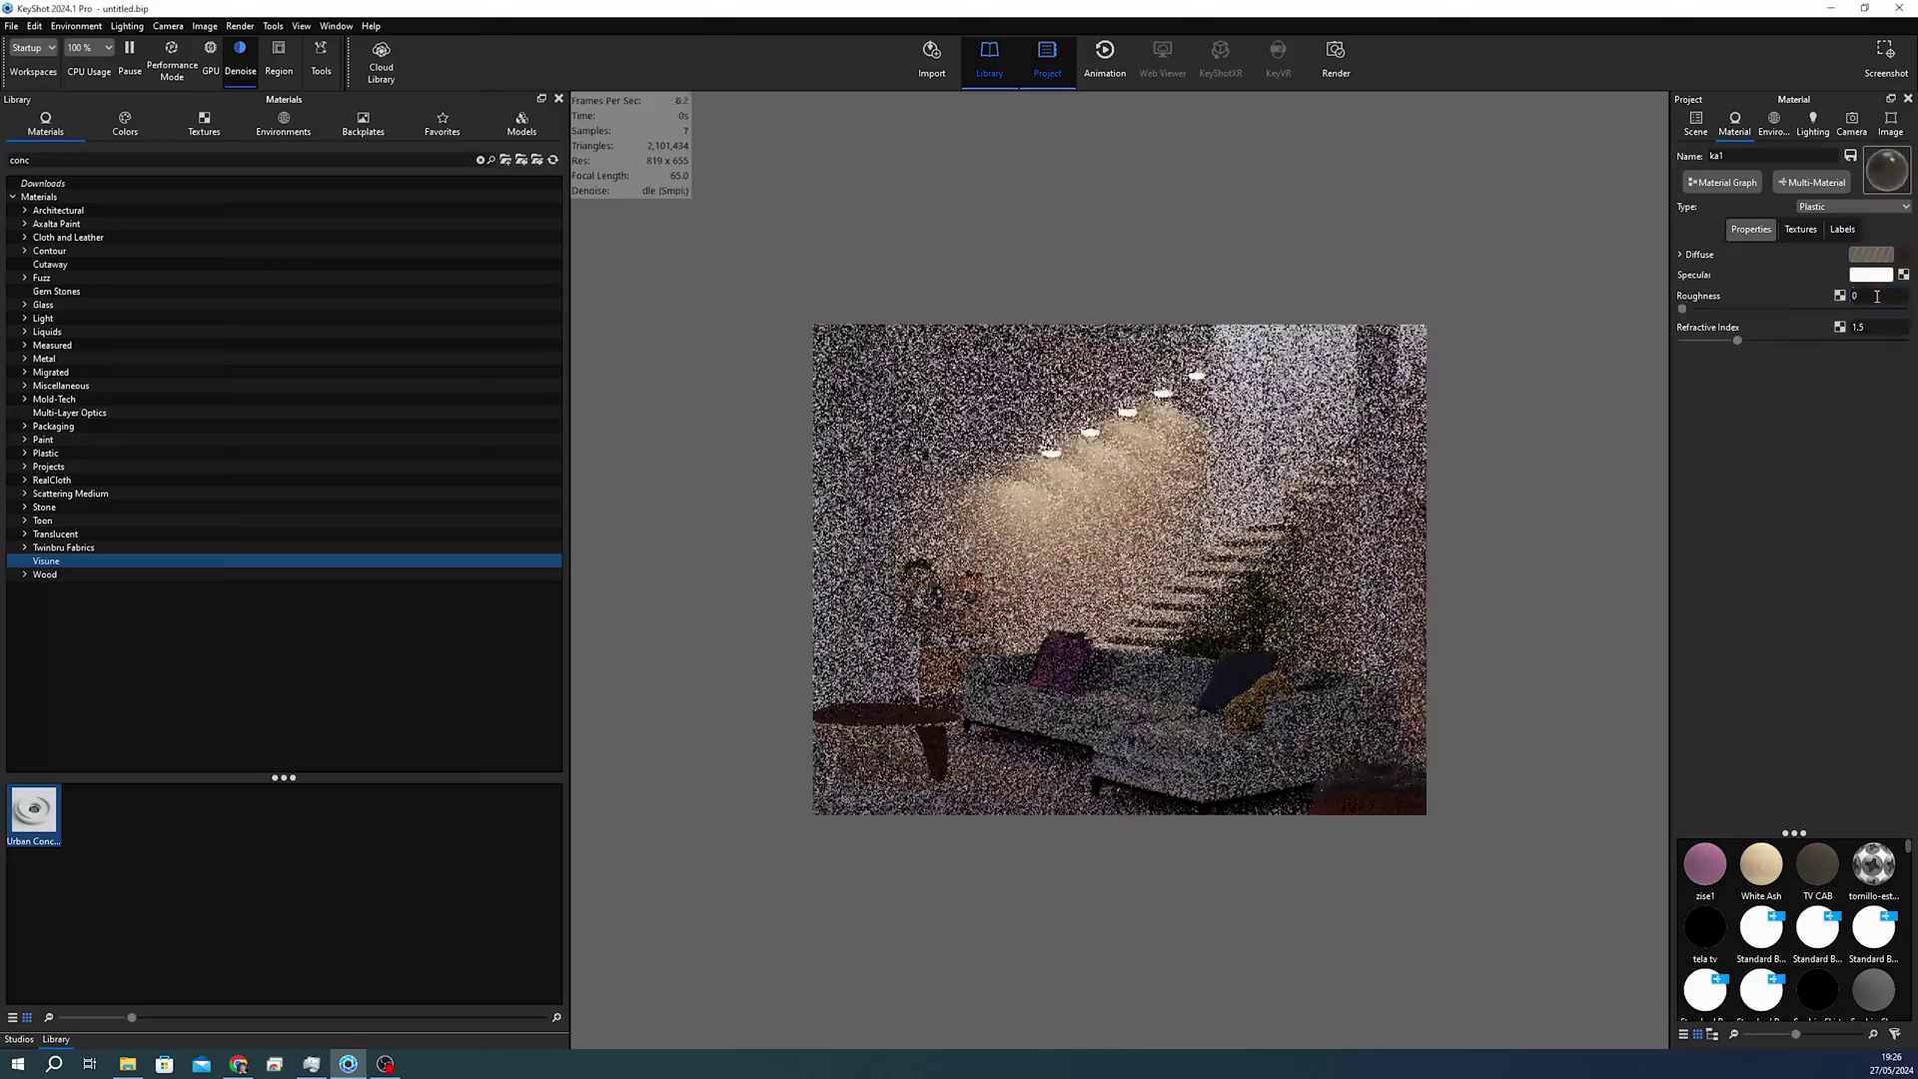
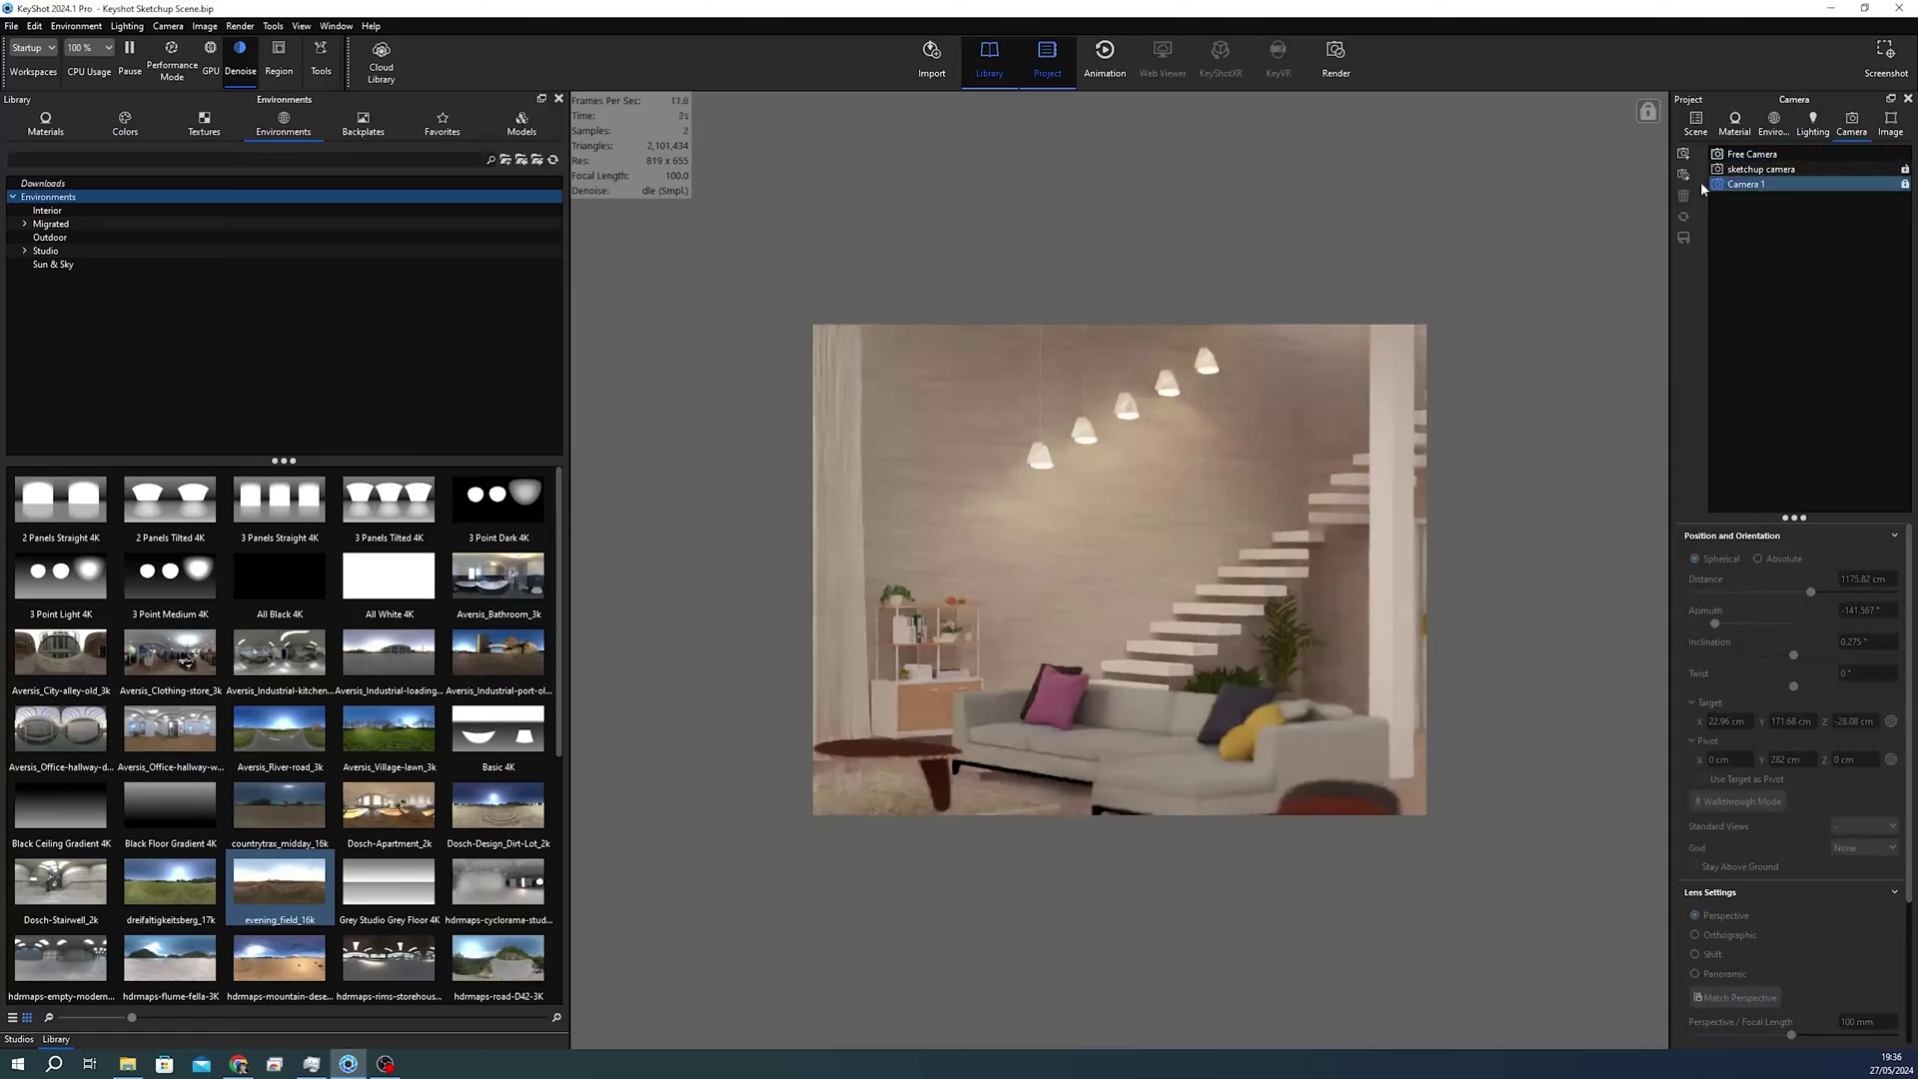
# Step: Light the scene with the outdoor Dosch-Design_Dirt-Lot_2k environment rotated to 29°, after trying rural_asphalt_road_24k
pyautogui.moveTo(170, 881); pyautogui.dragTo(857, 844)
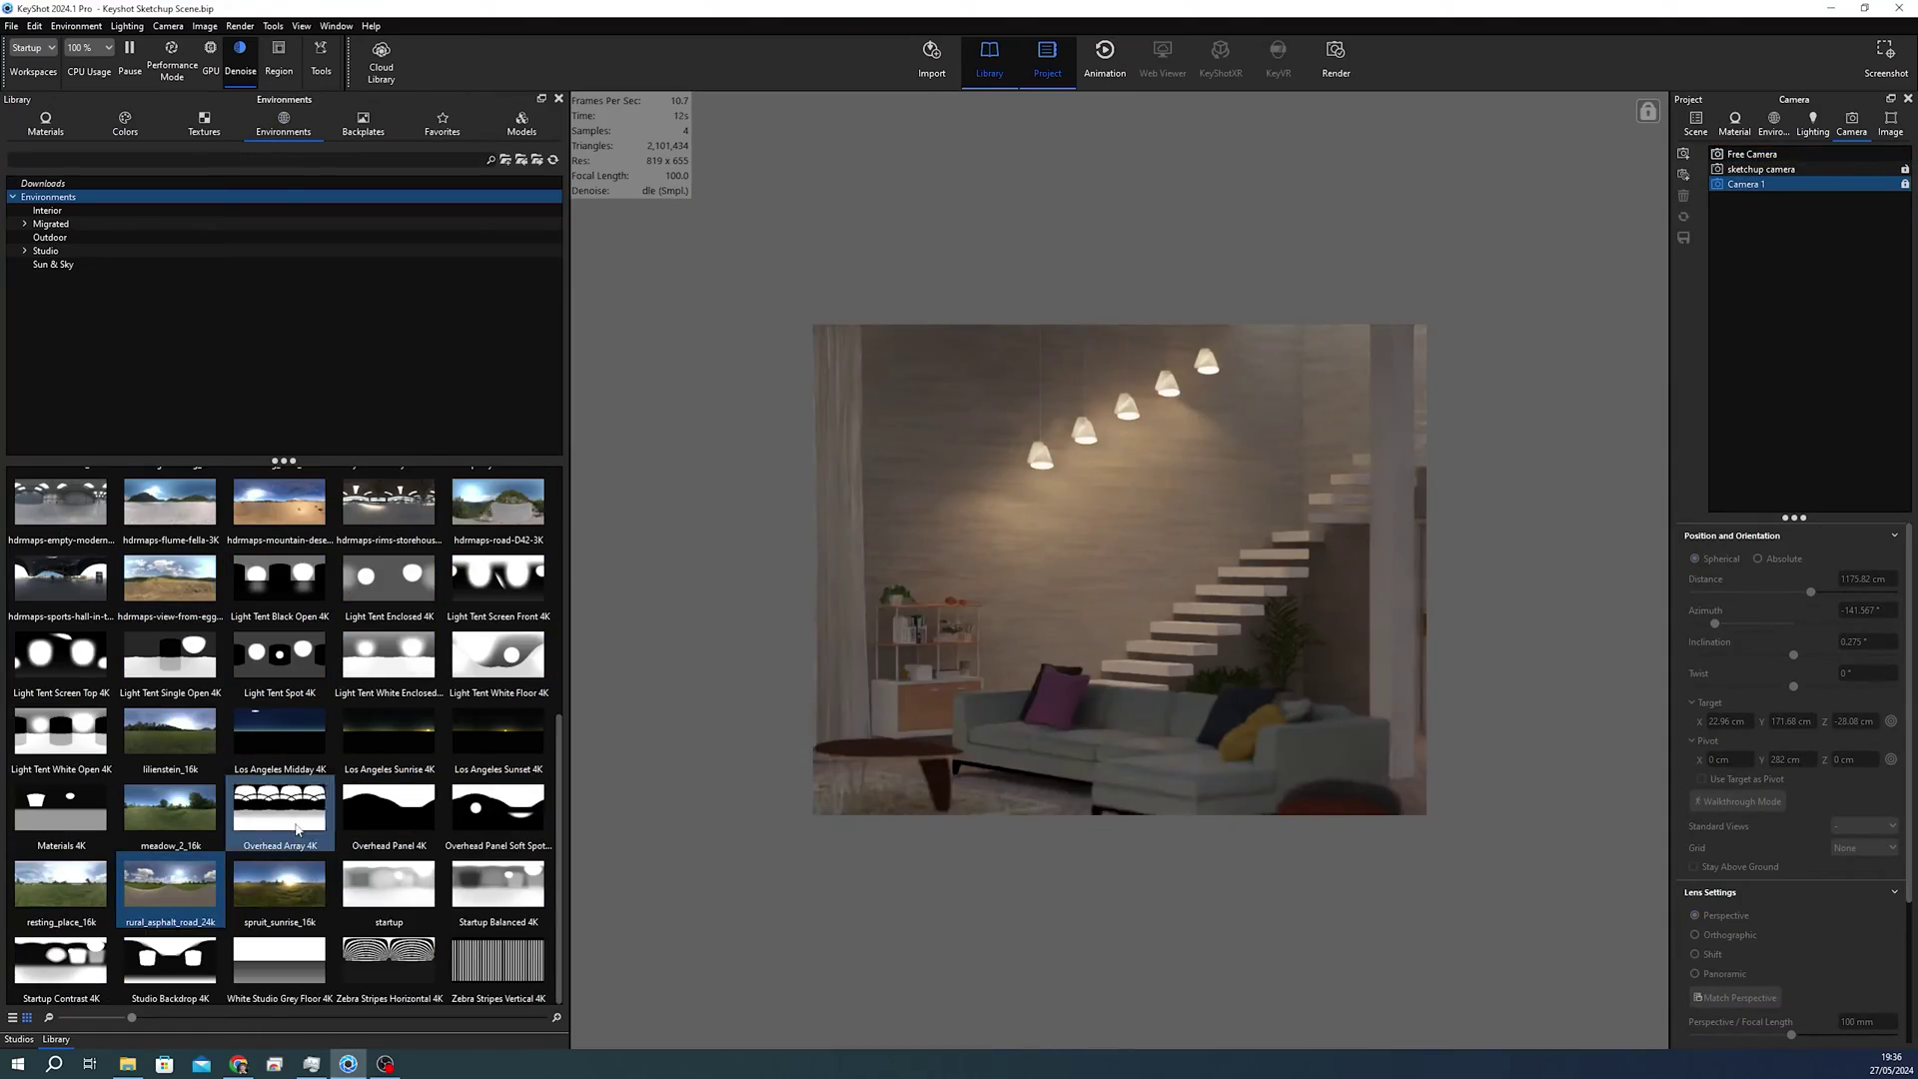
pyautogui.click(50, 237)
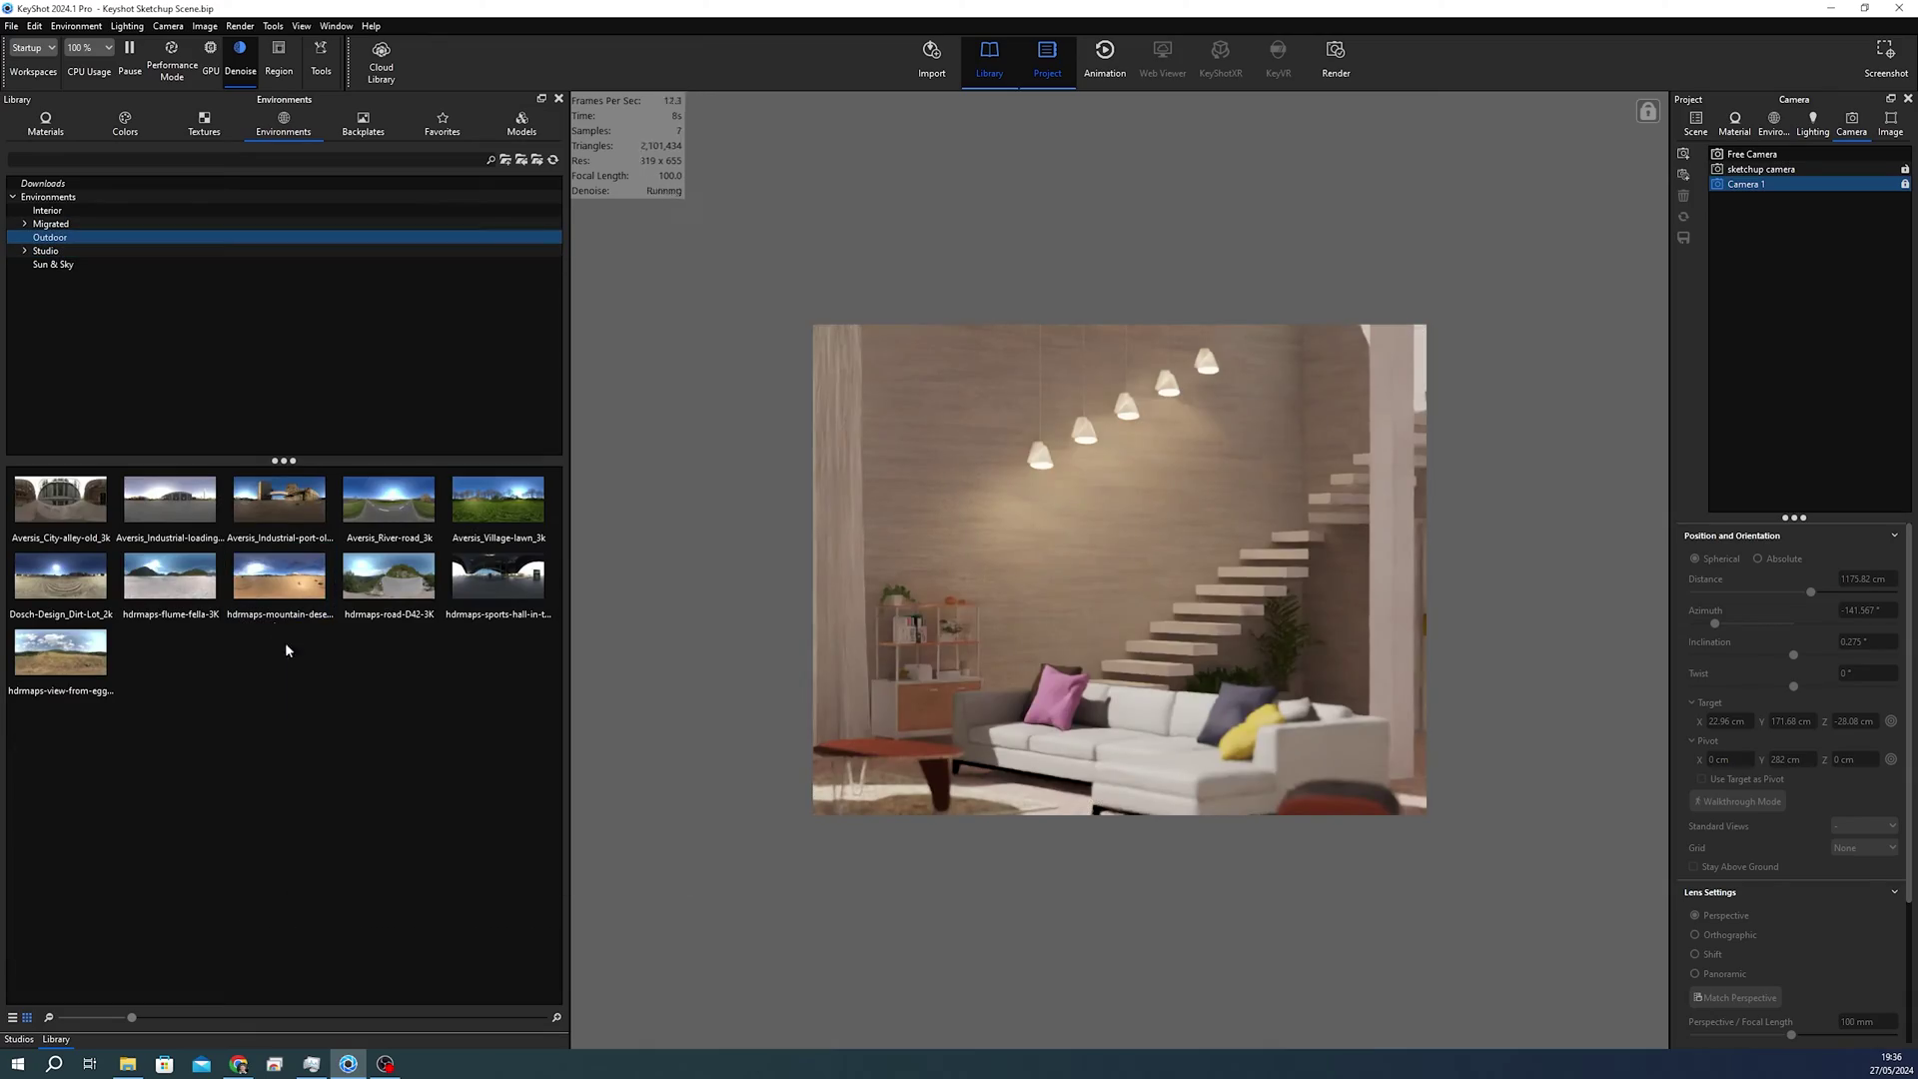
pyautogui.moveTo(1795, 691); pyautogui.dragTo(1787, 690)
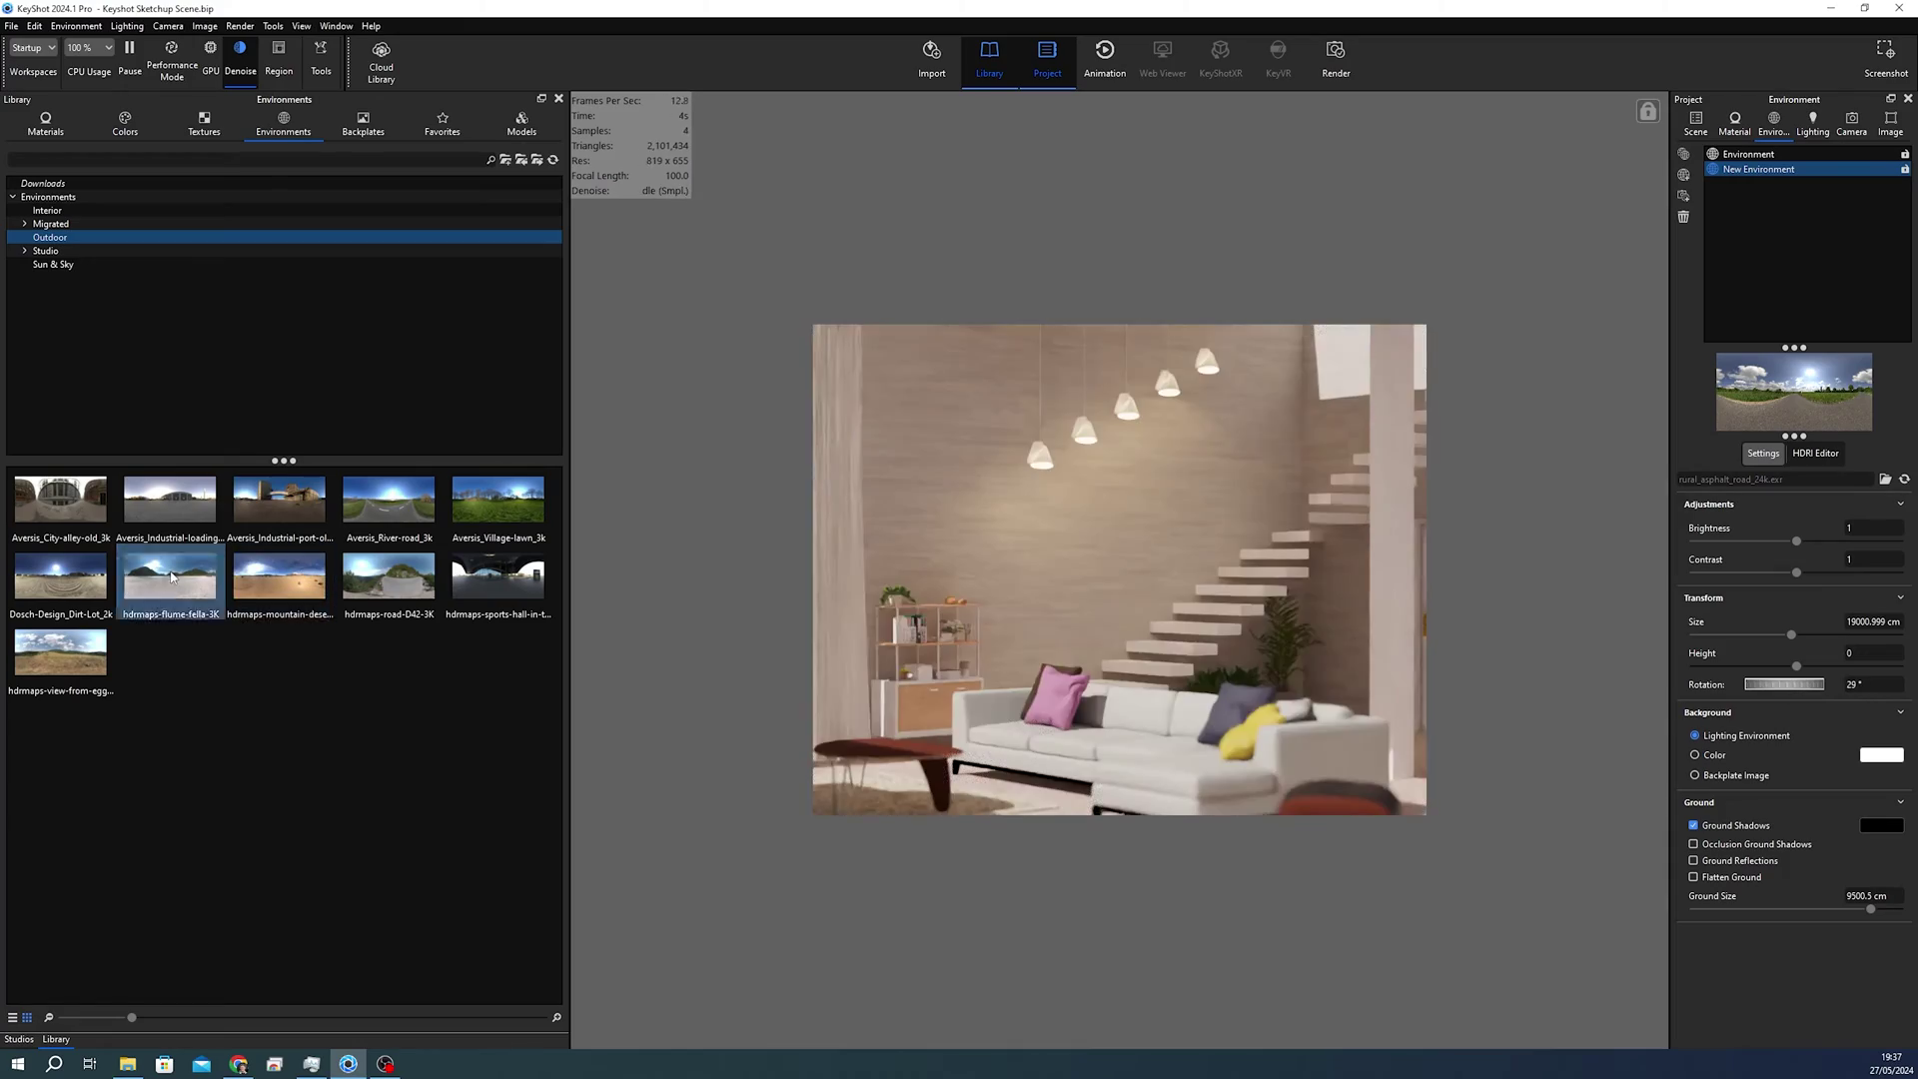
pyautogui.doubleClick(60, 576)
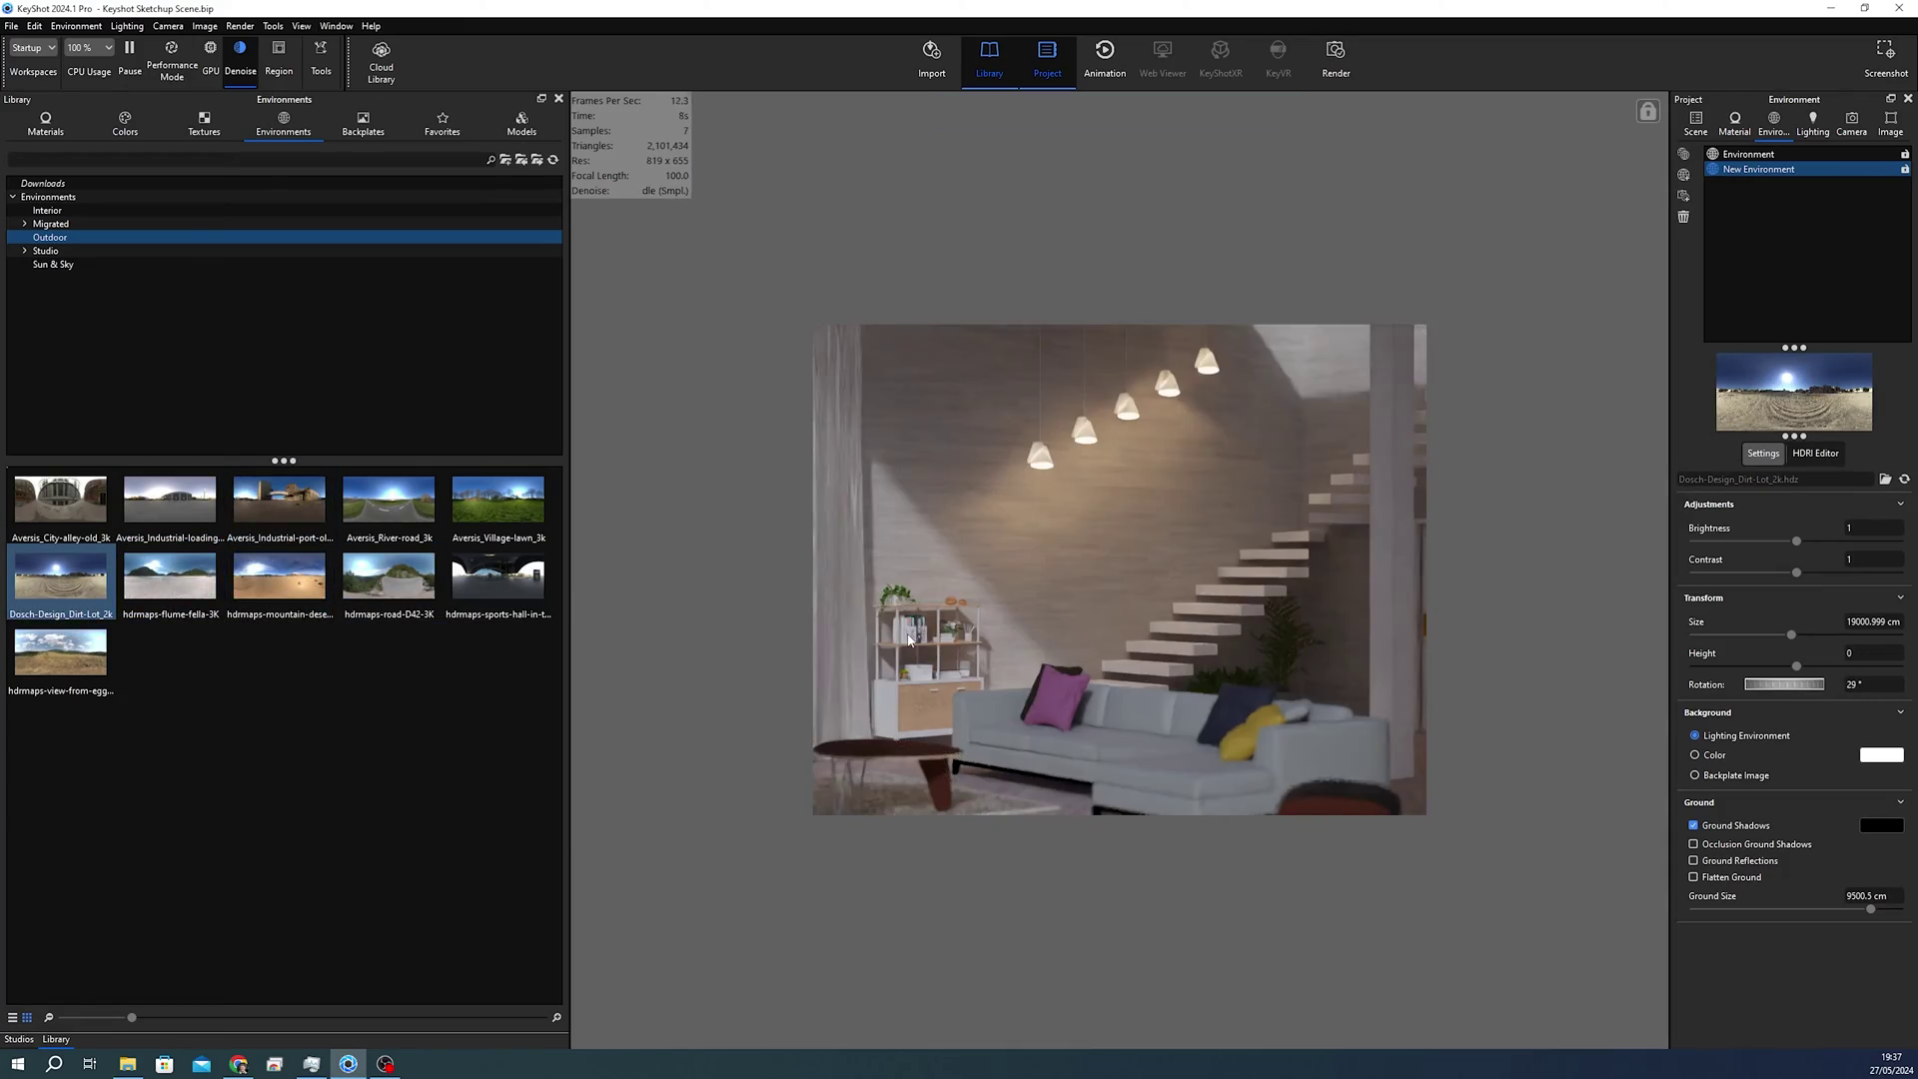
# Step: Change the [Color_001] material's type to Plastic (Cloudy)
pyautogui.click(1681, 297)
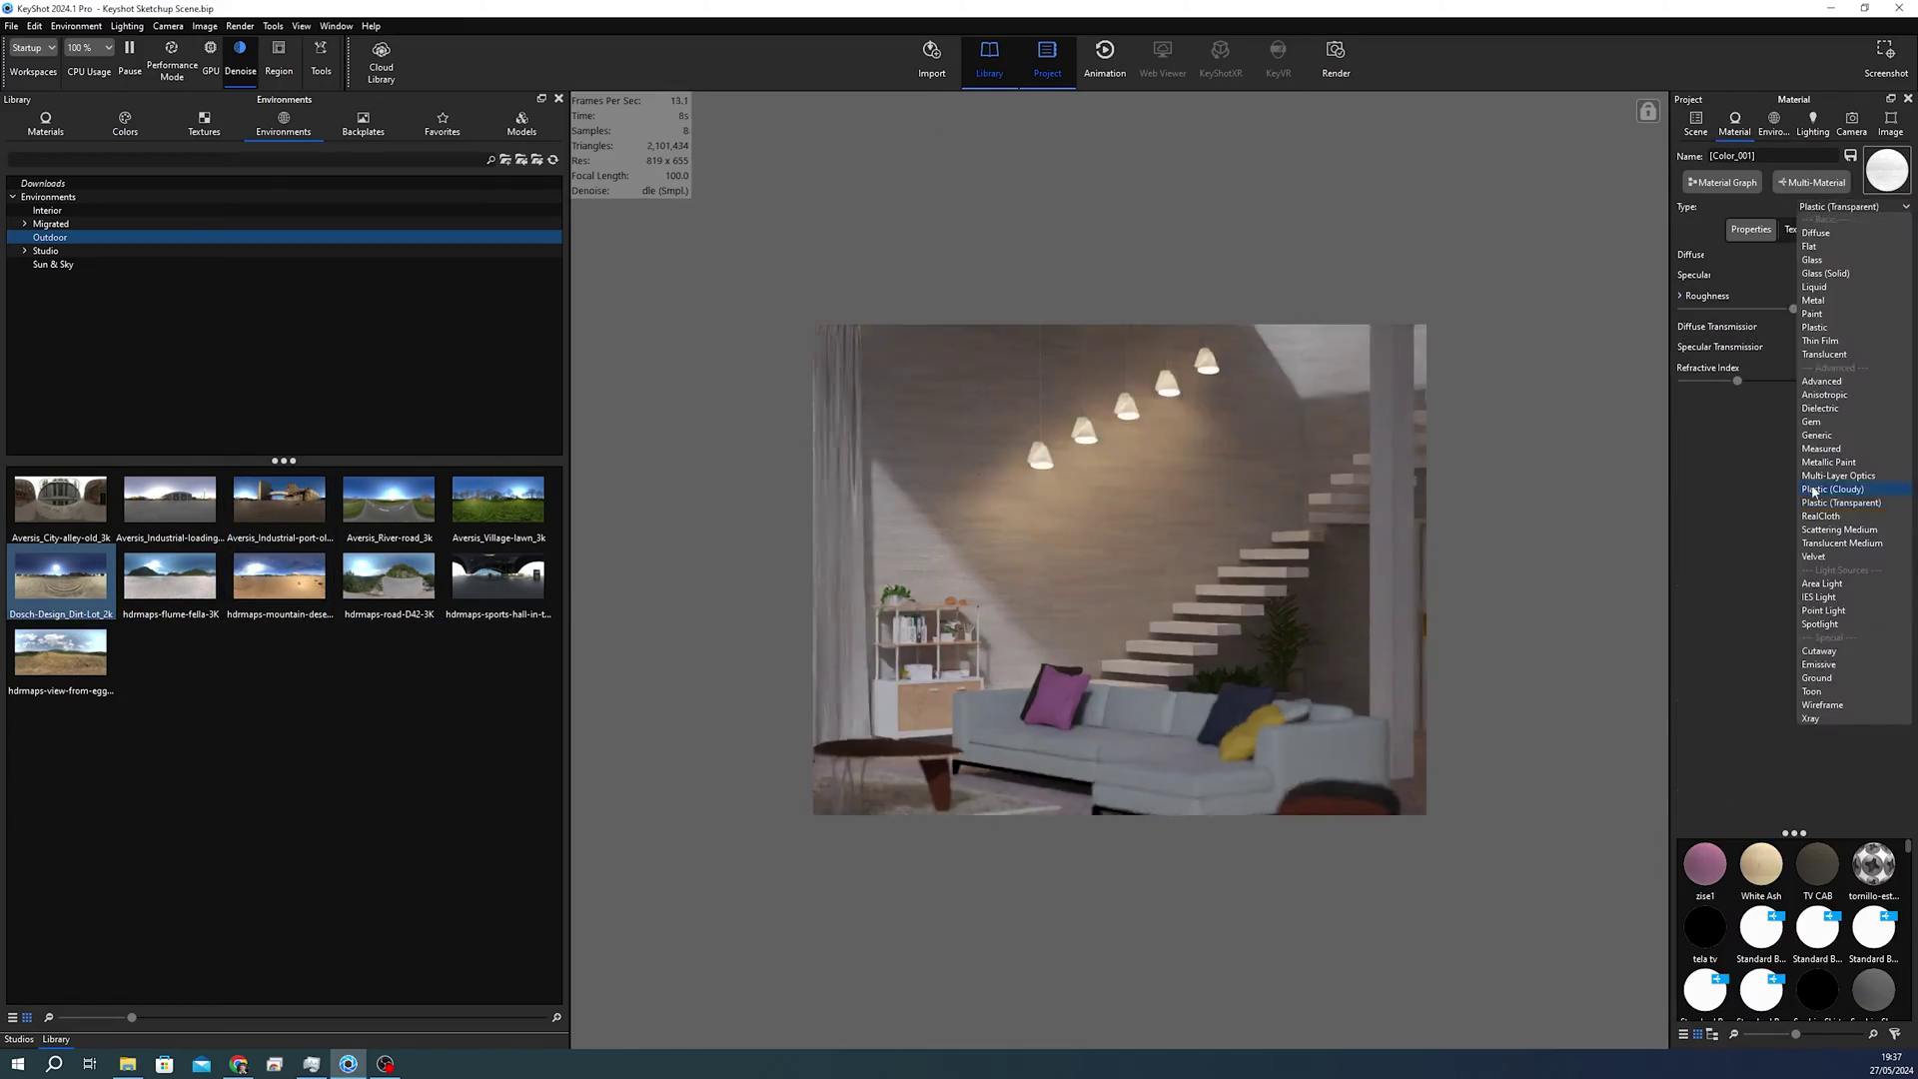
pyautogui.click(1813, 490)
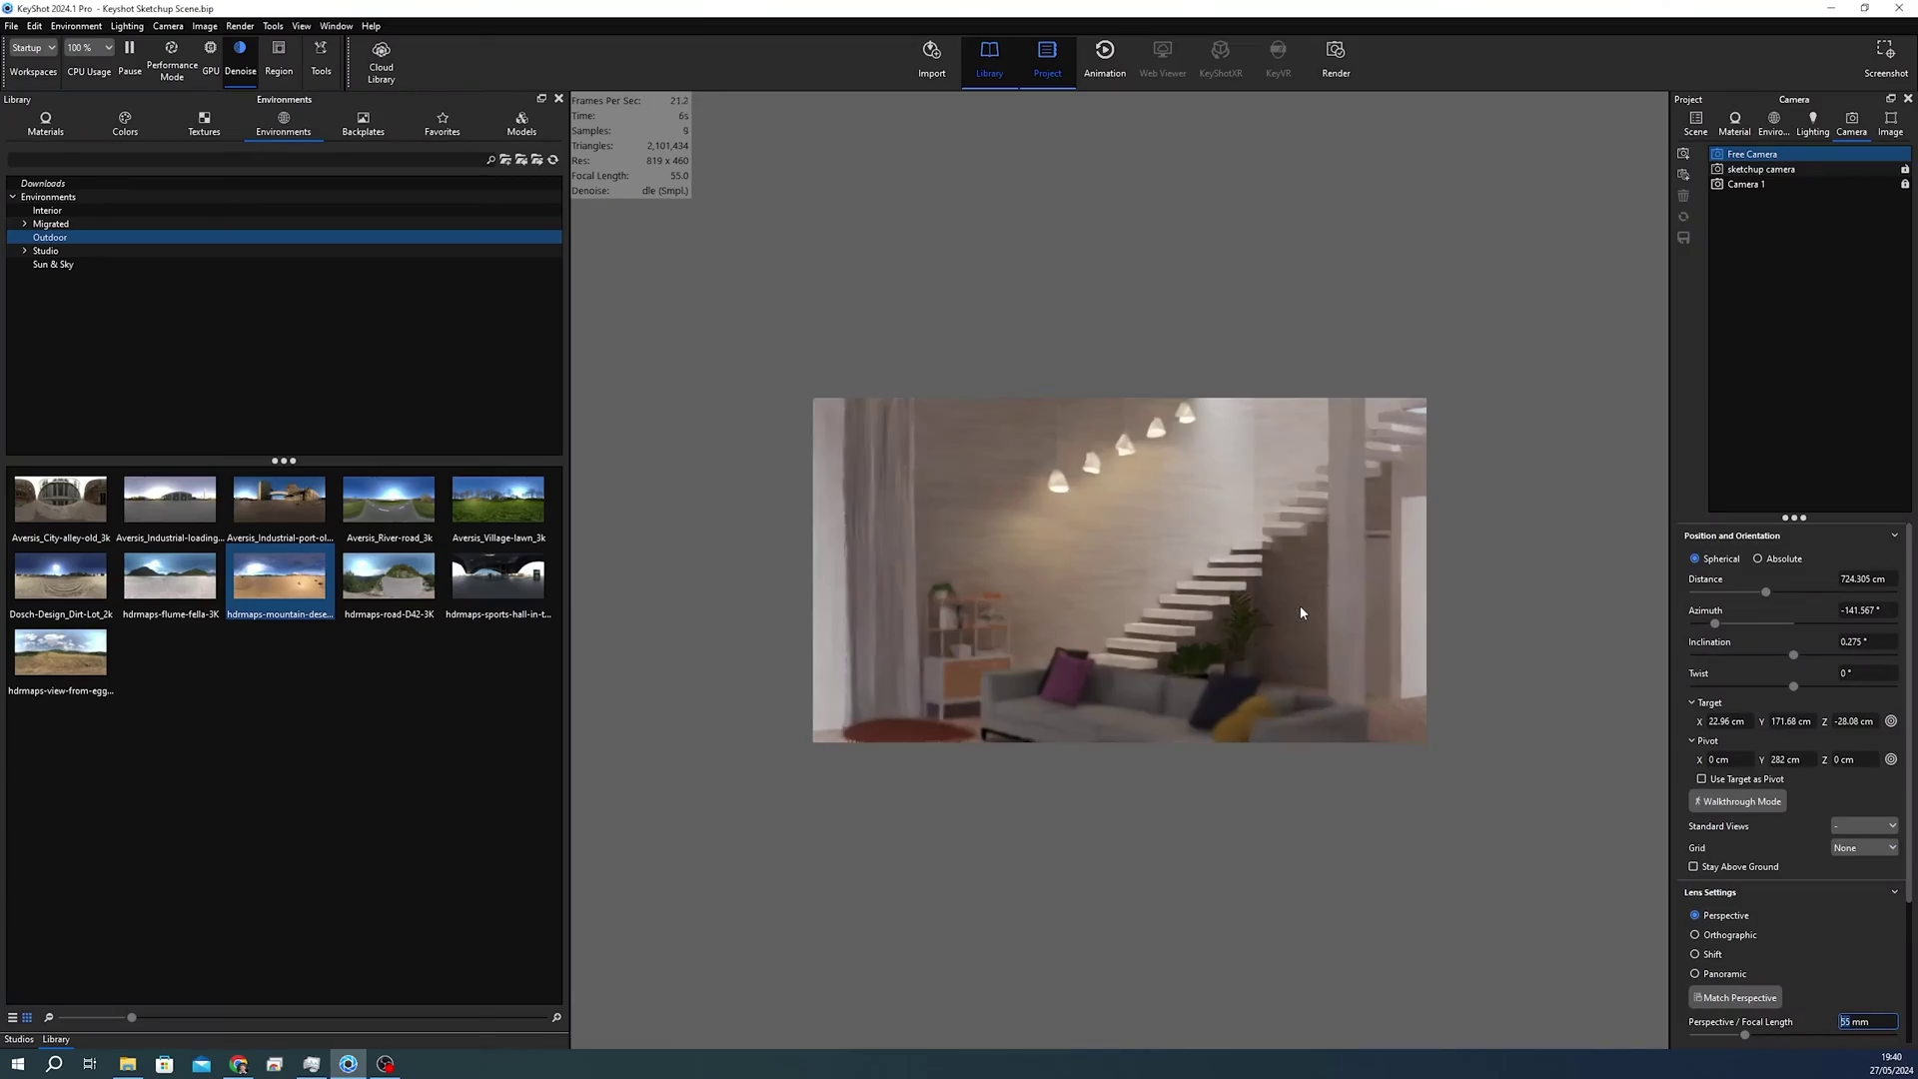
# Step: Pick the nearest pendant lamp as the depth-of-field focus point and add a new camera for this view
pyautogui.scroll(-3, 1793, 779)
pyautogui.click(1827, 941)
pyautogui.click(1055, 480)
pyautogui.click(1201, 1032)
pyautogui.click(1683, 154)
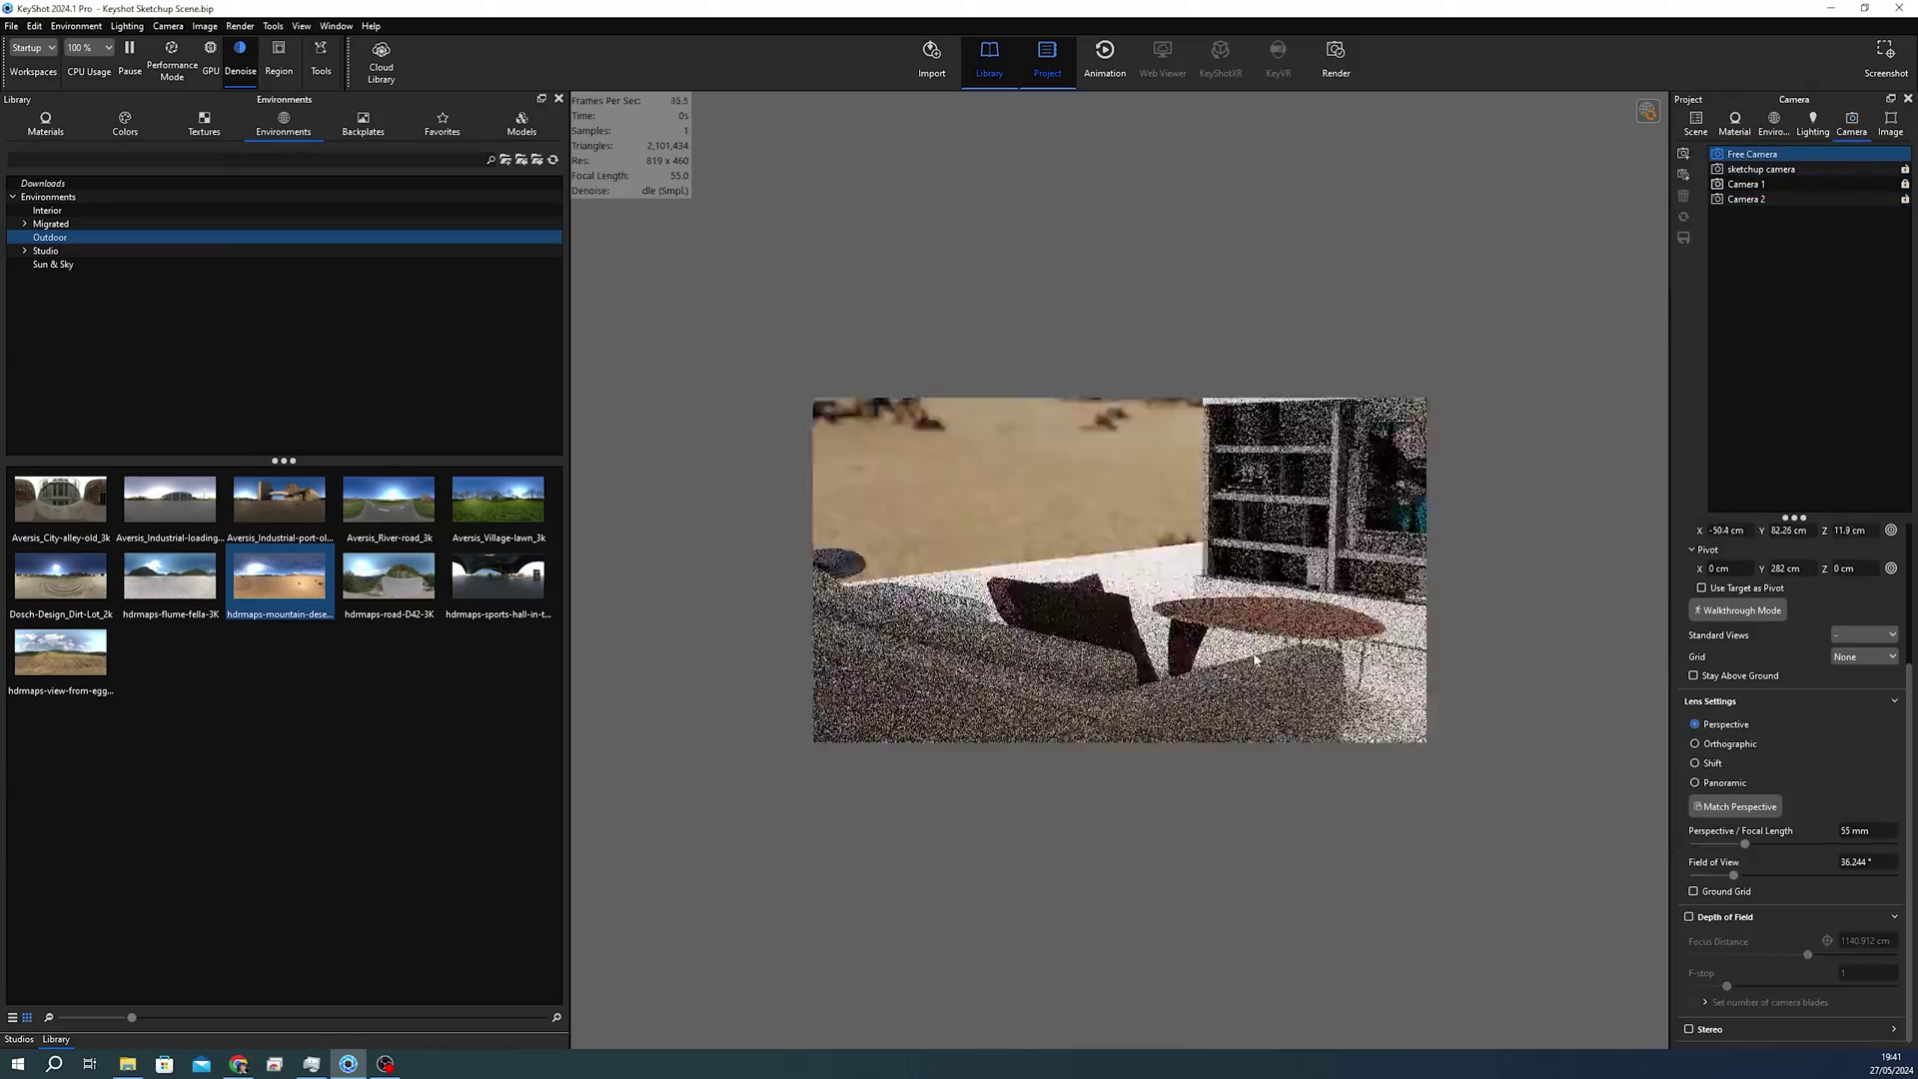
# Step: Unlock Camera 2 and set its focal length to 45 mm
pyautogui.click(1904, 199)
pyautogui.click(1905, 198)
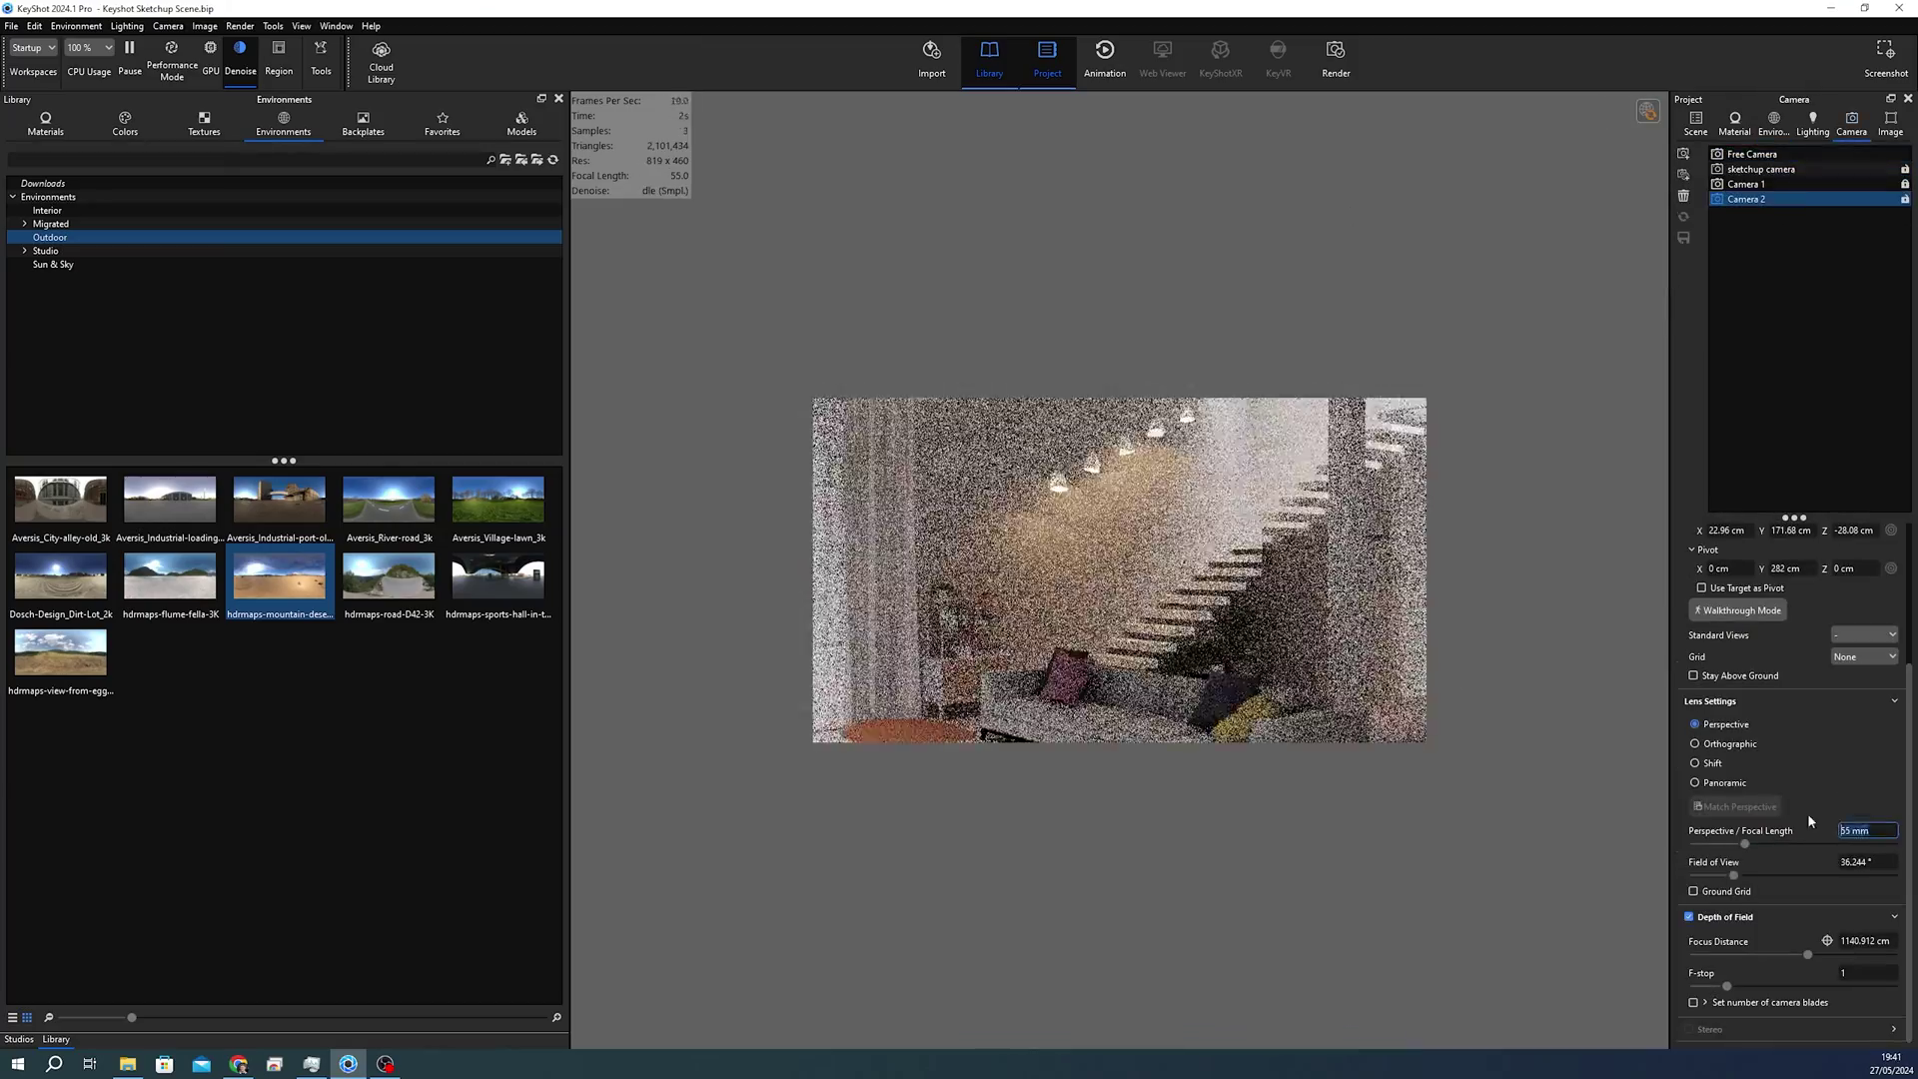
pyautogui.doubleClick(1866, 831)
pyautogui.write('45')
pyautogui.press('Return')
# Step: Reframe Camera 2 to show the coffee table and sofa with a 35 mm focal length, and lock it
pyautogui.moveTo(1087, 676); pyautogui.dragTo(1181, 654)
pyautogui.moveTo(1878, 831); pyautogui.dragTo(1821, 831)
pyautogui.write('35')
pyautogui.press('Return')
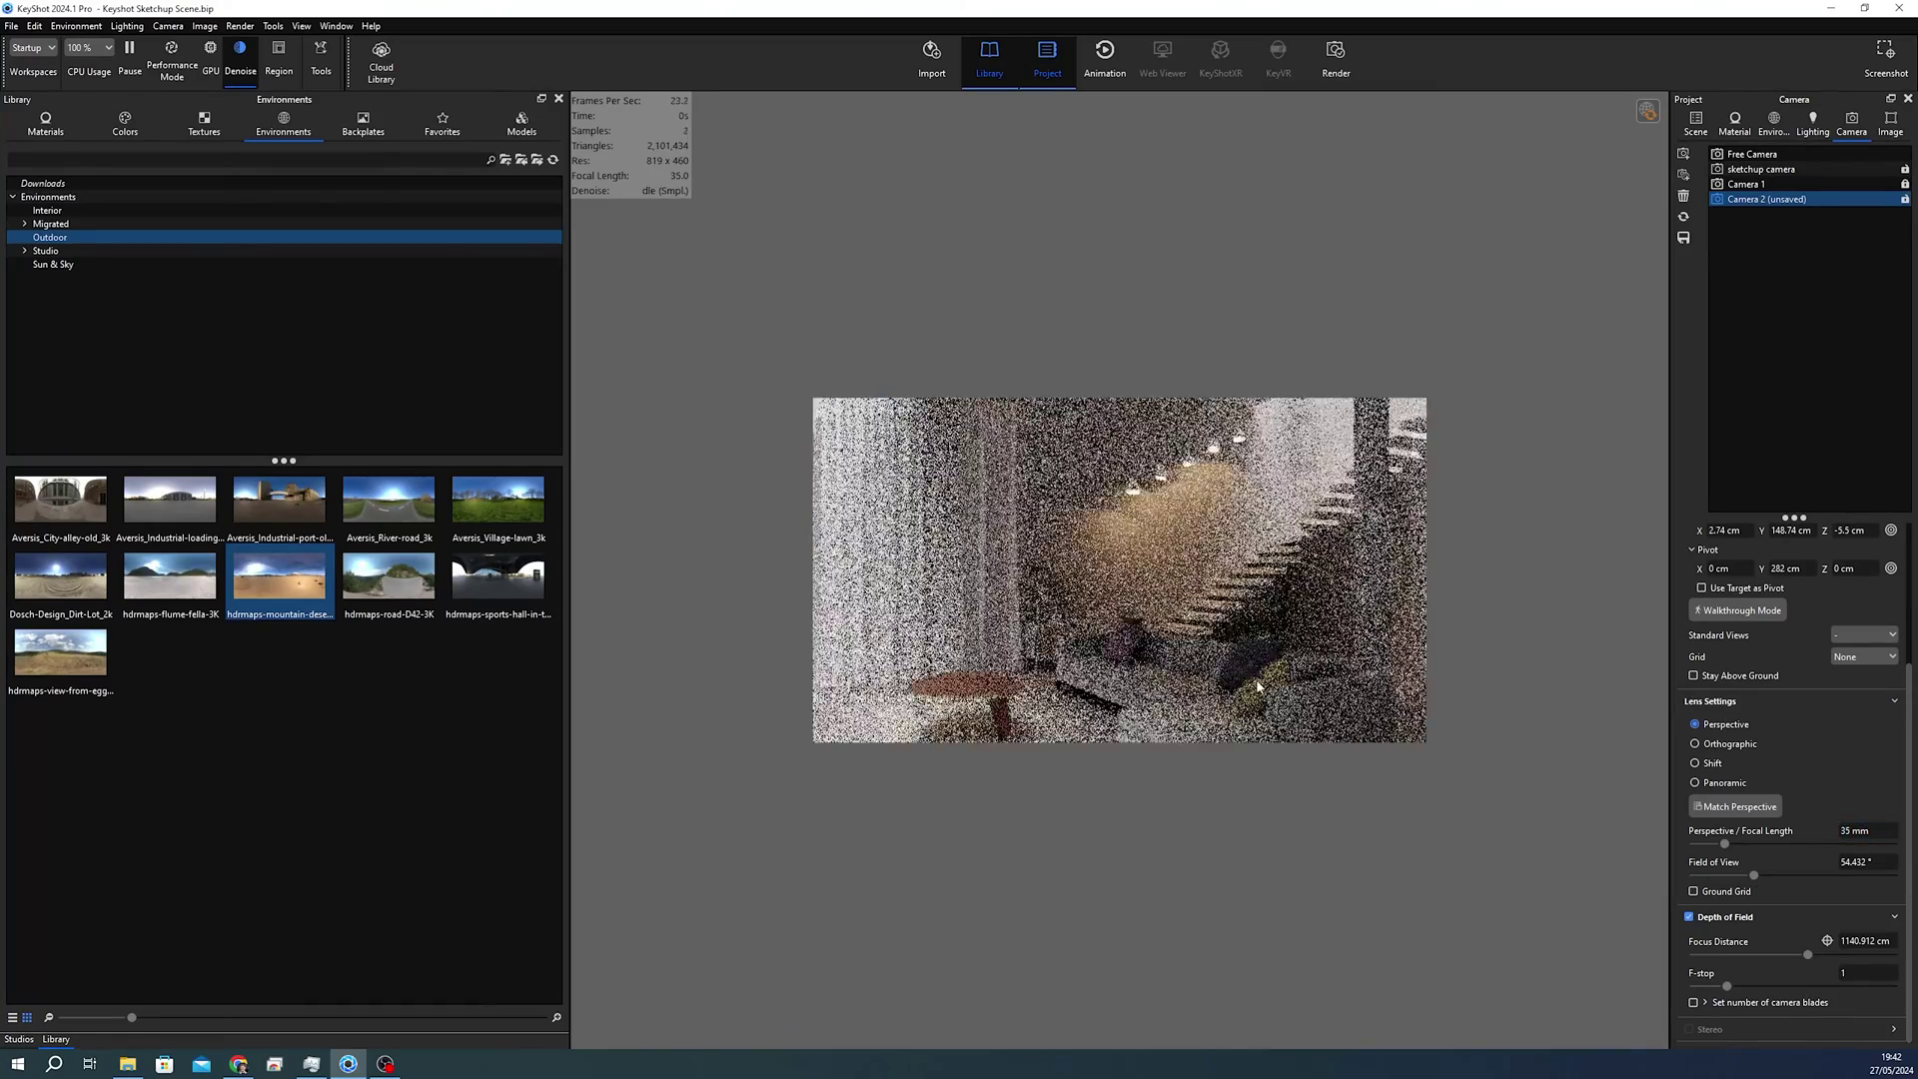
pyautogui.click(1905, 199)
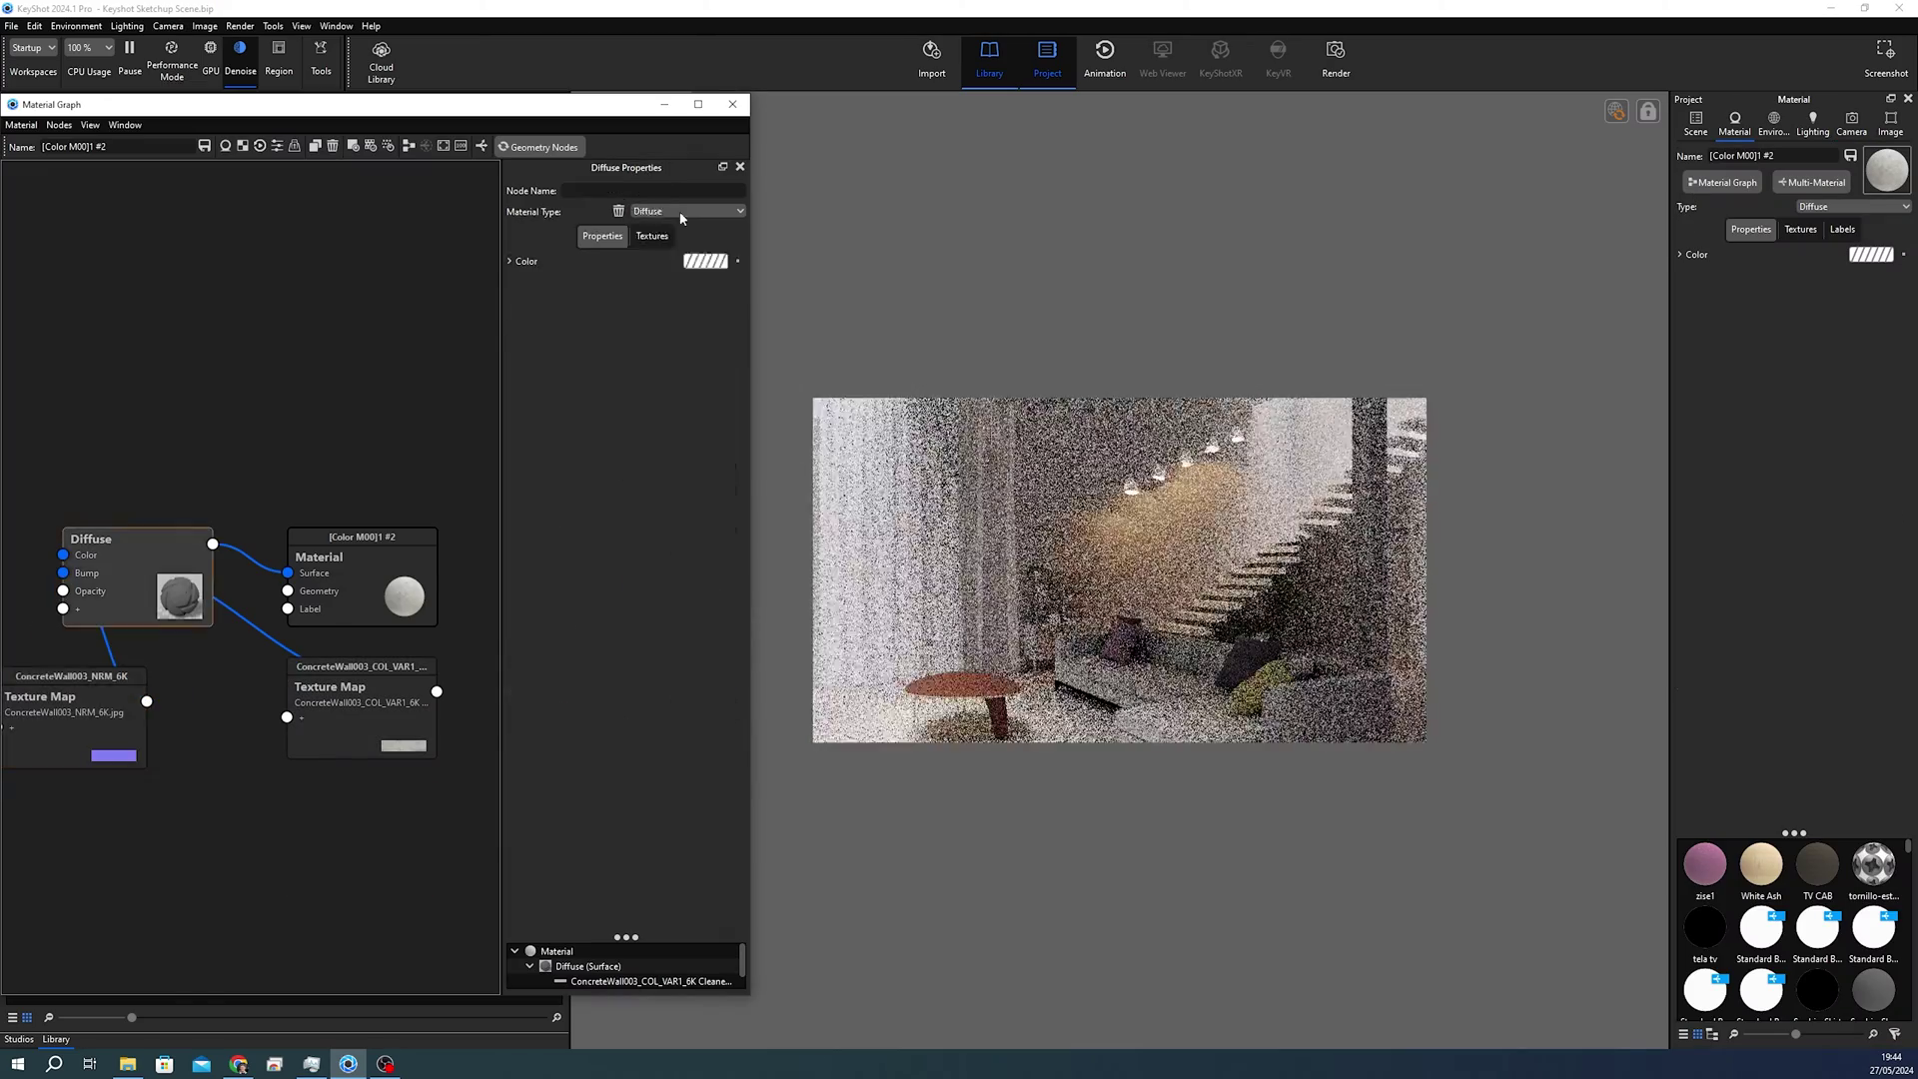
# Step: Change the [Color M00]1 #2 concrete wall material's type to Plastic and close its material graph
pyautogui.click(732, 105)
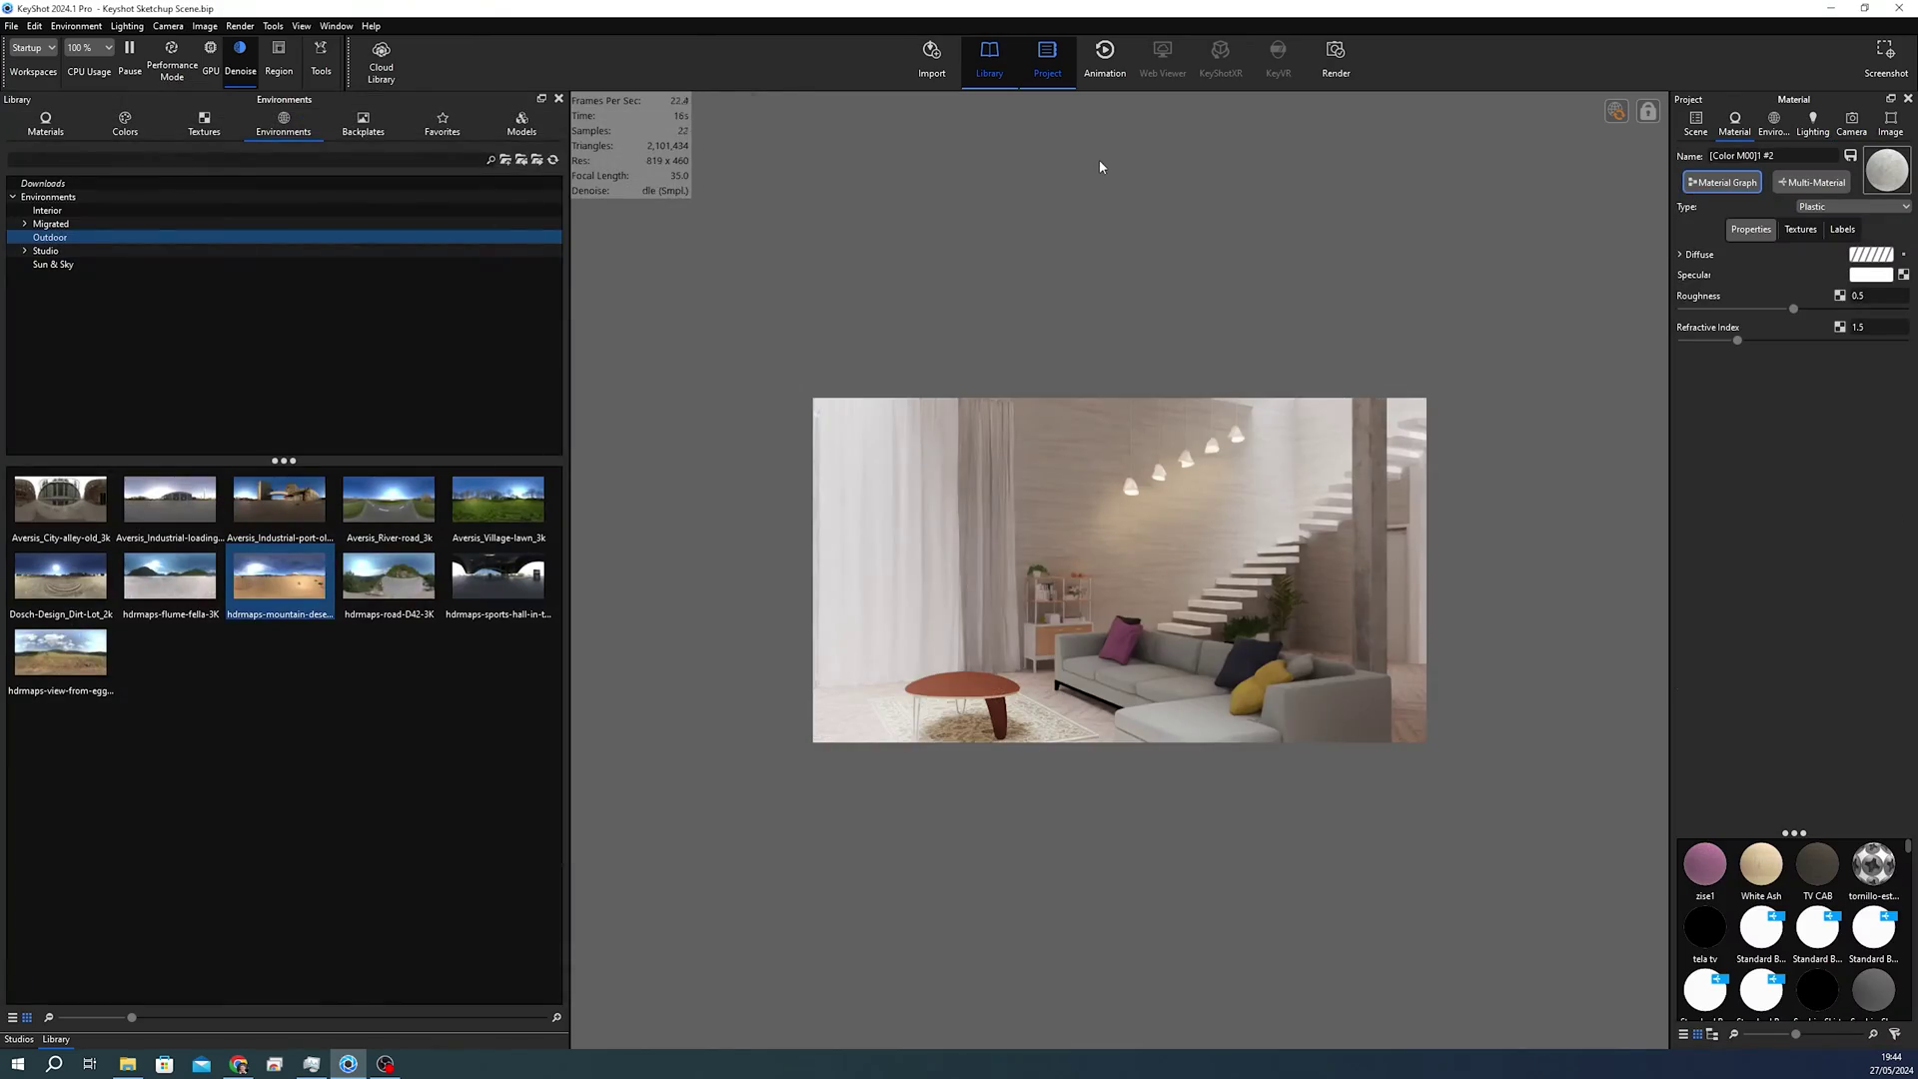
# Step: Set the height of the rug's texture map to 230 cm while viewing the rug through the free camera
pyautogui.click(959, 721)
pyautogui.click(1863, 925)
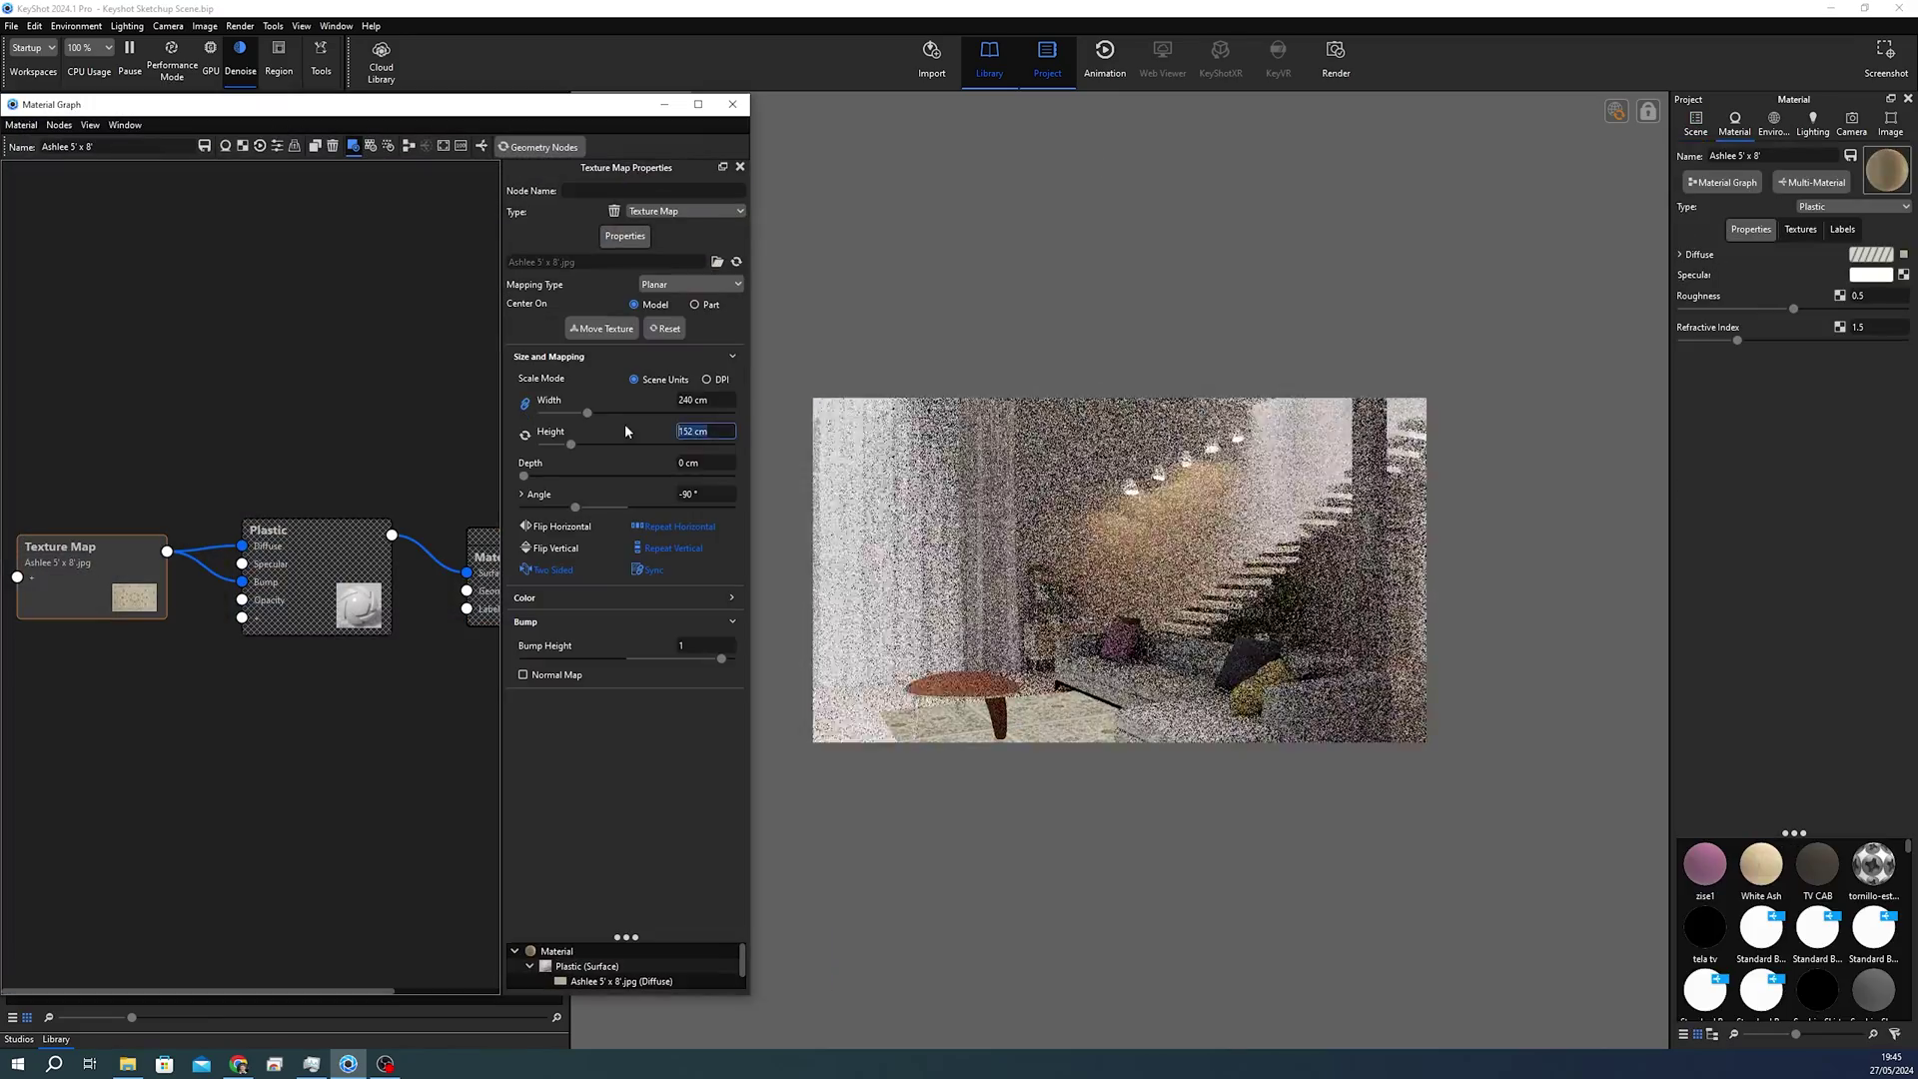
pyautogui.click(1843, 137)
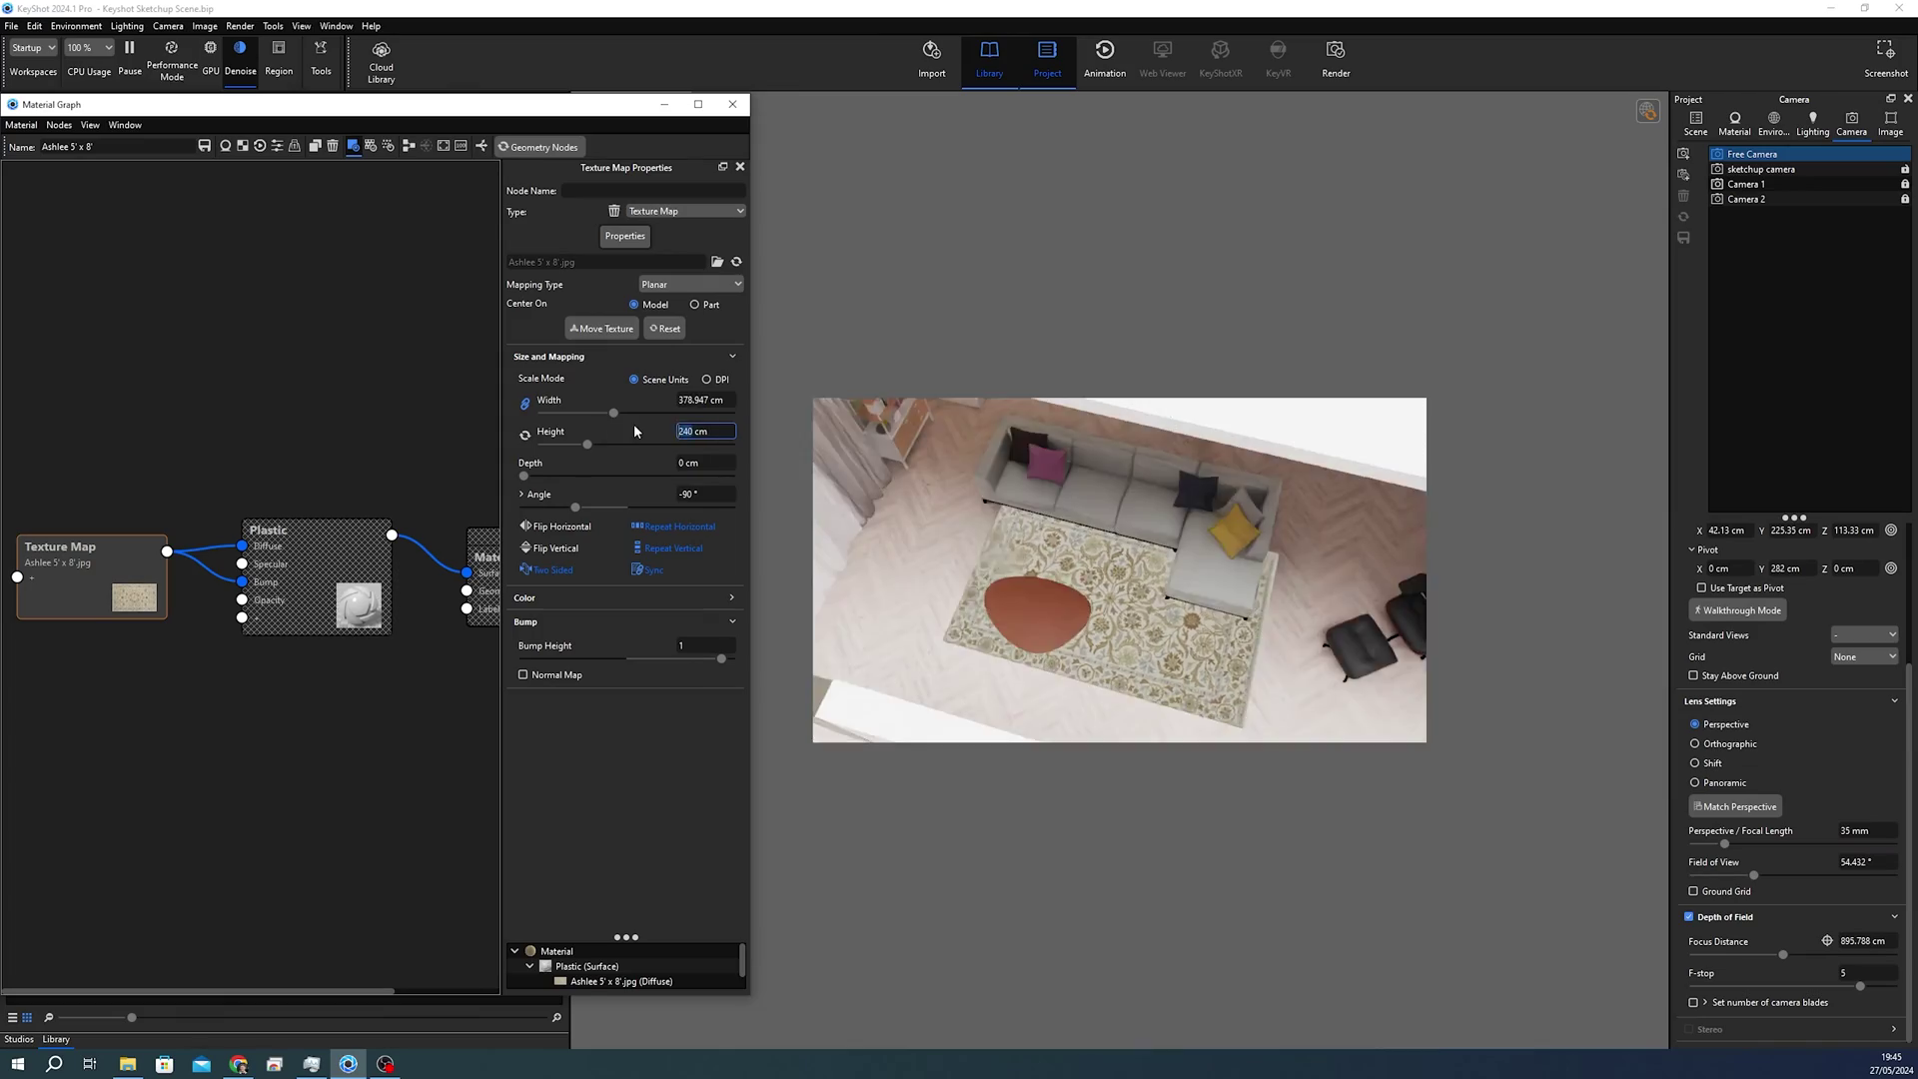
pyautogui.write('230')
pyautogui.press('Return')
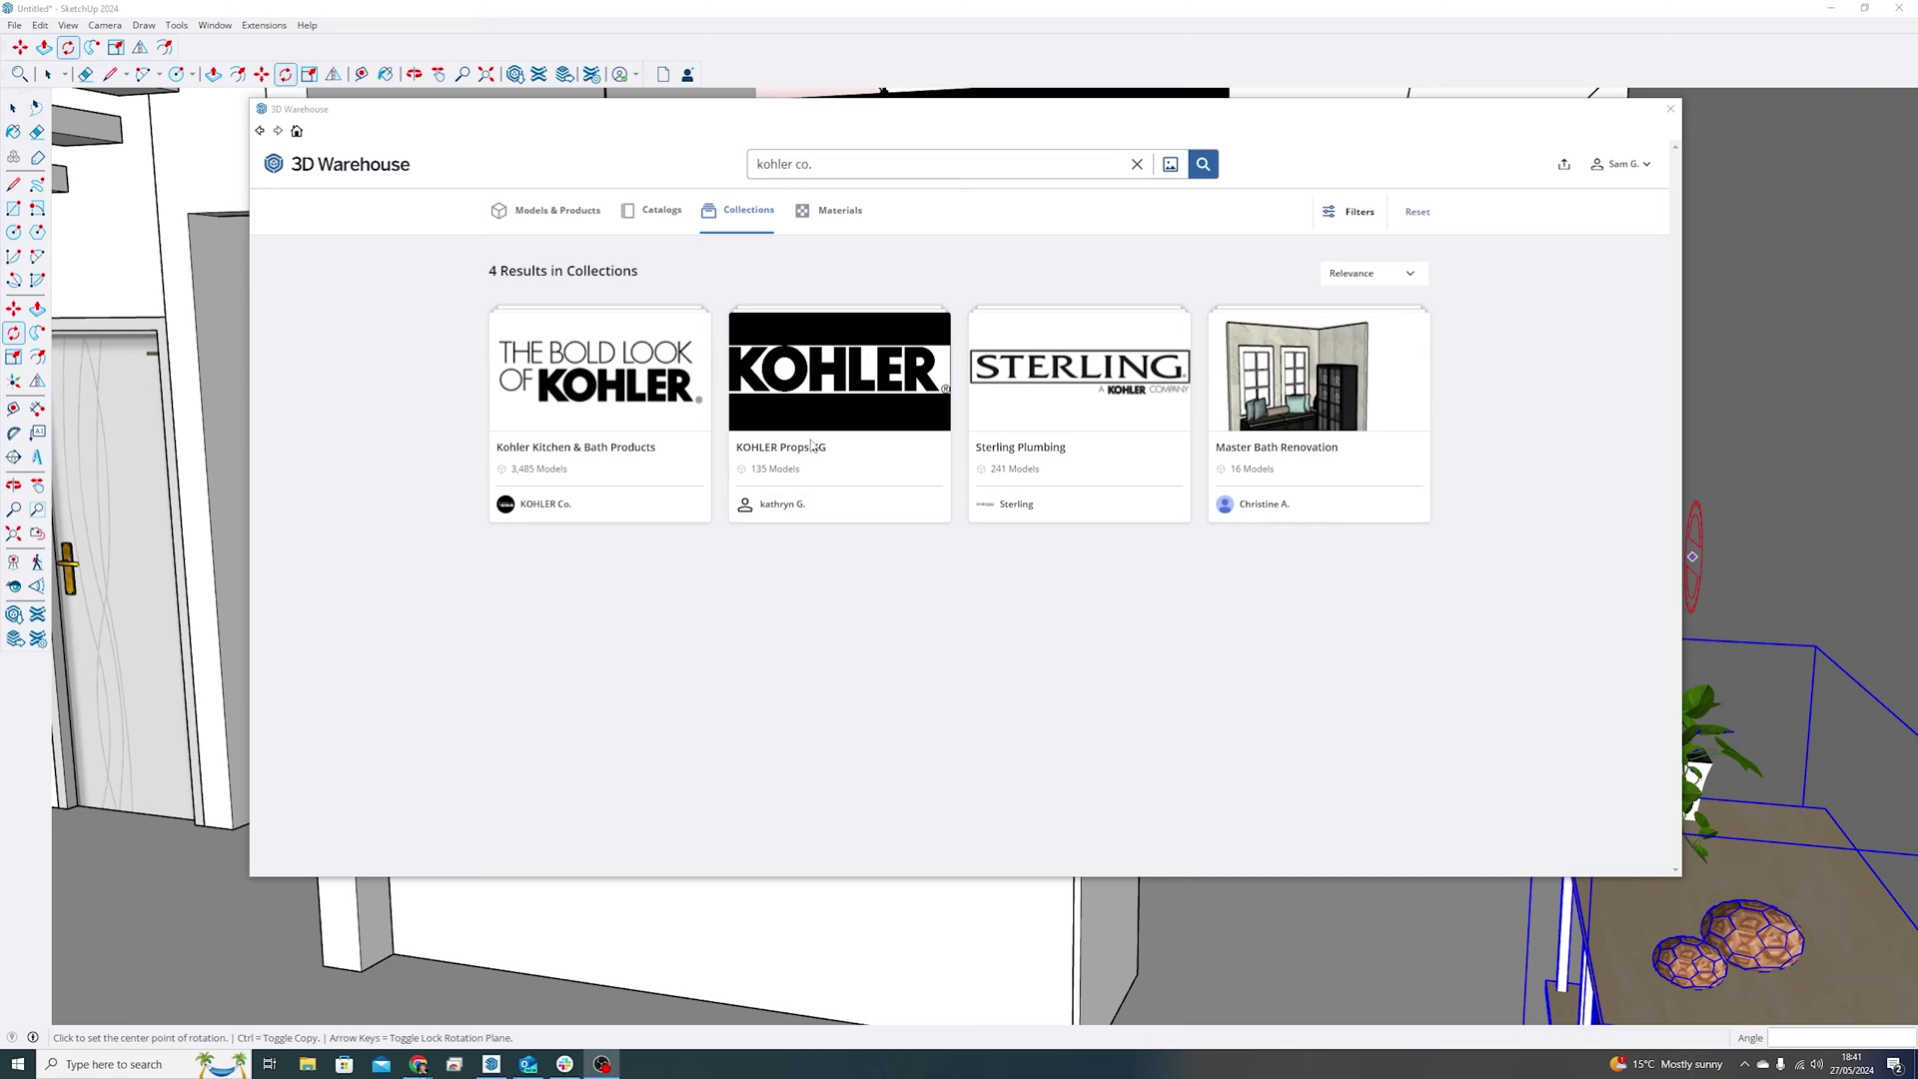
# Step: Back in SketchUp's 3D Warehouse, open the Kohler Kitchen & Bath Products collection and browse its bathroom models
pyautogui.click(532, 380)
pyautogui.scroll(-10, 1114, 611)
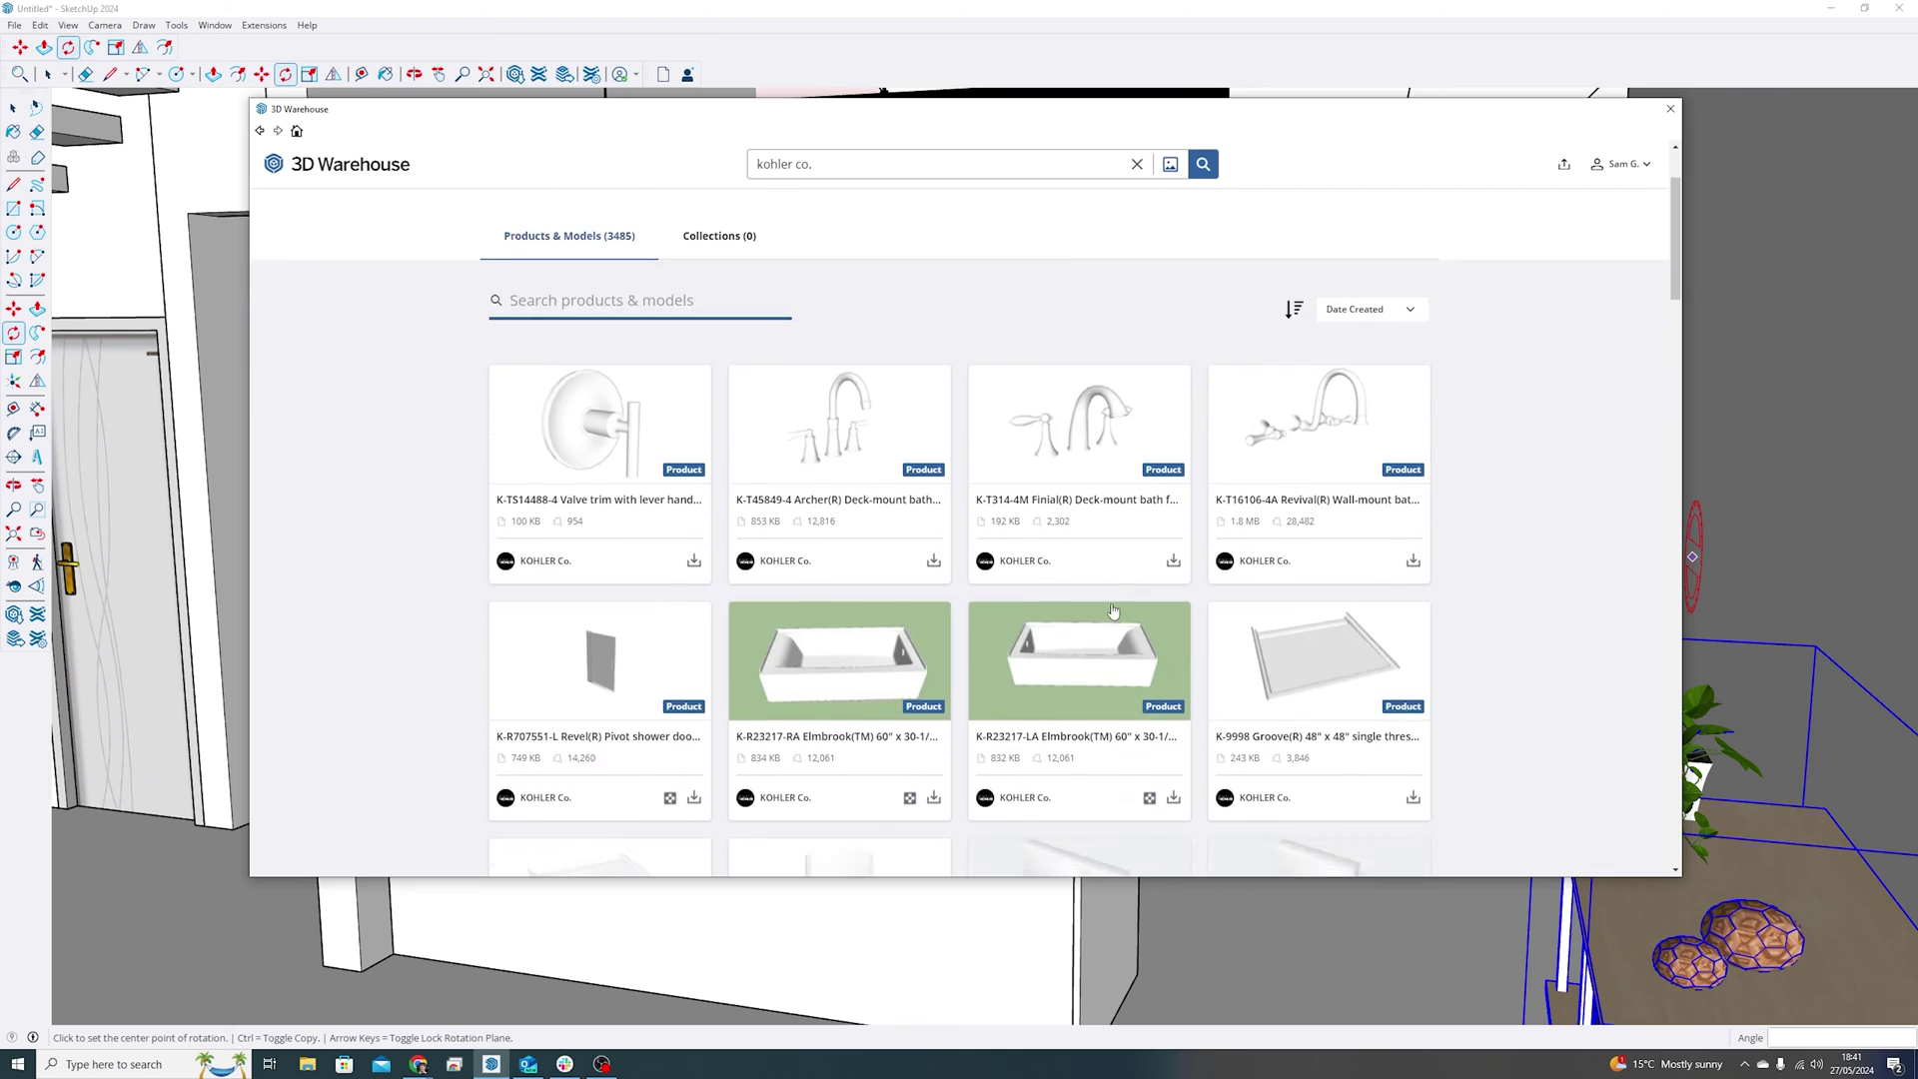
pyautogui.scroll(-15, 1114, 612)
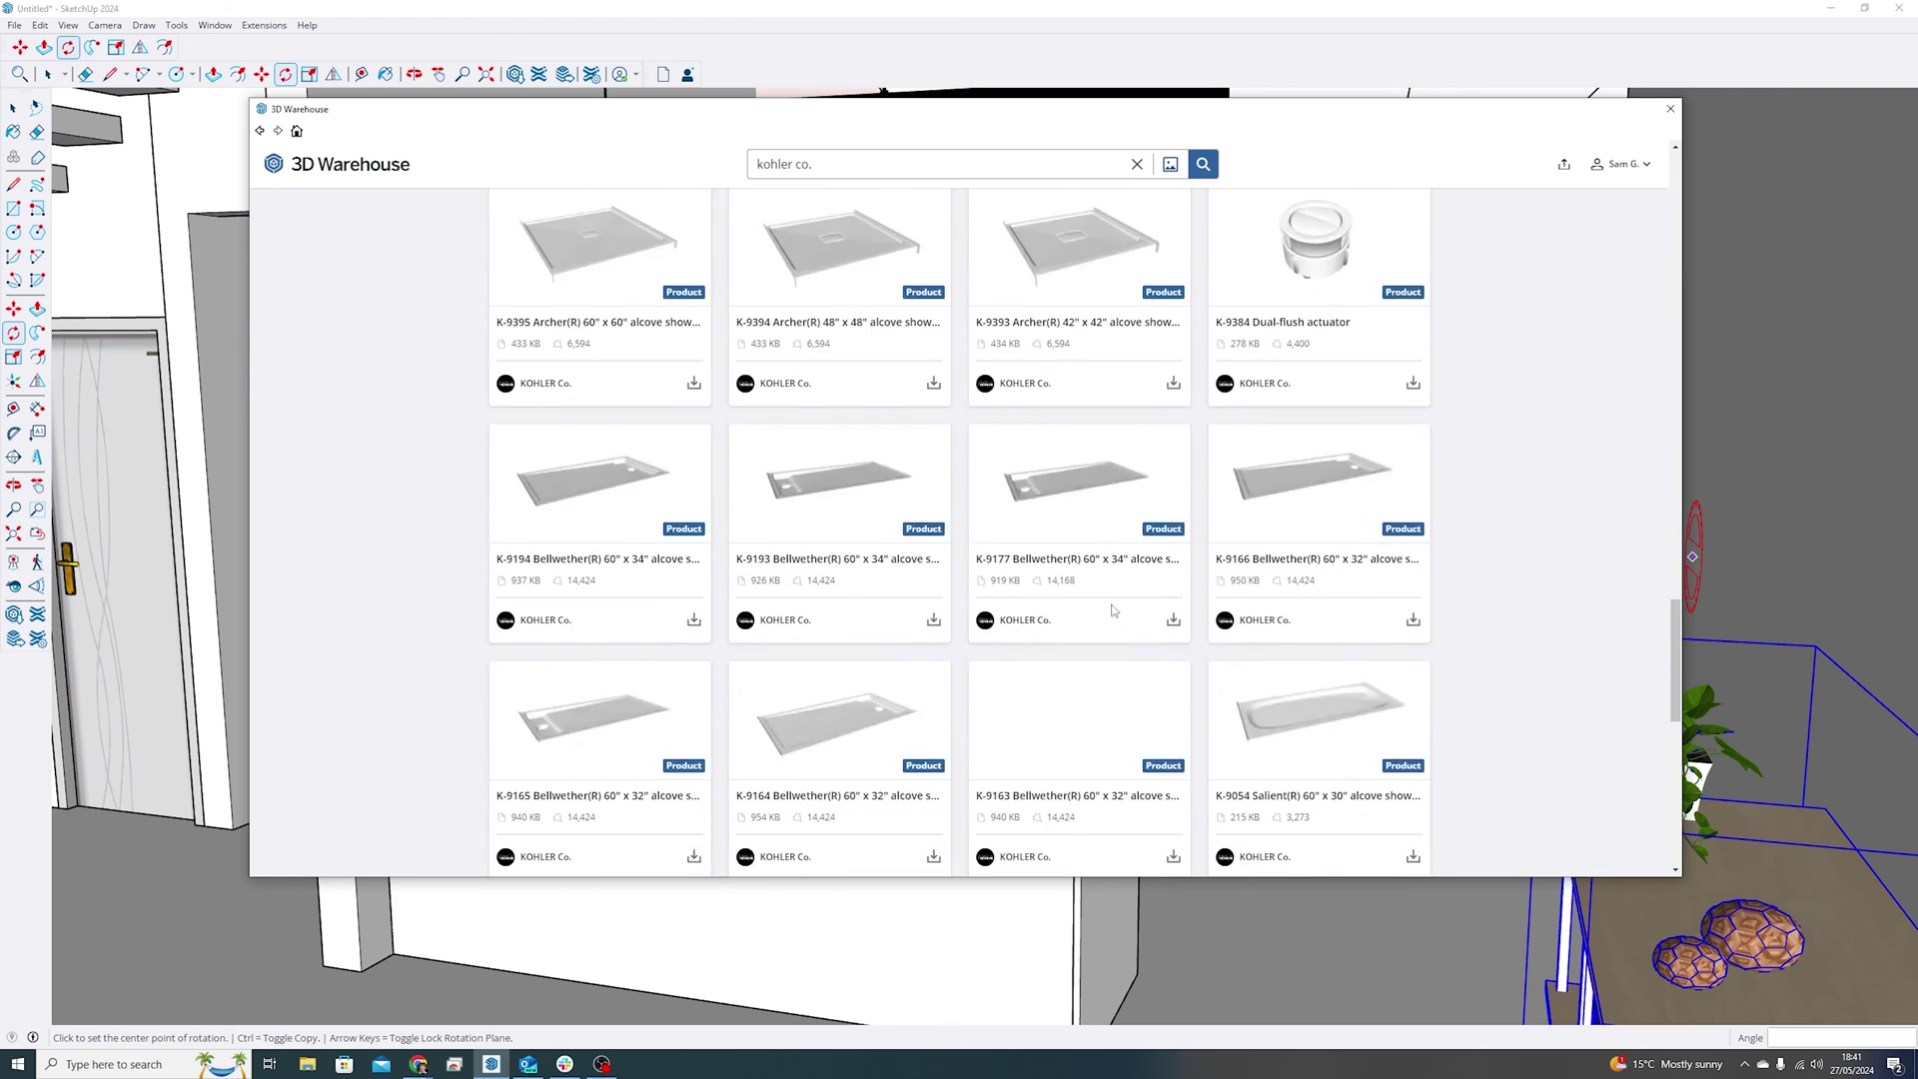
pyautogui.scroll(-10, 1114, 611)
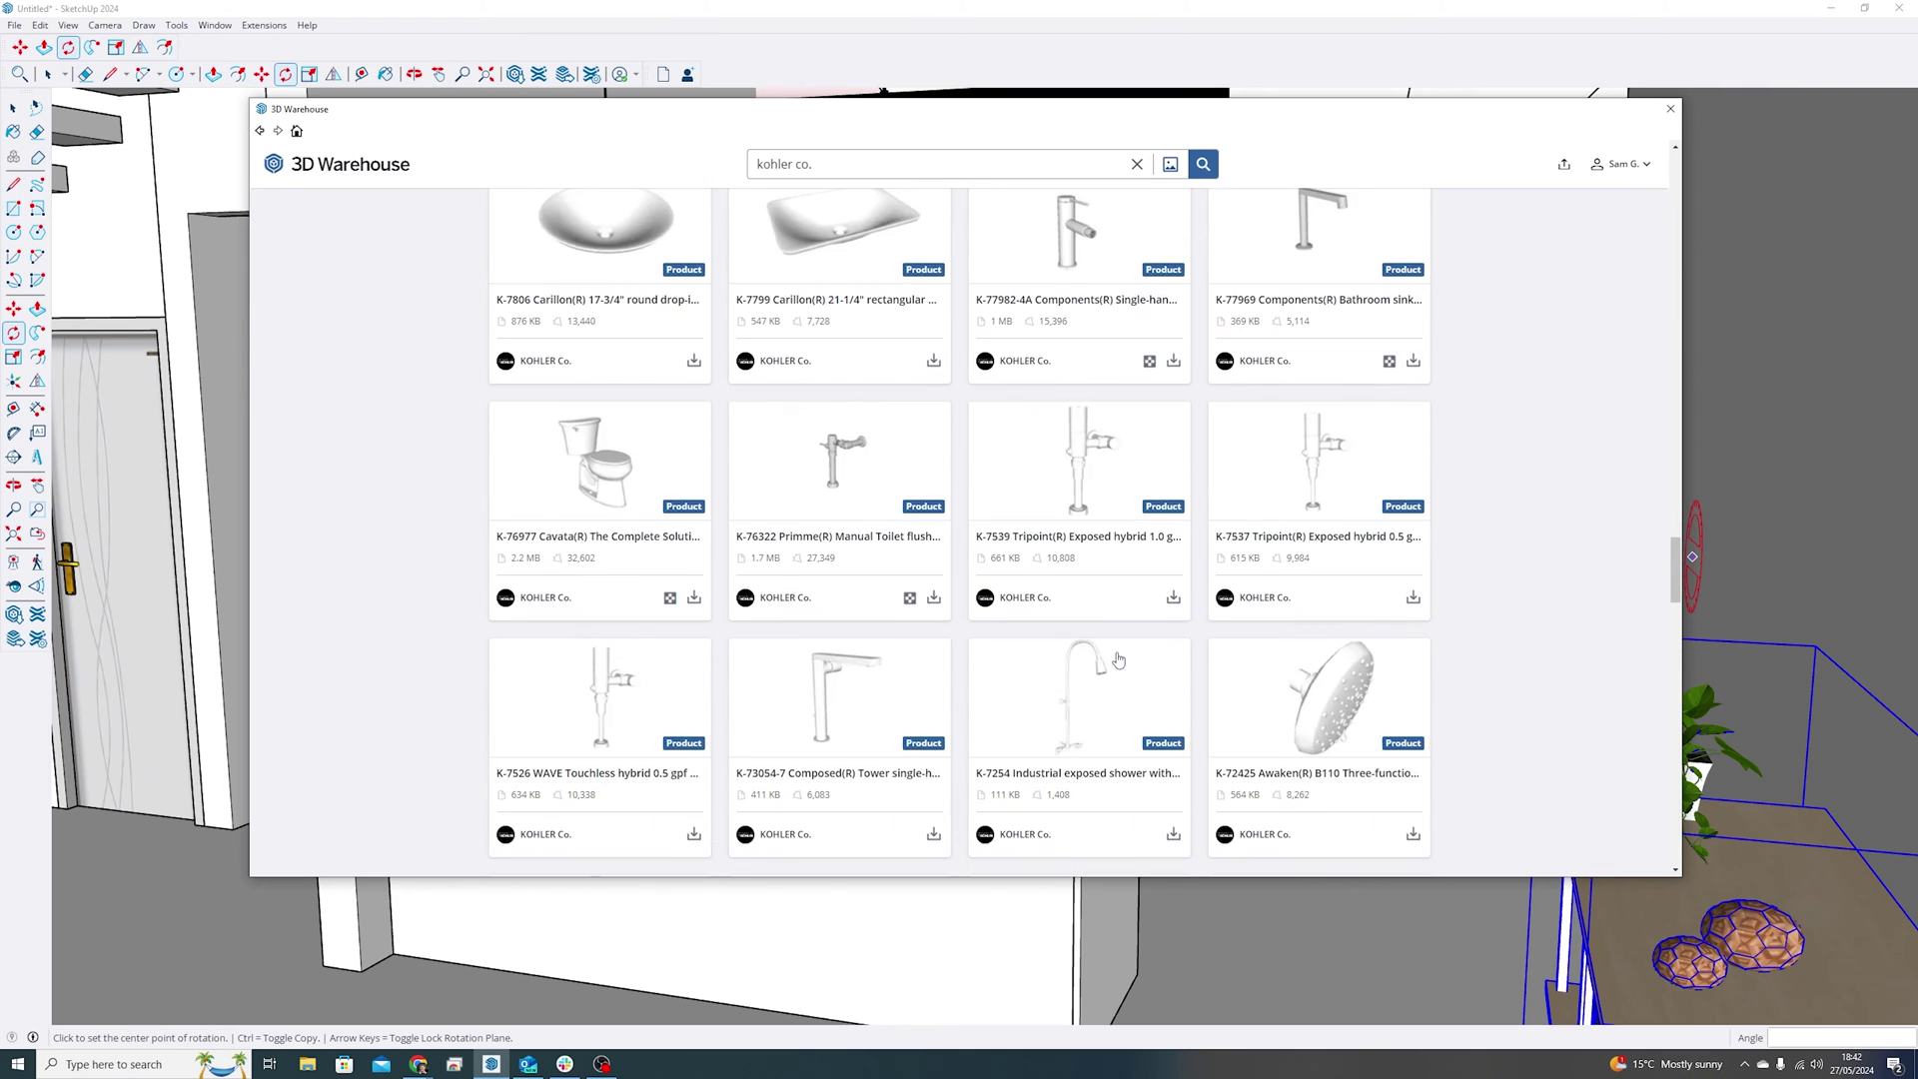
pyautogui.scroll(-10, 1113, 651)
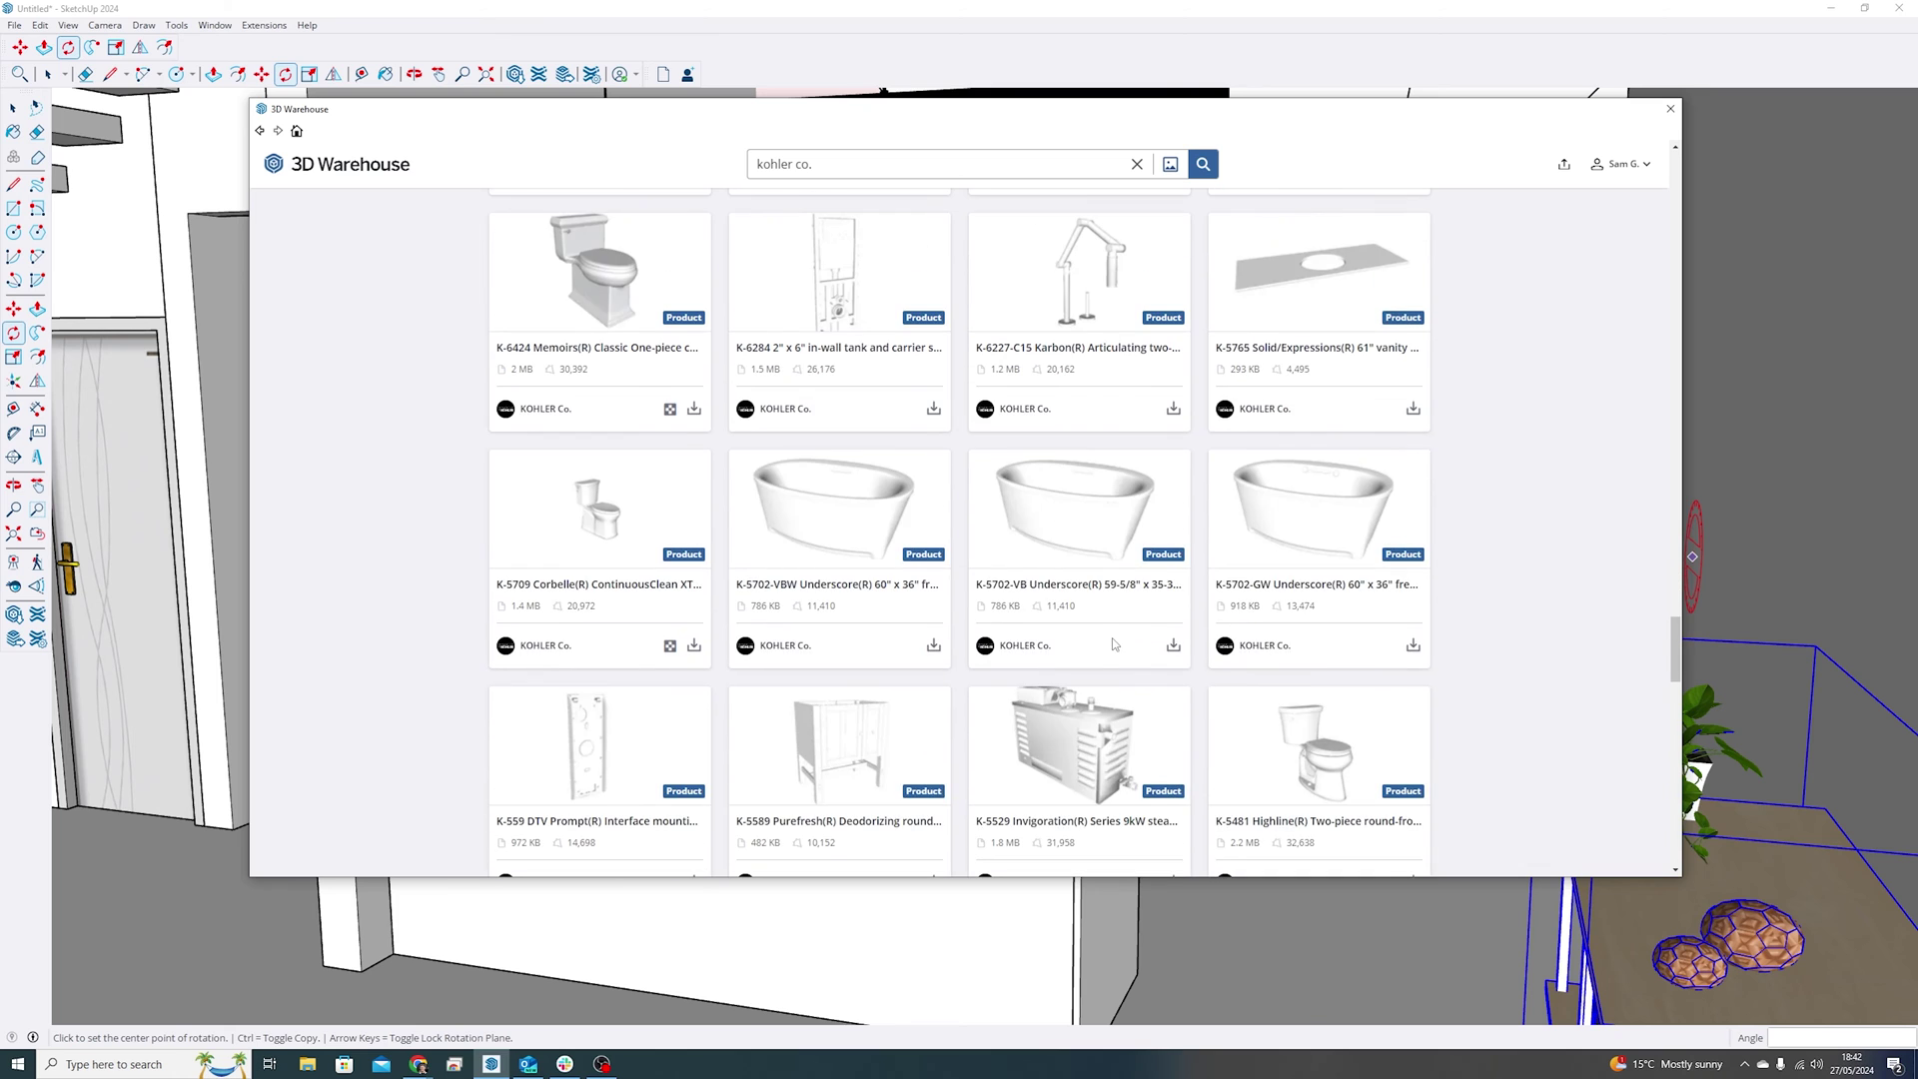